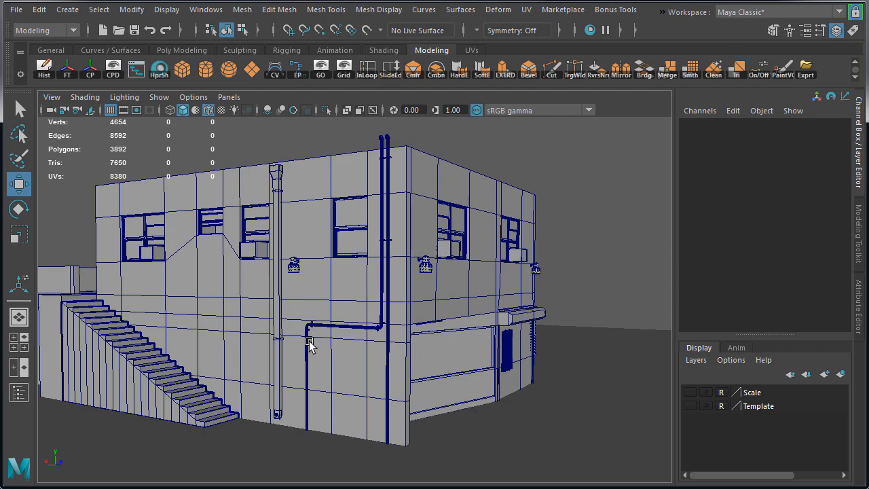
Step: Examine the finished vertical and horizontal pipe runs on the building's side wall
left_click(308, 341)
middle_click_drag(301, 357, 393, 384, "alt")
right_click_drag(317, 389, 563, 401, "alt")
middle_click_drag(563, 401, 446, 286, "alt")
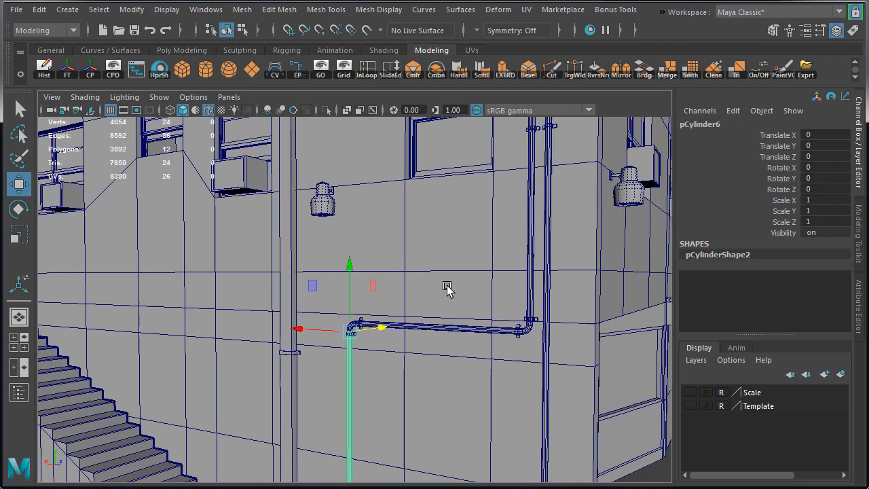
left_click(452, 330)
middle_click_drag(529, 314, 501, 296, "alt")
left_click(509, 297)
middle_click_drag(523, 264, 517, 393, "alt")
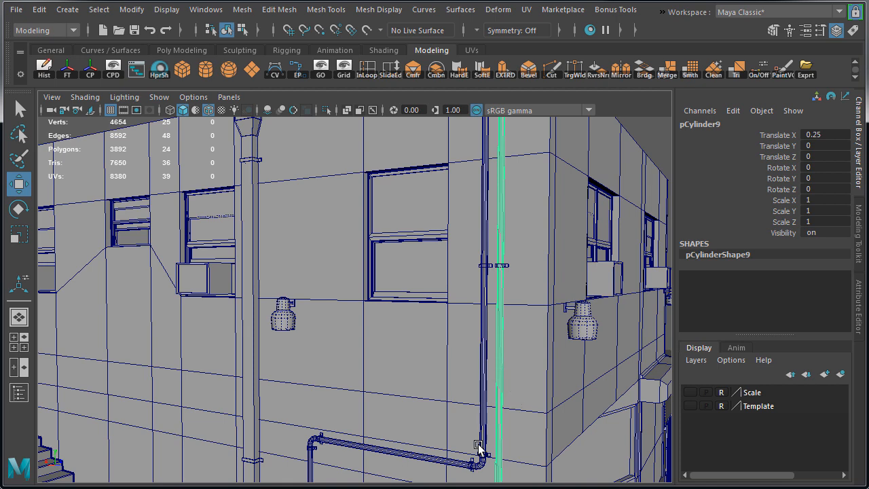
Step: Inspect the elbow bends and bracket rings that join and hold the finished pipes
left_click(320, 448)
key("f")
left_click_drag(310, 450, 589, 360, "alt")
right_click_drag(593, 354, 306, 275, "alt")
left_click_drag(305, 275, 514, 190, "alt")
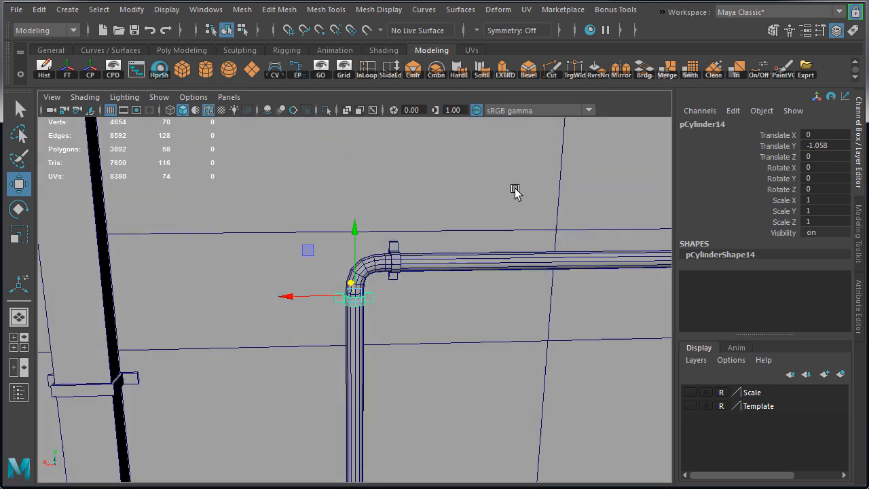
left_click(394, 260)
right_click_drag(401, 261, 317, 265, "alt")
middle_click_drag(316, 265, 213, 330, "alt")
left_click(445, 348)
left_click(457, 312)
Step: Inspect the hooded upper ends of the two finished pipes above the roof line
middle_click_drag(506, 163, 498, 300, "alt")
middle_click_drag(486, 125, 466, 300, "alt")
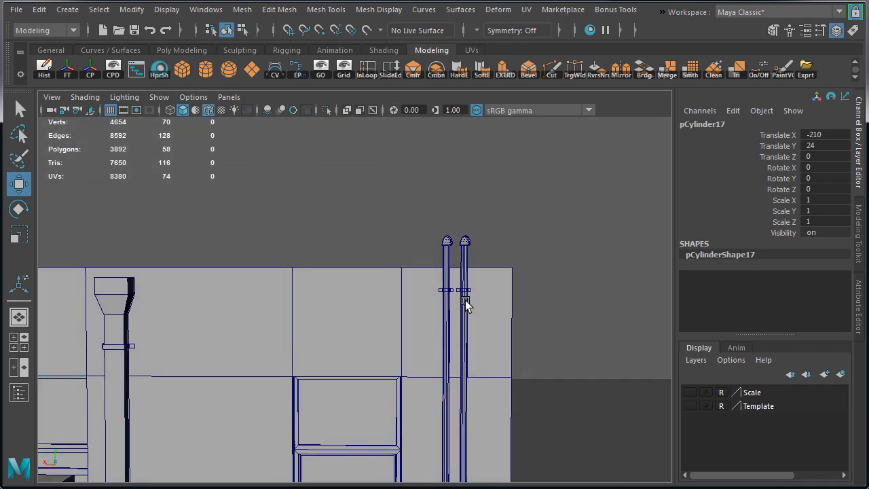
left_click_drag(466, 301, 404, 292, "alt")
left_click(411, 234)
key("f")
left_click_drag(461, 253, 360, 238, "alt")
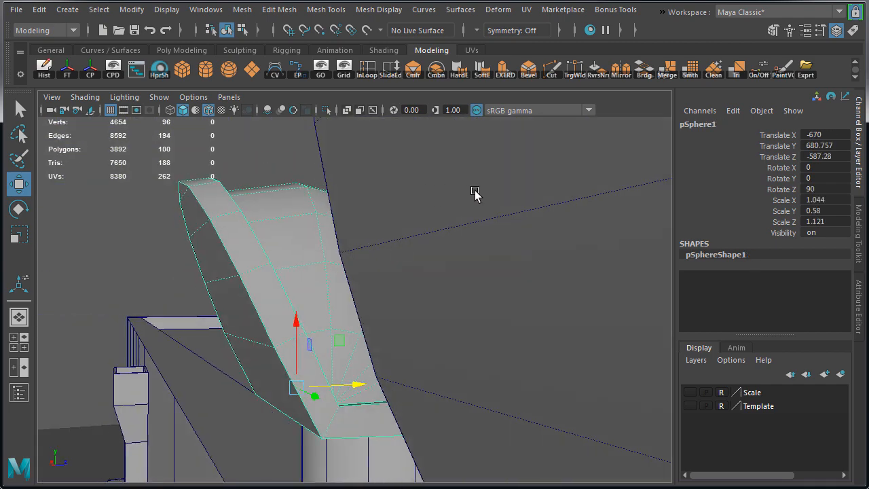
right_click_drag(475, 190, 287, 206, "alt")
left_click(441, 220)
left_click_drag(440, 224, 518, 263, "alt")
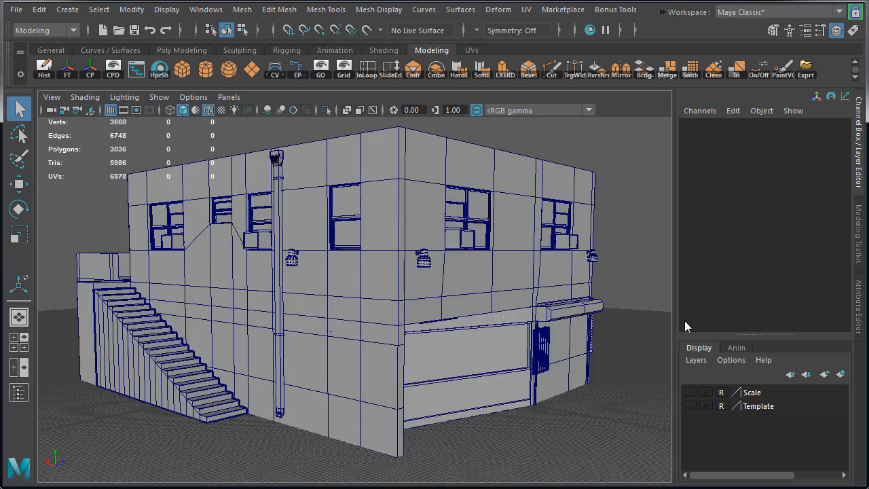
Step: Create a polygon cylinder and move it to the foot of the side wall next to the drainpipe, at X about -464
left_click_drag(685, 320, 393, 314, "alt")
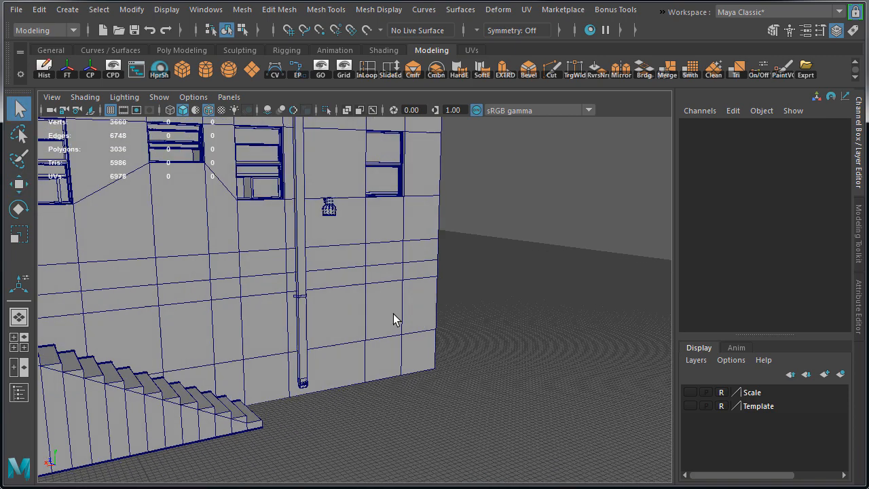
left_click(261, 367)
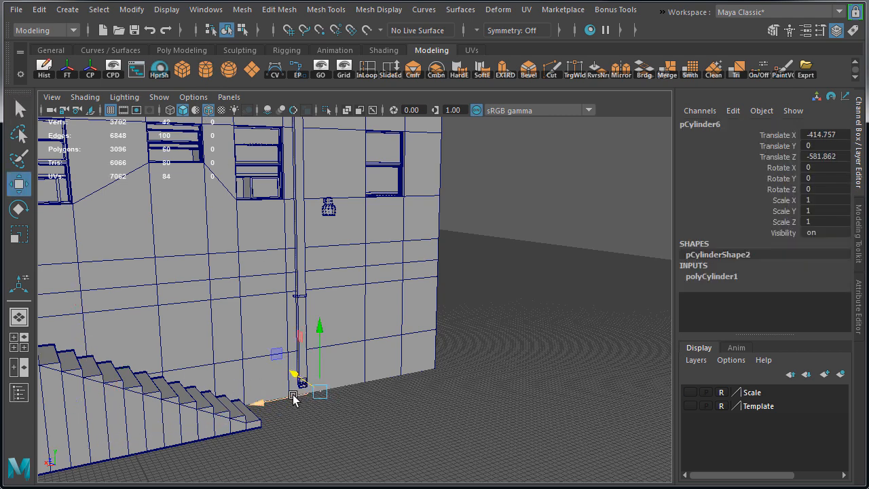
key("f")
scroll(315, 393, "down", 5)
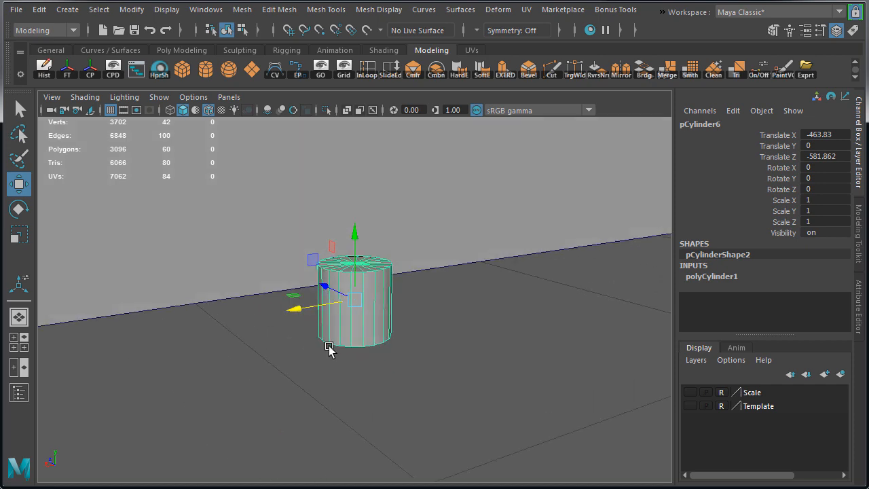
left_click_drag(330, 349, 486, 407, "alt")
Step: Set the cylinder's radius to 3 and its axis subdivisions to 12
left_click(749, 276)
scroll(811, 291, "down", 1)
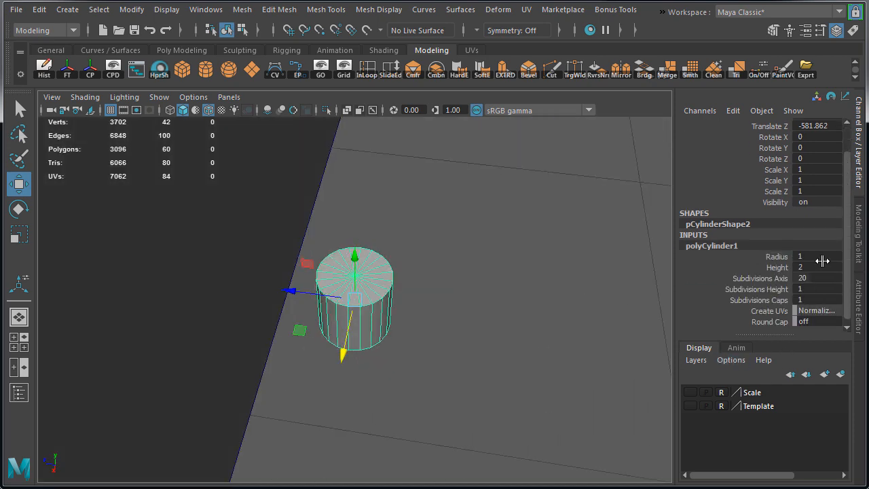
type("3")
key("Return")
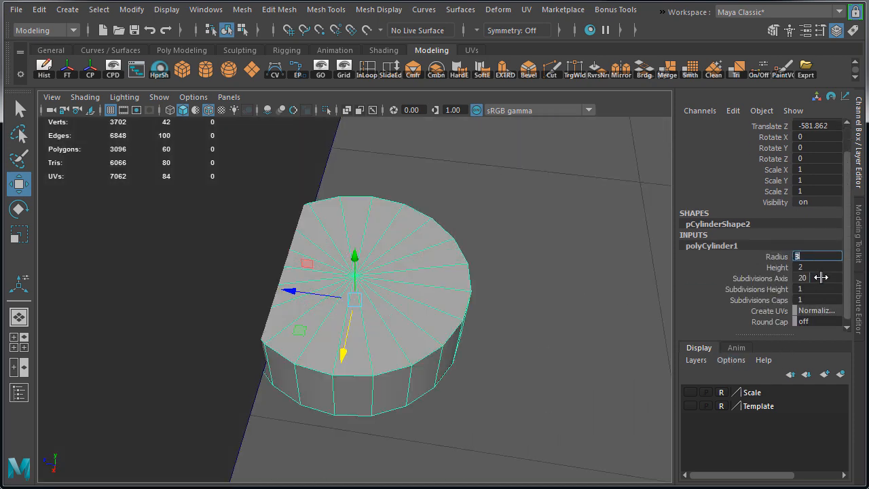
left_click(822, 277)
type("12")
key("Return")
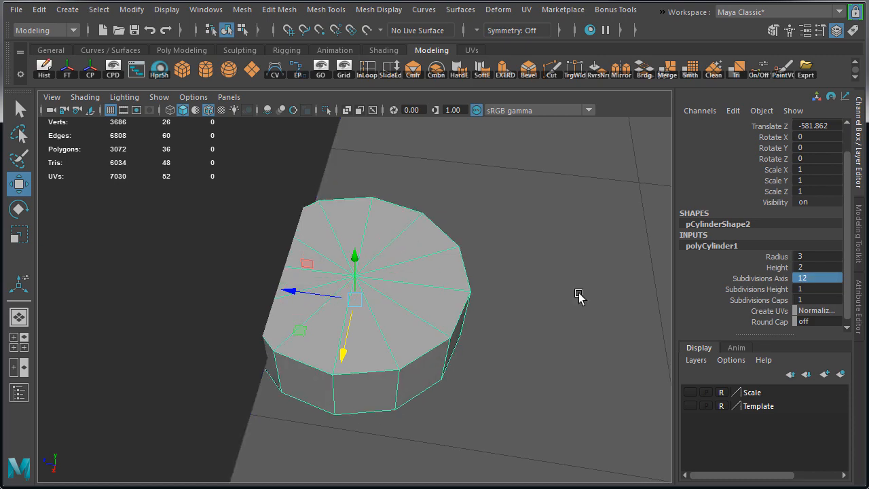
Step: Move the cylinder just clear of the wall face, at Z about -584
scroll(579, 293, "down", 2)
left_click_drag(321, 297, 374, 310)
left_click_drag(400, 343, 385, 394)
scroll(240, 378, "down", 6)
left_click_drag(240, 378, 391, 377, "alt")
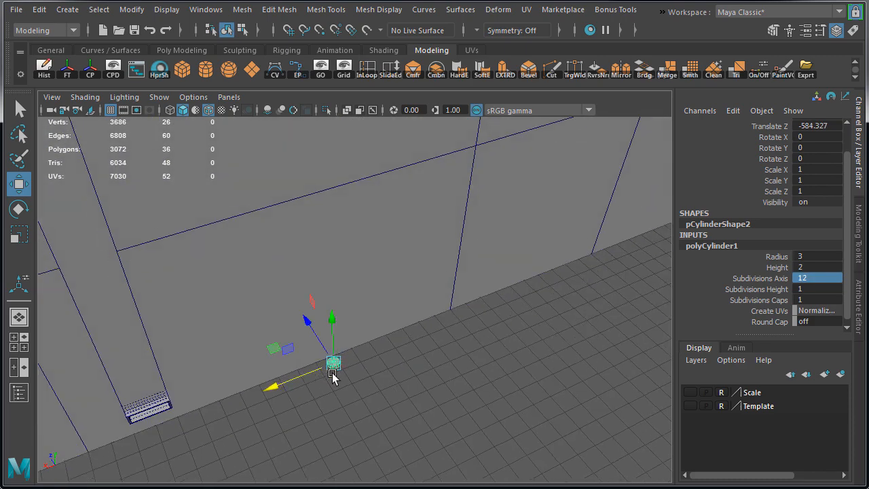
mouse_move(333, 378)
left_mouse_down("alt")
mouse_move(301, 349)
mouse_move(270, 345)
mouse_move(346, 378)
left_mouse_up("alt")
right_click_drag(347, 375, 365, 427, "alt")
middle_click_drag(365, 428, 421, 363, "alt")
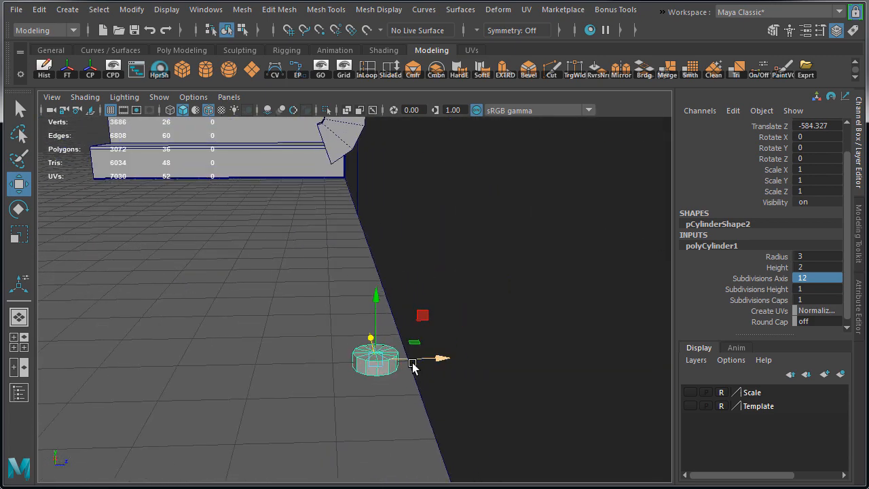
left_click_drag(412, 376, 322, 352, "alt")
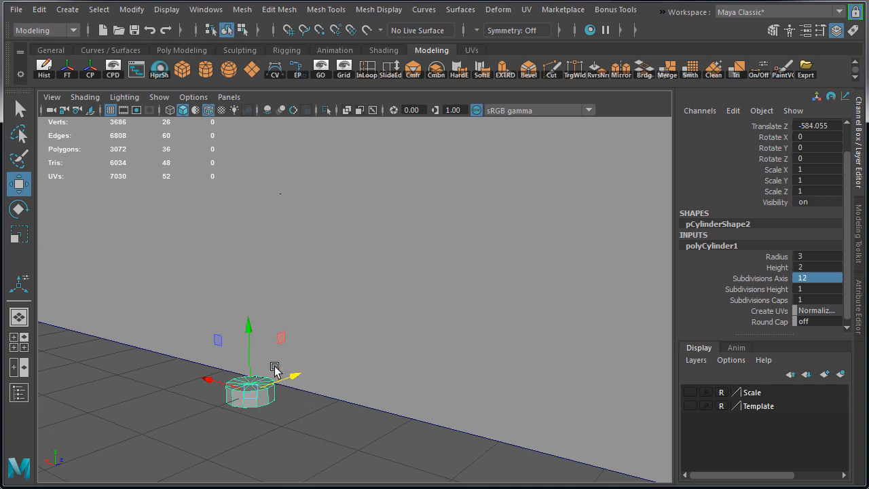
Step: Snap the cylinder's pivot to its base and rest the cylinder on the ground in the front view
key("f")
scroll(273, 399, "down", 5)
left_click_drag(274, 399, 415, 391, "alt")
key("space")
key("space")
scroll(527, 432, "down", 8)
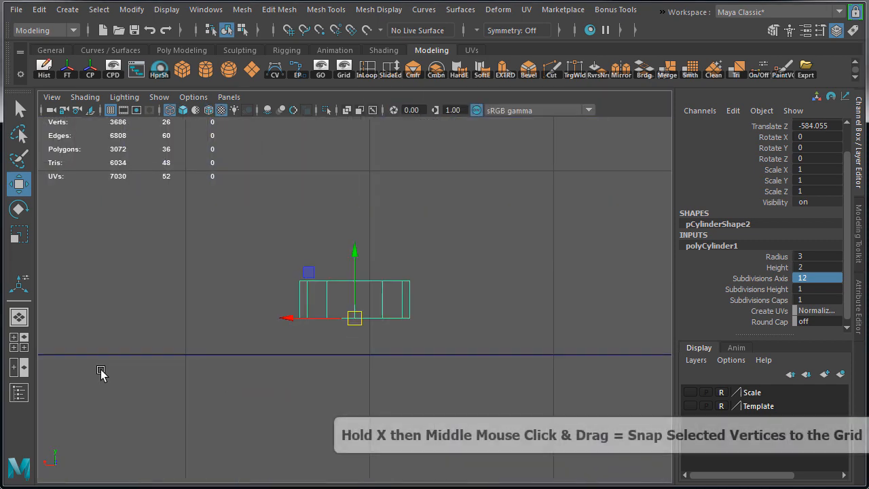
Step: Raise the cylinder's top vertices to stretch it into a tall vertical pipe ending between the wall's horizontal edge lines
right_click_drag(196, 282, 131, 282)
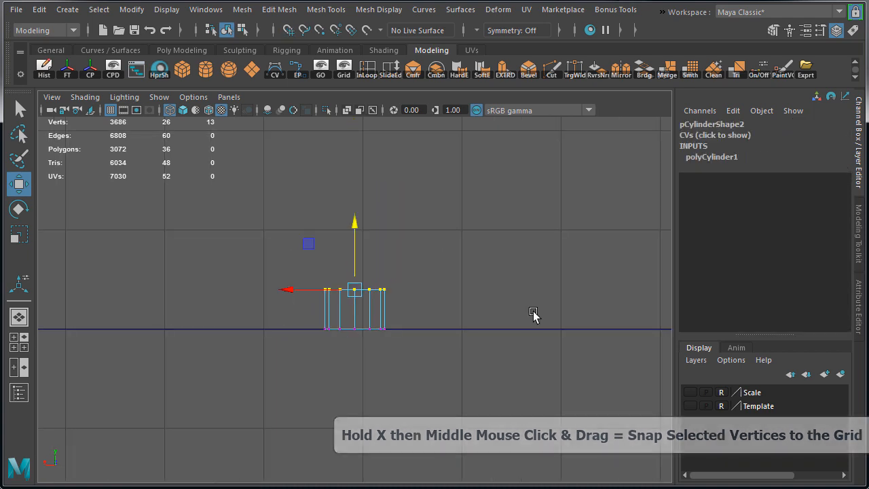
key("space")
key("space")
scroll(423, 281, "down", 10)
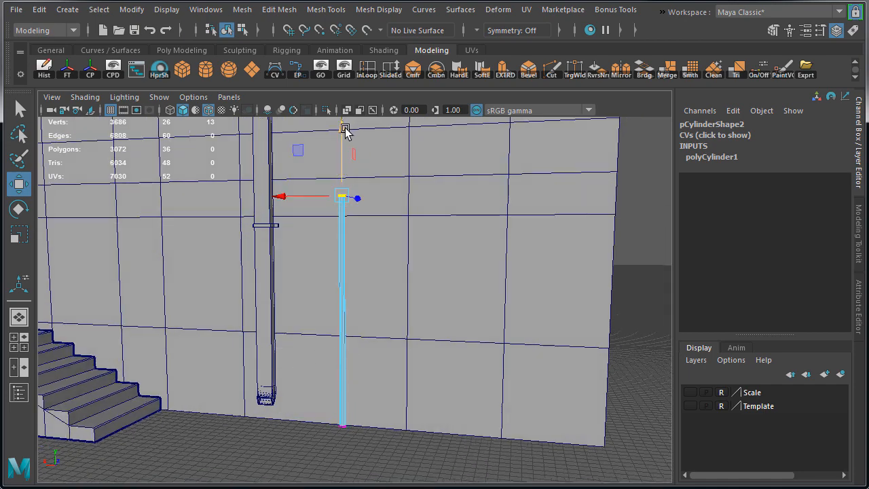
left_click_drag(363, 148, 392, 253, "alt")
Step: Select the pipe's long side edges and soften them
right_click(372, 228)
left_click(370, 190)
right_click_drag(601, 212, 684, 214, "shift")
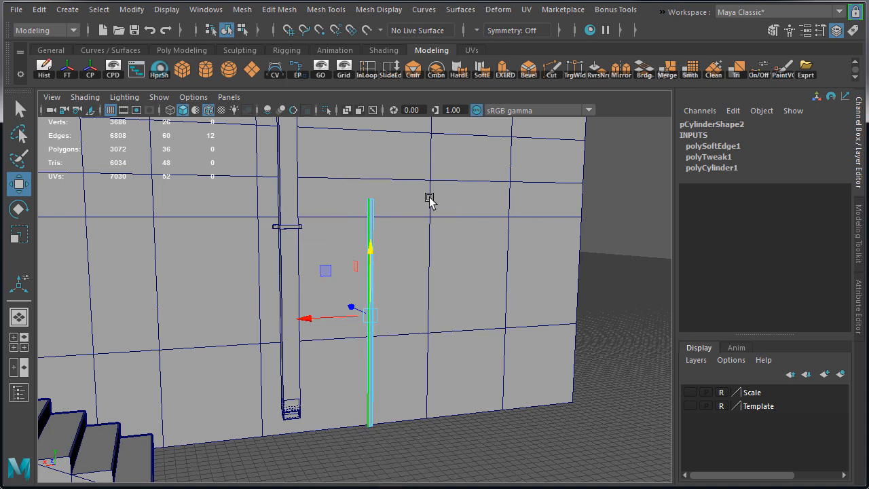
left_click(392, 182)
Step: Check the softened pipe's shading with the wireframe overlay temporarily hidden
left_click(210, 110)
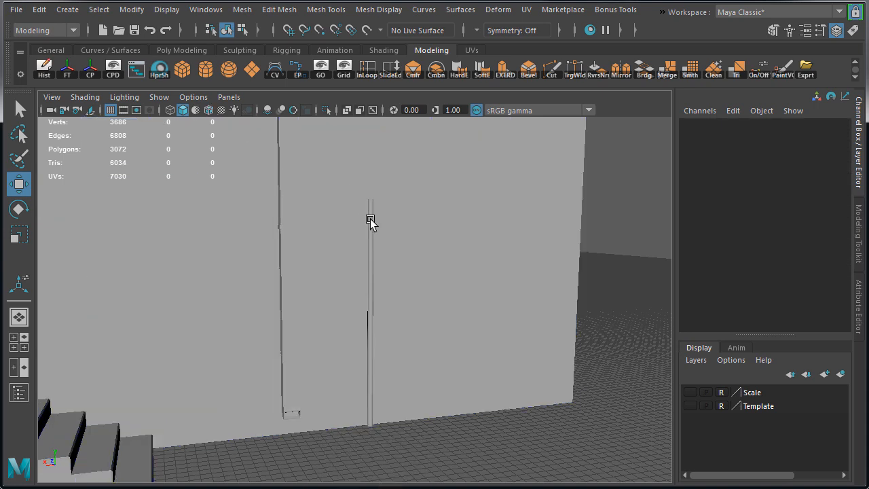
left_click(370, 219)
key("f")
left_click(653, 282)
left_click_drag(381, 253, 358, 229, "alt")
left_click(210, 110)
mouse_move(422, 258)
left_mouse_down("alt")
mouse_move(386, 274)
mouse_move(472, 290)
left_mouse_up("alt")
Step: Duplicate the vertical pipe, raise the copy and set its Z rotation to 90
left_click(354, 279)
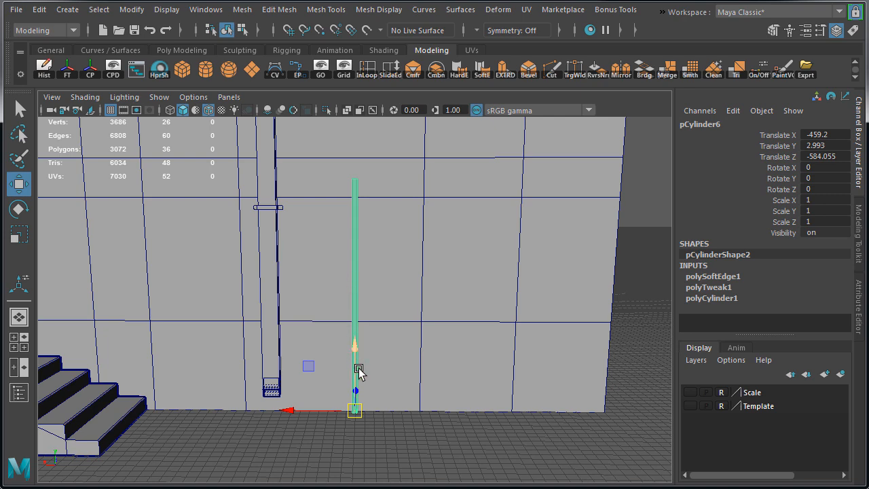
key("ctrl+d")
left_click_drag(357, 237, 371, 231)
key("e")
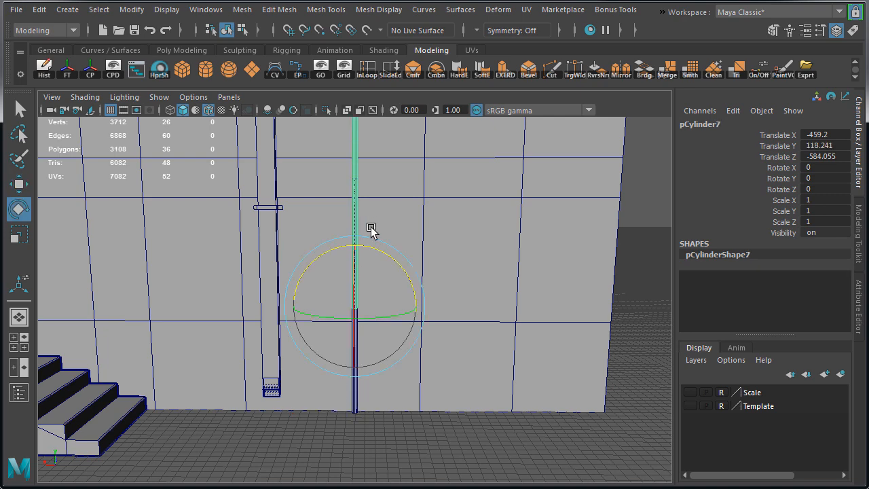
left_click_drag(388, 259, 476, 286)
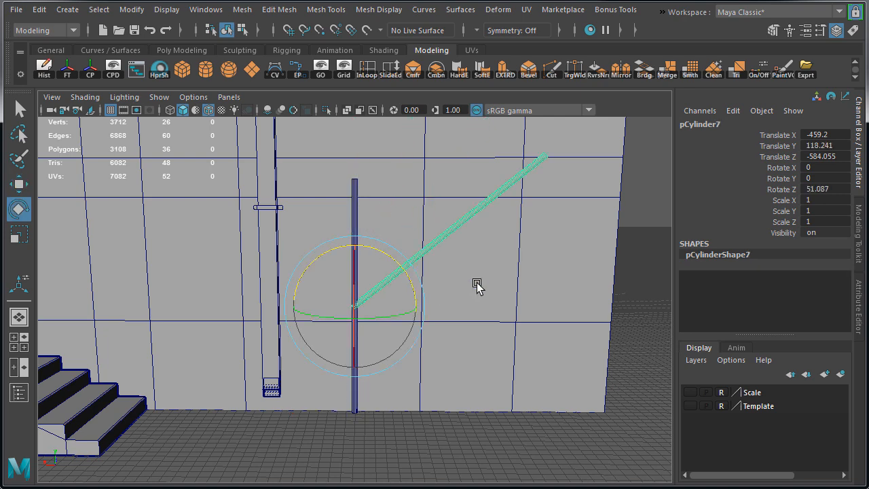
left_click(840, 188)
type("90")
key("Return")
Step: Position the horizontal pipe above and beside the vertical pipe's upper end, leaving an elbow gap, at X about -471 and Y about 261
right_click_drag(468, 255, 401, 249, "alt")
key("w")
left_click_drag(356, 238, 367, 113)
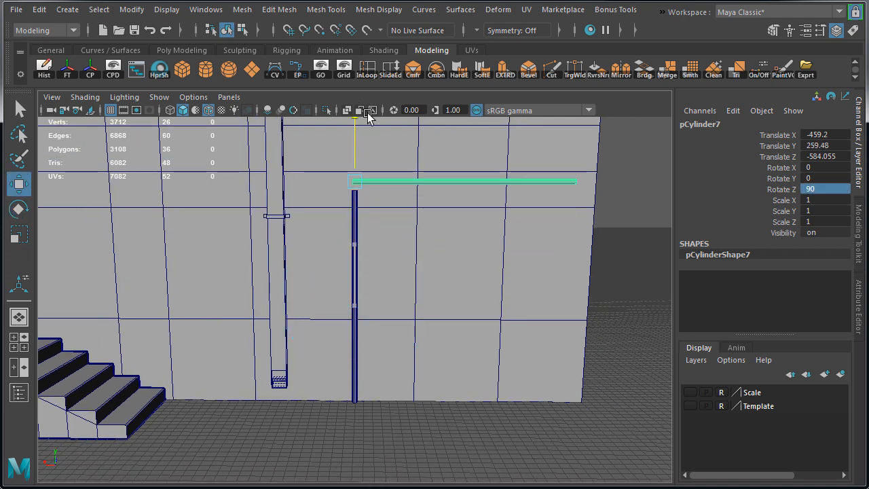
key("space")
key("space")
middle_click_drag(142, 304, 360, 281, "alt")
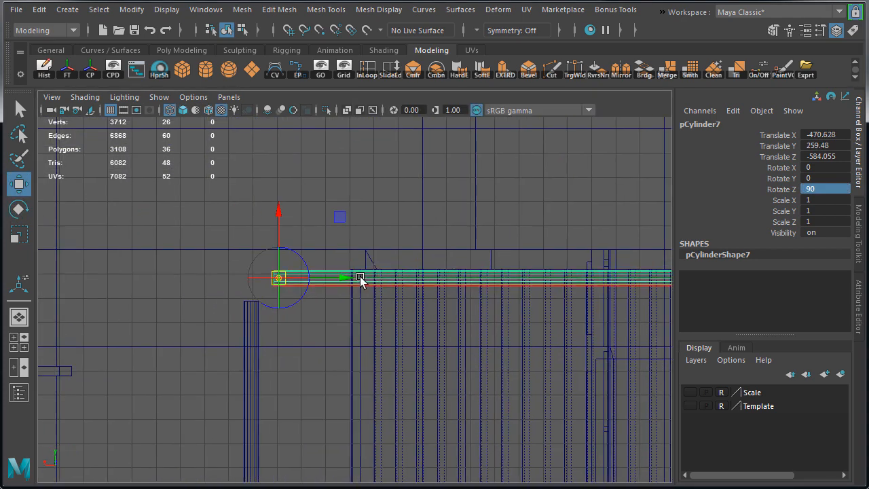
right_click_drag(360, 281, 421, 285, "alt")
middle_click_drag(256, 252, 340, 273, "alt")
left_click_drag(339, 273, 345, 273)
left_click_drag(299, 246, 300, 237)
middle_click_drag(376, 224, 365, 208, "alt")
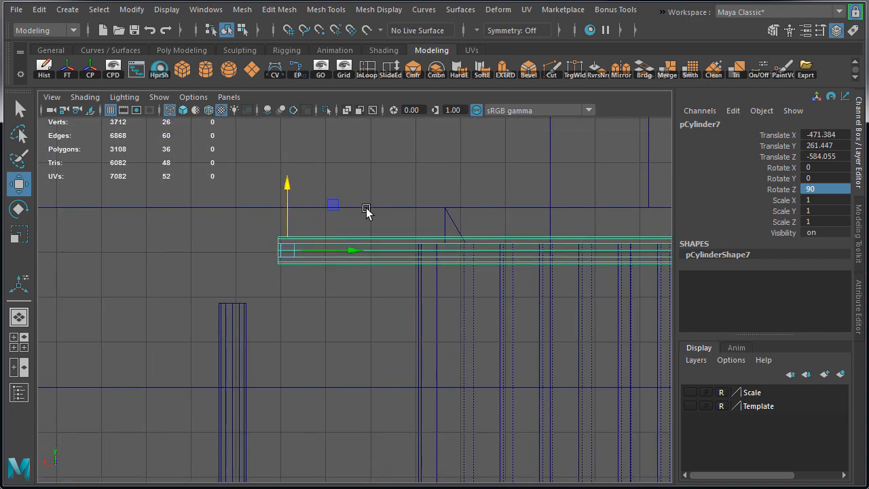
Step: Shorten the horizontal pipe by pulling in its far-end vertices so it stops before the building corner
right_click_drag(407, 211, 353, 214, "alt")
middle_click_drag(532, 223, 271, 219, "alt")
right_click_drag(469, 233, 431, 232, "alt")
right_click_drag(377, 223, 338, 222)
left_click_drag(497, 256, 546, 305)
key("space")
key("space")
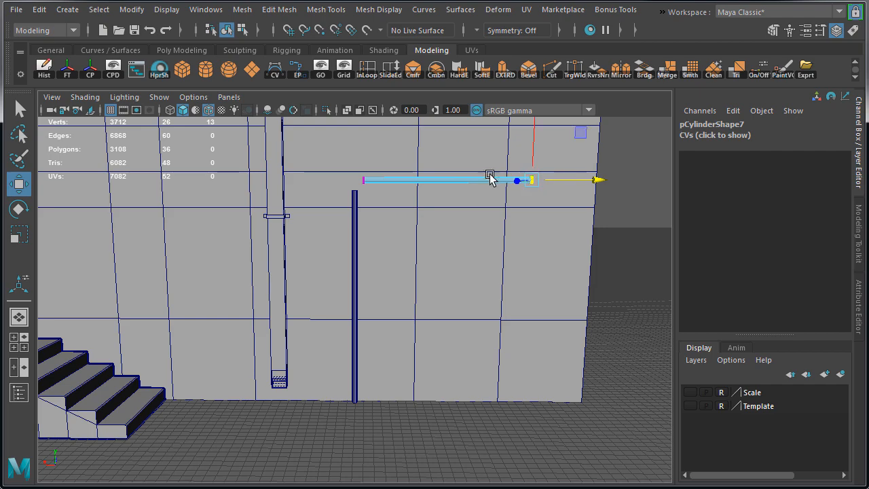
right_click_drag(490, 178, 541, 172)
left_click(618, 177)
left_click_drag(543, 179, 421, 197, "alt")
middle_click_drag(384, 221, 374, 271, "alt")
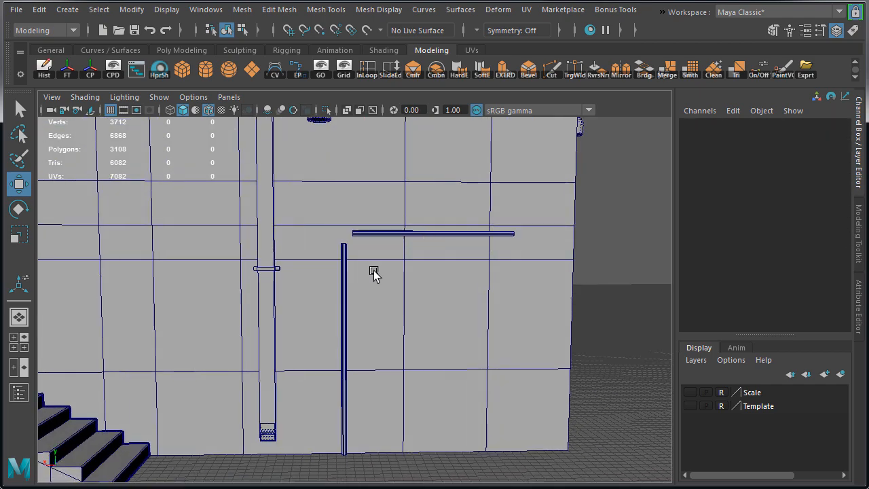
Step: Delete the vertical pipe's history and duplicate it, placing the copy just past the horizontal pipe's far end at X -669.545, Y 275.192
left_click(345, 294)
key("space")
key("space")
scroll(448, 402, "down", 3)
left_click(44, 69)
middle_click_drag(206, 421, 270, 335, "alt")
key("ctrl+d")
left_click_drag(194, 442, 210, 123)
left_click_drag(239, 179, 360, 181)
middle_click_drag(434, 175, 394, 229, "alt")
right_click_drag(394, 229, 446, 271, "alt")
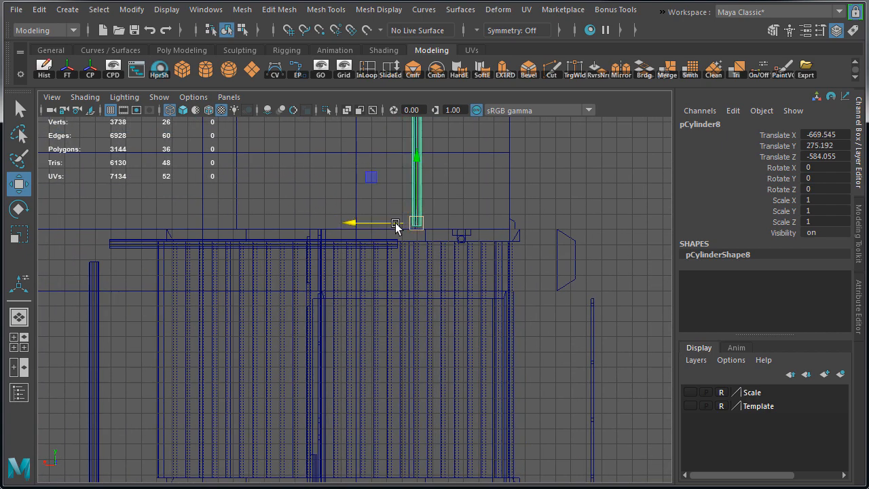
Step: Raise the upper pipe's top vertices so it extends slightly above the roof edge
key("space")
key("space")
right_click_drag(597, 184, 538, 132, "alt")
middle_click_drag(537, 132, 535, 232, "alt")
key("F9")
left_click_drag(445, 195, 480, 224)
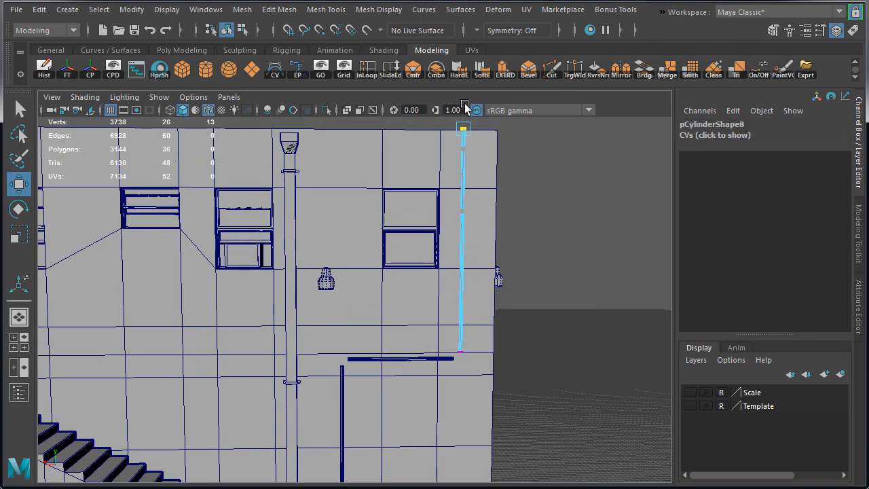
left_click_drag(465, 108, 461, 187, "alt")
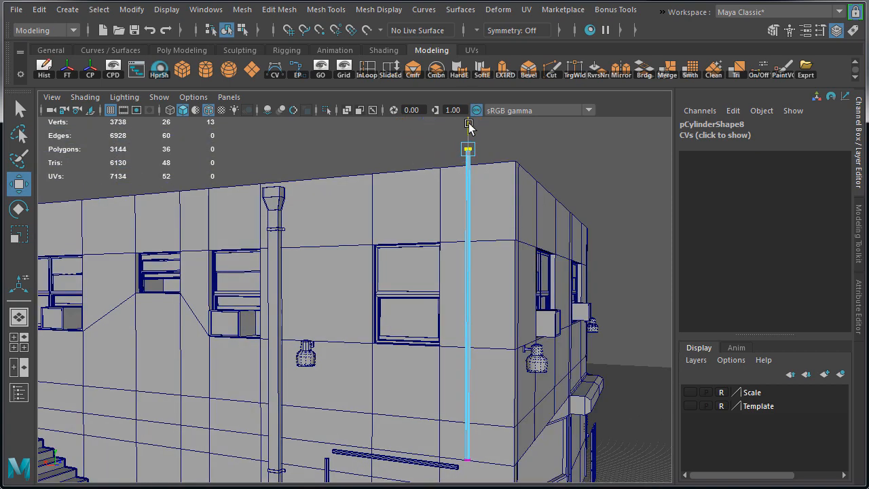
right_click_drag(466, 194, 524, 177)
left_click_drag(523, 176, 423, 330, "alt")
left_click(564, 184)
Step: Duplicate the upper vertical pipe and shift the copy towards the building corner, to X about -688.6
left_click(364, 274)
right_click_drag(365, 273, 408, 219)
left_click(407, 220)
right_click_drag(407, 221, 306, 258, "alt")
left_click(358, 289)
left_click_drag(358, 288, 438, 312, "alt")
right_click_drag(438, 312, 298, 279, "alt")
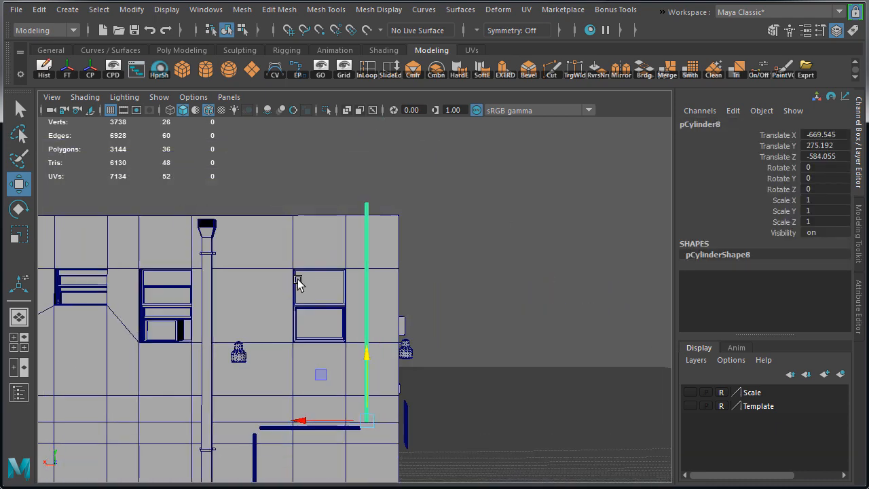
left_click_drag(326, 422, 338, 421)
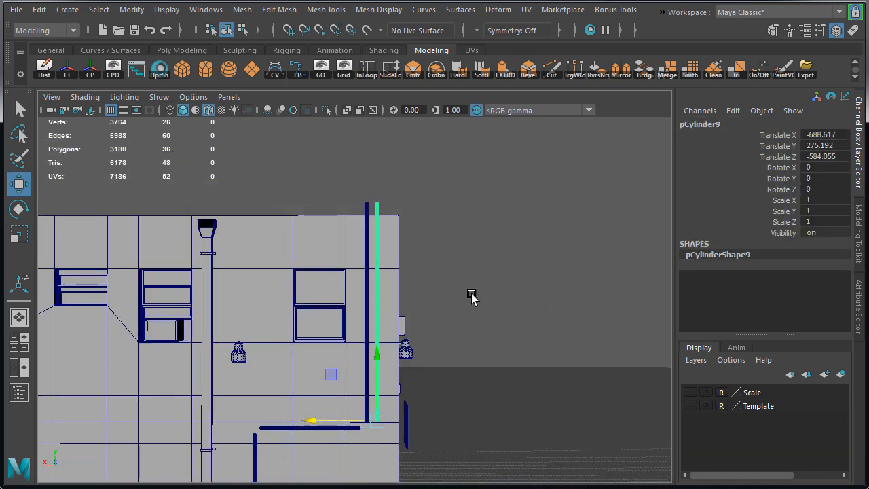
Step: Pull the duplicated pipe's lower-end vertices down towards the ground
right_click_drag(471, 294, 423, 294)
middle_click_drag(437, 319, 398, 254, "alt")
left_click_drag(292, 296, 353, 345)
middle_click_drag(353, 345, 359, 322, "alt")
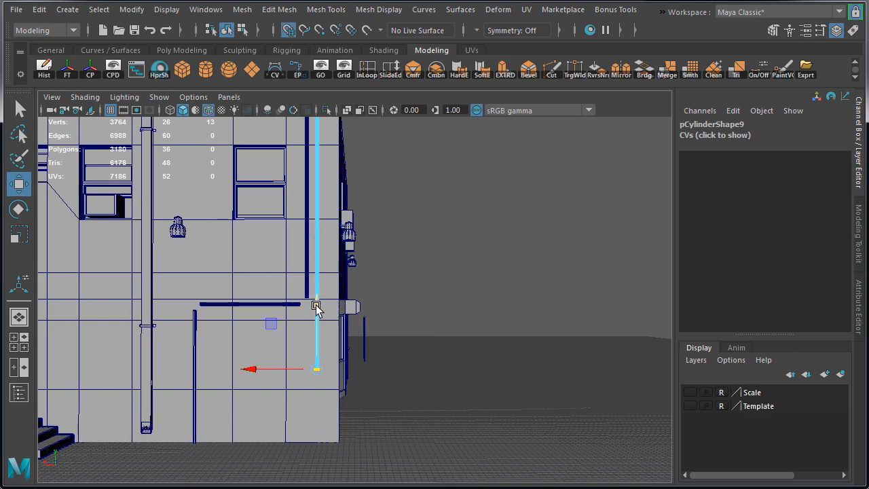
right_click_drag(448, 283, 514, 263)
Step: Shift the pipe nearest the building corner slightly towards the neighbouring upper pipe, to X -686.587
left_click(318, 345)
left_click_drag(343, 285, 353, 298, "alt")
right_click_drag(353, 299, 298, 296, "alt")
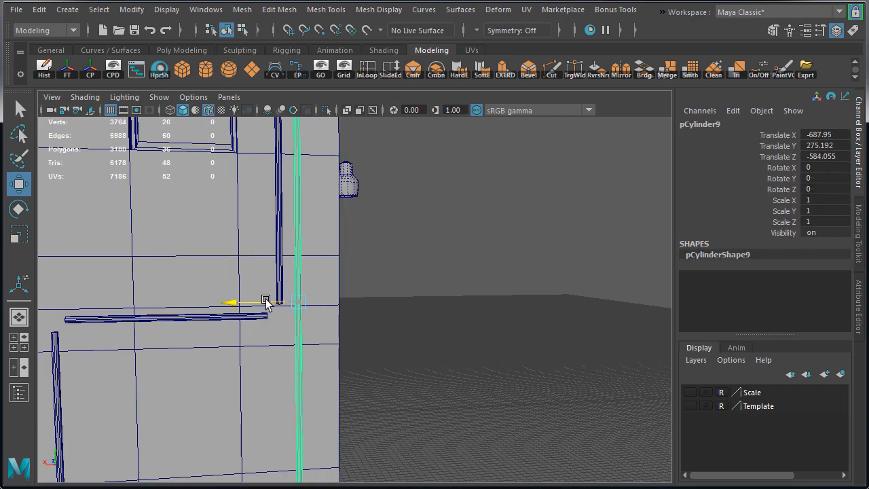
left_click_drag(265, 303, 380, 312, "alt")
left_click(389, 338)
left_click_drag(283, 338, 350, 262, "alt")
scroll(380, 295, "down", 5)
left_click_drag(413, 328, 422, 349, "alt")
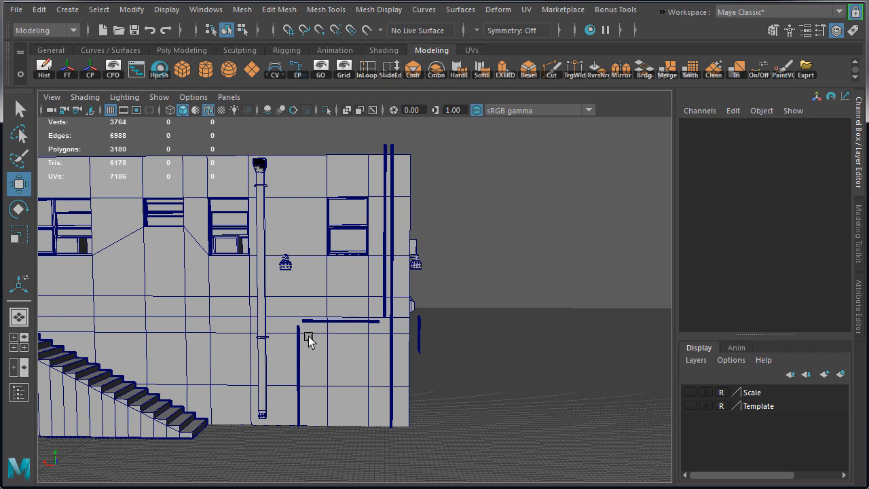
Step: Snap the pivots of the lower vertical pipe and the horizontal pipe to the centres of their facing ends
middle_click_drag(309, 339, 363, 309, "alt")
left_click(344, 325)
key("f")
left_click_drag(345, 324, 401, 283, "alt")
middle_click_drag(402, 279, 401, 342, "alt")
right_click_drag(256, 252, 465, 235, "alt")
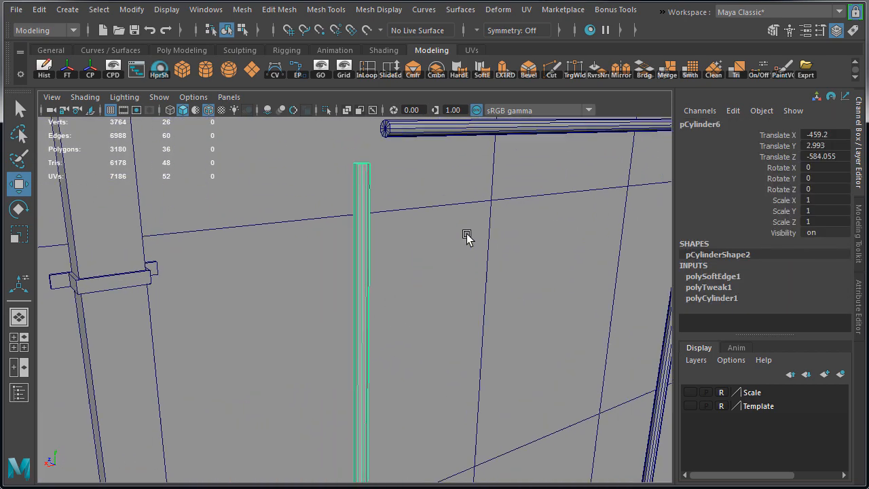
middle_click_drag(372, 230, 337, 377, "alt")
right_click_drag(291, 377, 443, 373, "alt")
left_click_drag(442, 373, 319, 382, "alt")
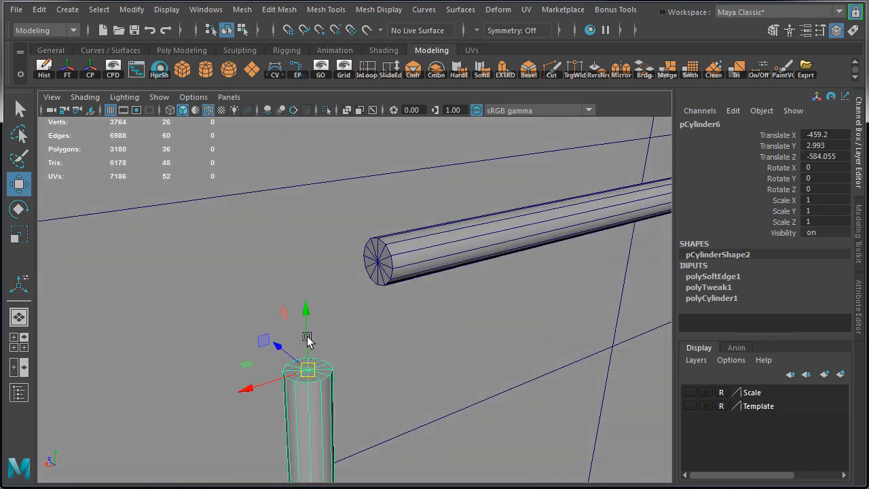
left_click_drag(307, 339, 450, 219, "alt")
left_click(397, 263)
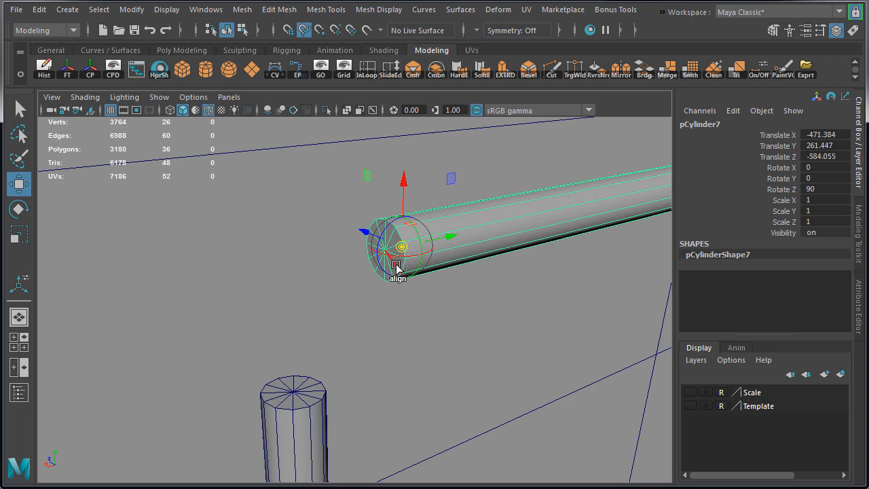
Step: Set the upper vertical pipe's pivot at the centre of its lower end, above the horizontal pipe's far end
right_click_drag(463, 243, 436, 223, "alt")
middle_click_drag(437, 223, 91, 315, "alt")
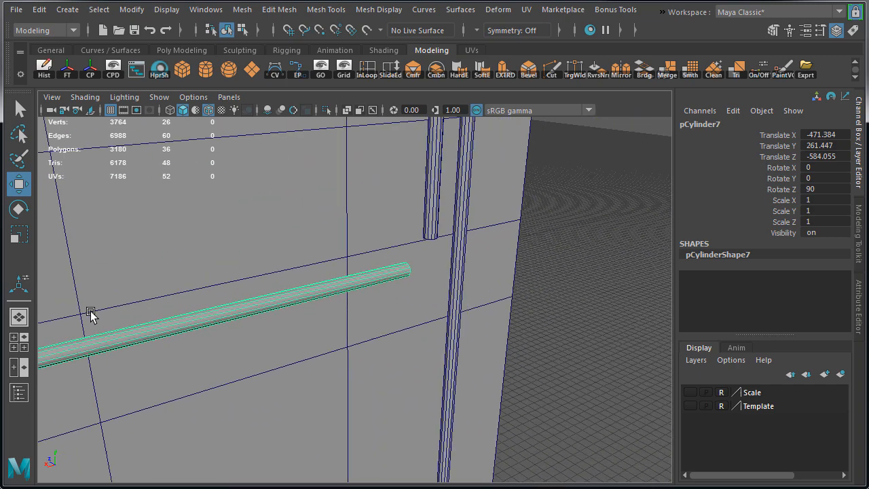
left_click_drag(91, 315, 397, 246, "alt")
middle_click_drag(397, 247, 283, 297, "alt")
right_click_drag(283, 297, 421, 294, "alt")
left_click(433, 345)
left_click_drag(423, 295, 451, 292, "alt")
right_click_drag(451, 292, 444, 359, "alt")
left_click_drag(444, 359, 180, 300, "alt")
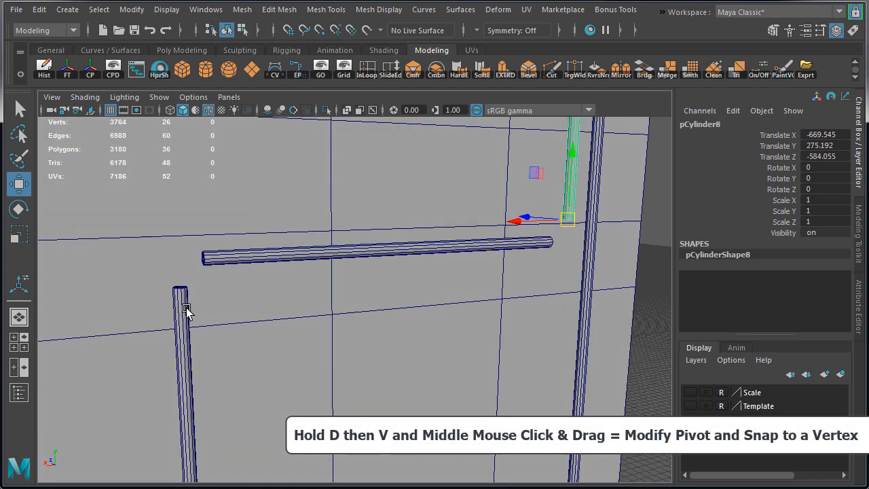
Step: Review the grid options and snap the lower vertical pipe's top centre to the grid in the front view, at X -460, Y 4.281
left_click(181, 300)
left_click_drag(432, 353, 440, 360)
key("f")
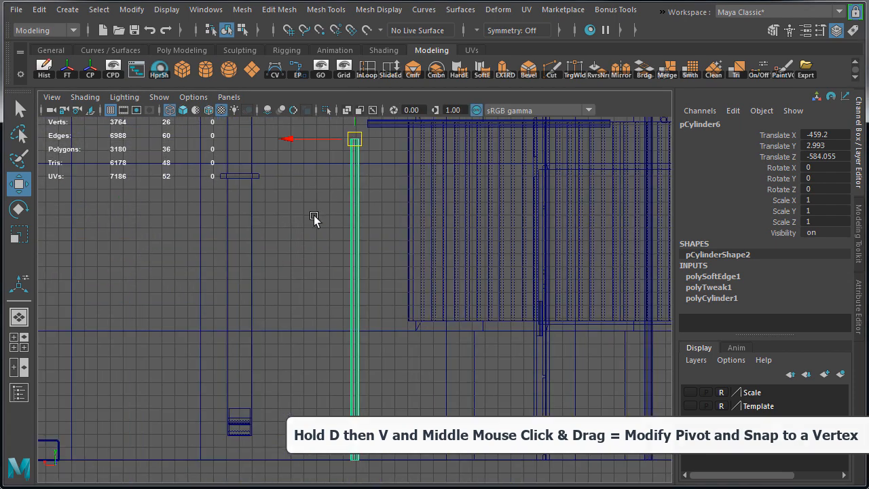
middle_click_drag(314, 217, 289, 341, "alt")
right_click_drag(289, 342, 533, 268, "alt")
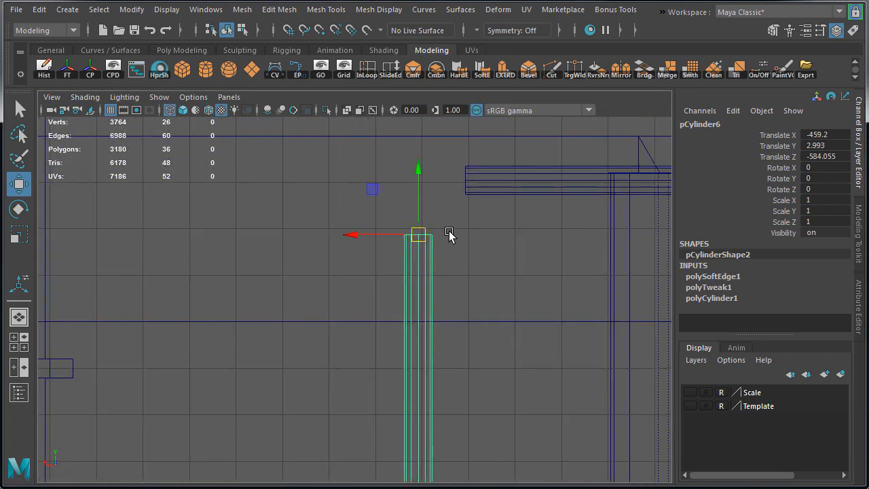
middle_click_drag(449, 234, 432, 266, "alt")
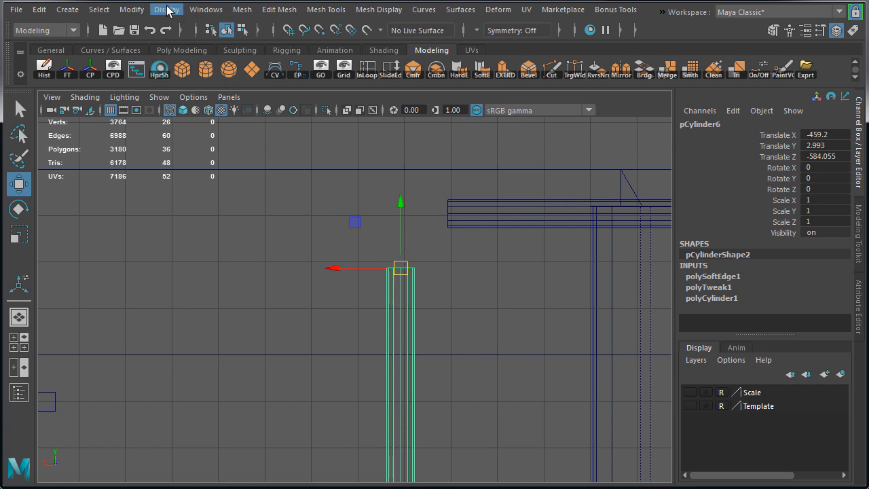
left_click(168, 11)
left_click(405, 43)
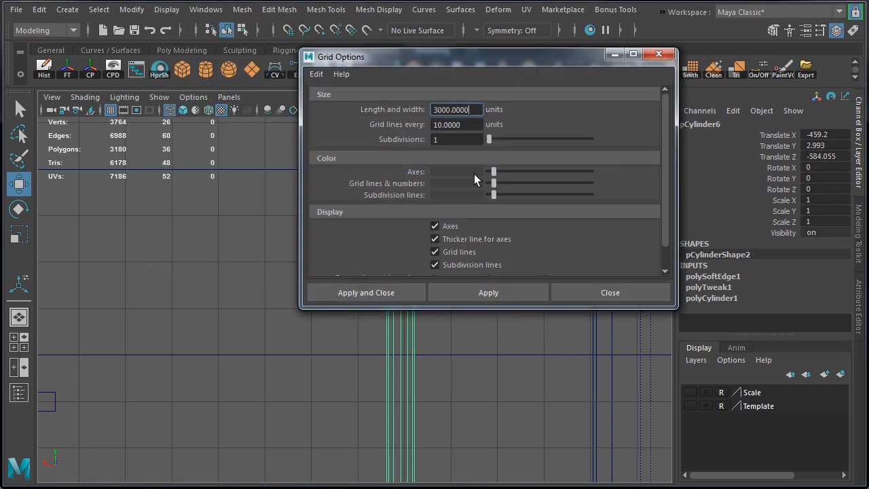
left_click(400, 294)
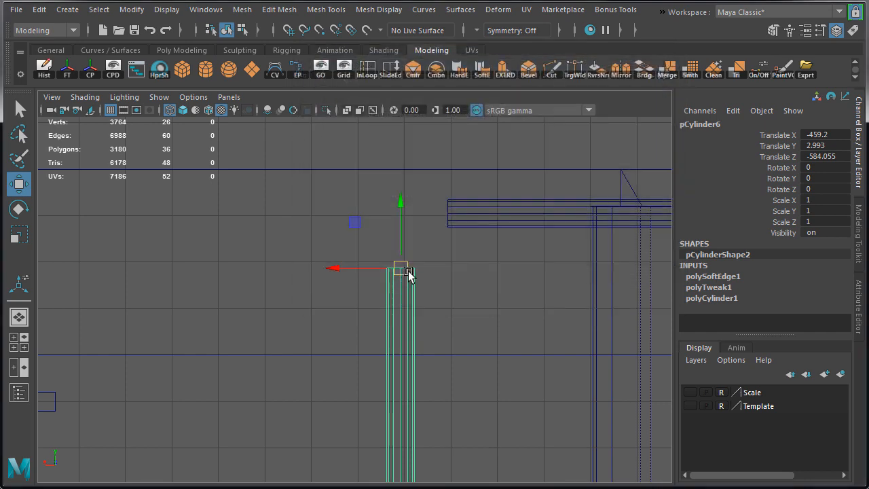
left_click_drag(405, 273, 478, 326)
Step: Snap the lower vertical pipe's bottom vertices to the grid line at ground level
middle_click_drag(477, 326, 397, 310, "alt")
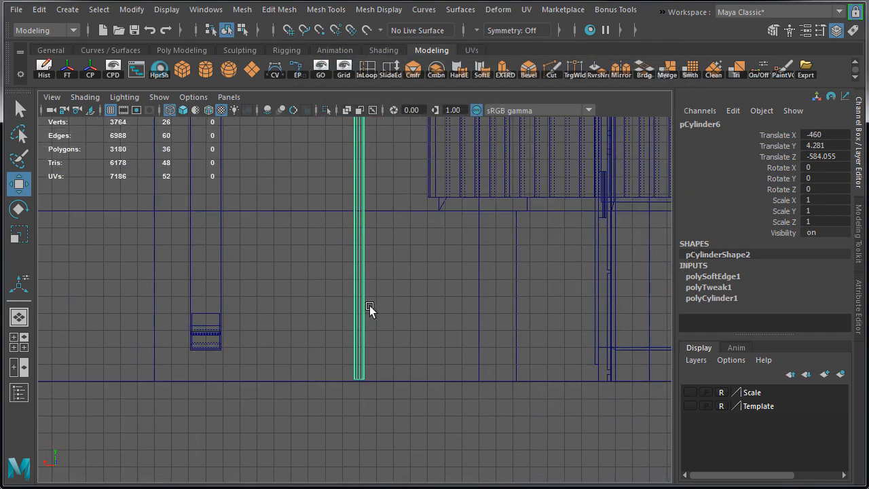
right_click_drag(396, 282, 396, 324)
left_click_drag(345, 361, 384, 406)
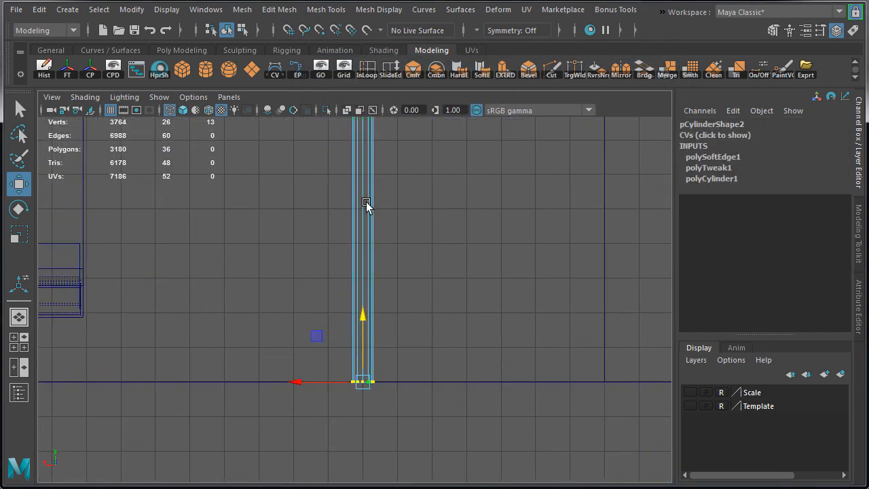
key("F8")
Step: Snap the horizontal pipe's near end to the grid, placing it at X -471.993, Y 261
middle_click_drag(366, 203, 56, 281, "alt")
left_click(301, 285)
left_click(325, 285)
scroll(334, 288, "up", 4)
key("x")
scroll(330, 295, "down", 4)
Step: Snap the upper vertical pipe's lower end to the grid, at X -670, Y 272.993
middle_click_drag(611, 281, 414, 258, "alt")
left_click(484, 211)
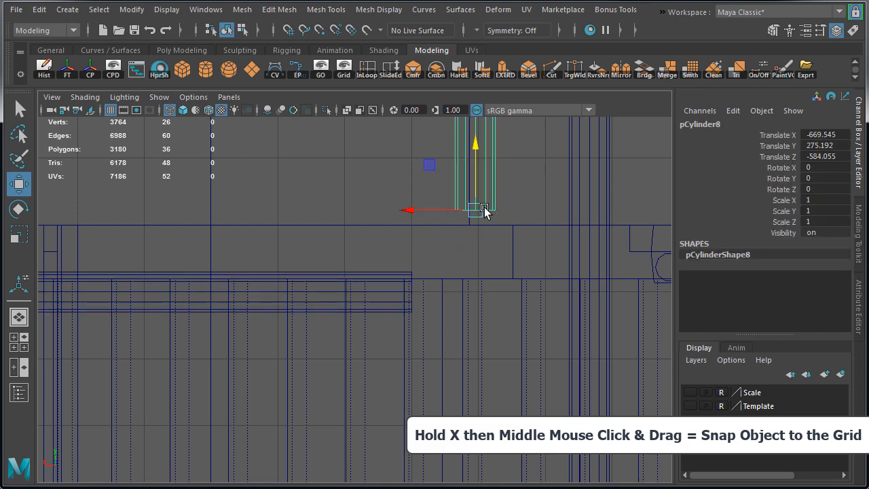
key("x")
middle_click_drag(484, 208, 482, 226)
left_click(395, 273, "shift")
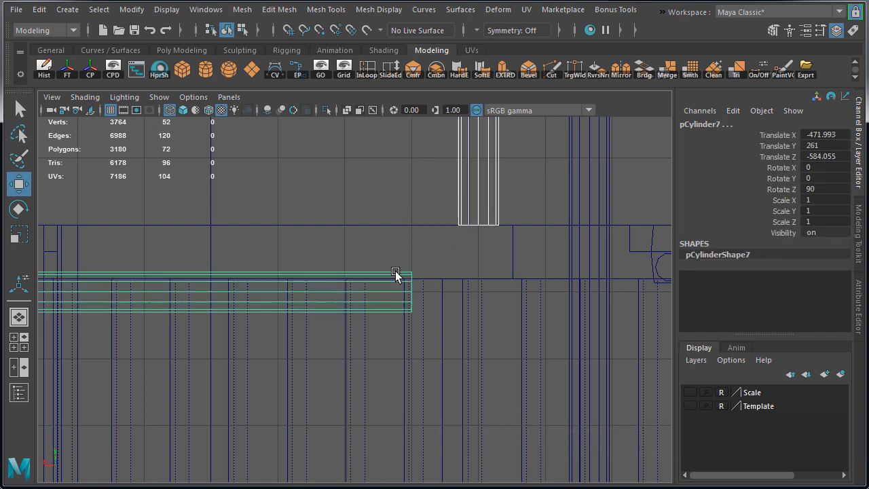
middle_click_drag(514, 166, 468, 181, "alt")
Step: Snap the upper vertical pipe's top vertices to the grid line just above the roof edge
left_click(449, 174)
scroll(475, 371, "up", 5)
middle_click_drag(476, 371, 407, 365, "alt")
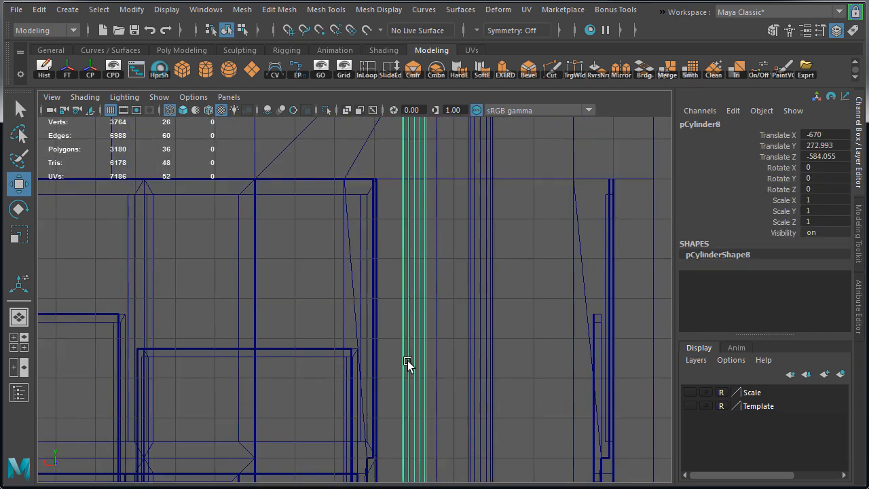
scroll(412, 307, "down", 5)
middle_click_drag(413, 305, 412, 380, "alt")
scroll(412, 377, "up", 5)
right_click_drag(484, 302, 429, 302)
left_click_drag(401, 262, 517, 318)
key("x")
middle_click_drag(479, 286, 479, 289)
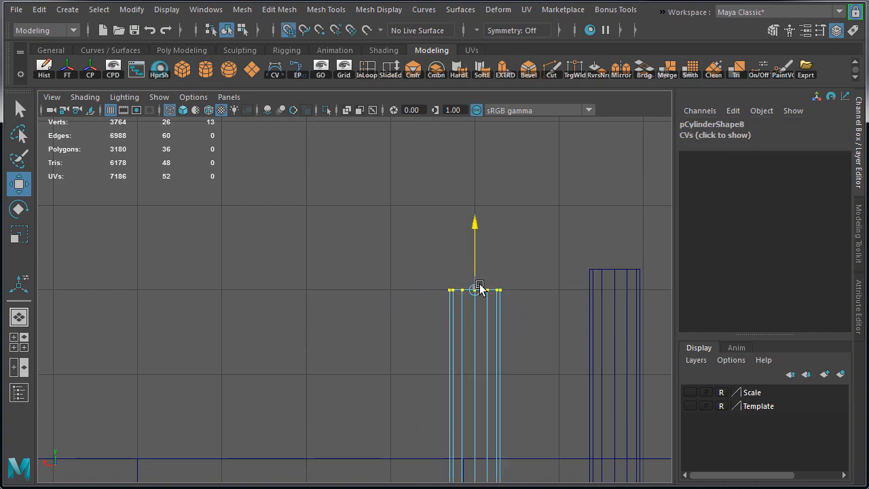
Step: Snap the corner pipe's pivot to the centre of its top end
left_click(615, 311)
middle_click_drag(651, 316, 484, 303, "alt")
key("space")
key("space")
middle_click_drag(582, 292, 434, 435, "alt")
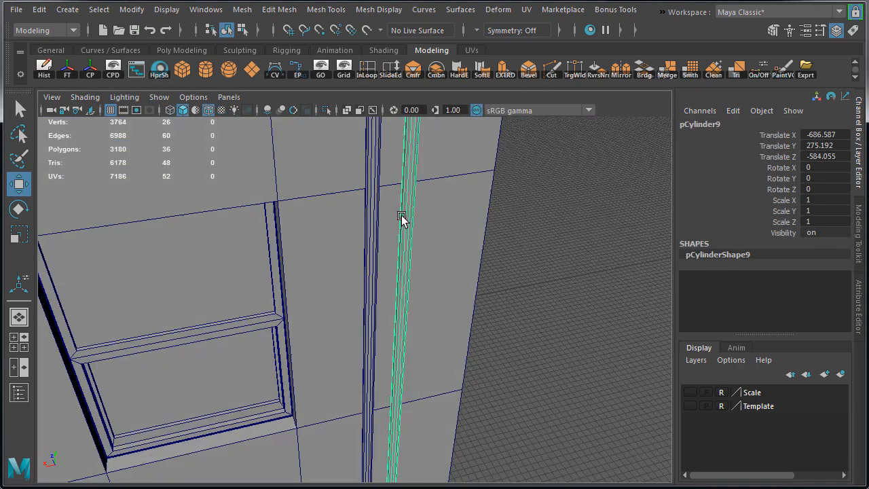
mouse_move(403, 219)
middle_mouse_down("alt")
mouse_move(321, 349)
mouse_move(314, 316)
middle_mouse_up("alt")
scroll(314, 316, "up", 6)
key("d")
key("c")
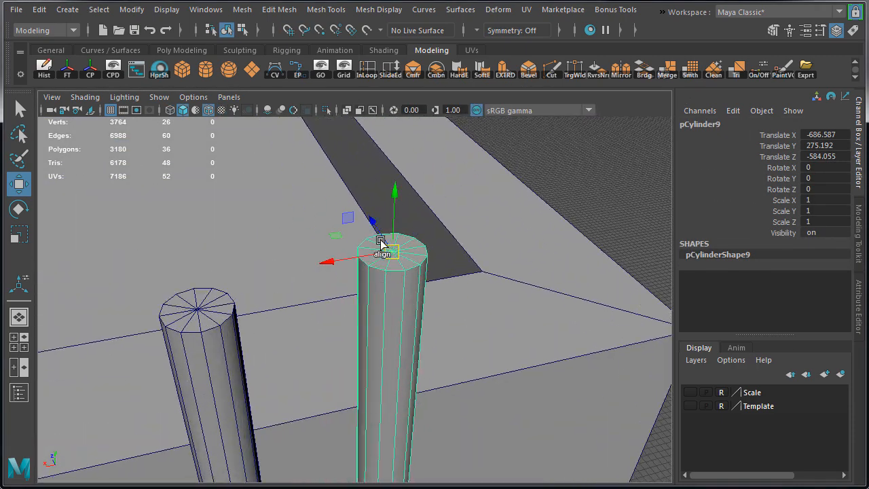
Step: Snap the corner pipe's top to the grid in the front view, at X -690, Y 272.749
key("space")
key("space")
key("x")
middle_click_drag(431, 265, 425, 266)
Step: Snap the corner pipe's bottom vertices up to the grid line at ground level
middle_click_drag(425, 353, 408, 238, "alt")
right_click_drag(407, 237, 61, 253, "alt")
middle_click_drag(410, 319, 381, 146, "alt")
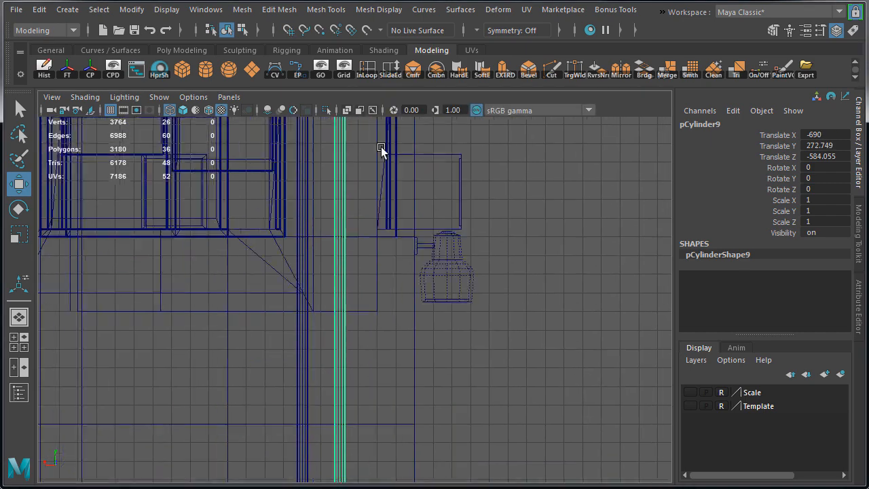
middle_click_drag(286, 421, 292, 81, "alt")
right_click_drag(271, 299, 370, 292, "alt")
left_click_drag(264, 237, 392, 293)
key("x")
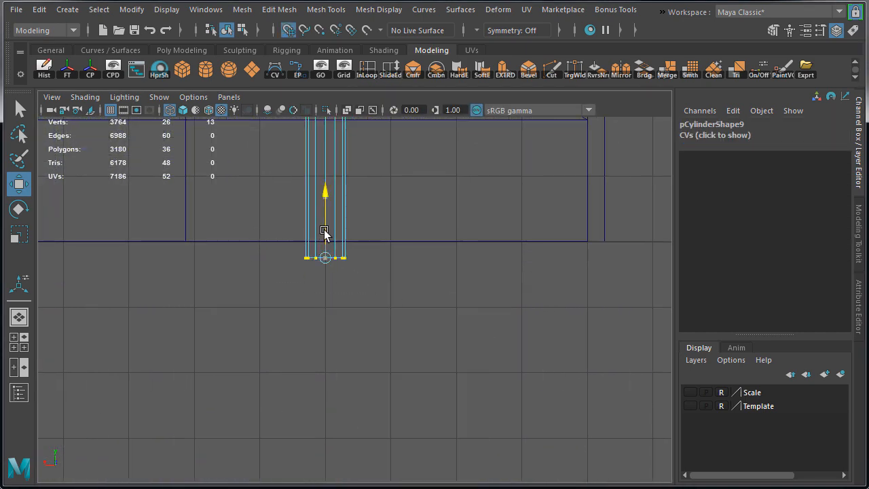
left_click_drag(325, 231, 325, 216)
Step: Return to the perspective view and shift the corner pipe closer to the upper vertical pipe, to X -686.25
key("space")
key("space")
right_click_drag(429, 283, 475, 262)
scroll(491, 245, "down", 5)
left_click(491, 244)
left_click_drag(491, 244, 339, 230, "alt")
middle_click_drag(339, 231, 324, 275, "alt")
left_click(358, 337)
scroll(346, 380, "down", 5)
middle_click_drag(337, 407, 338, 445, "alt")
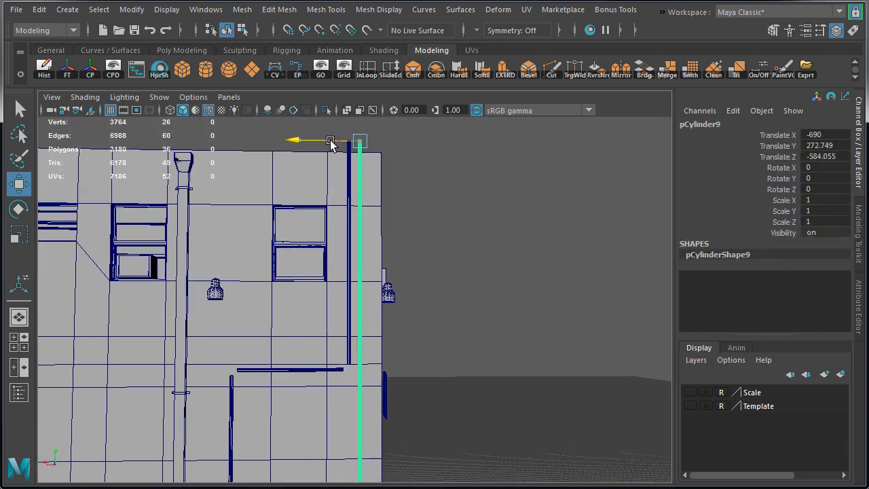
right_click_drag(289, 227, 464, 253, "alt")
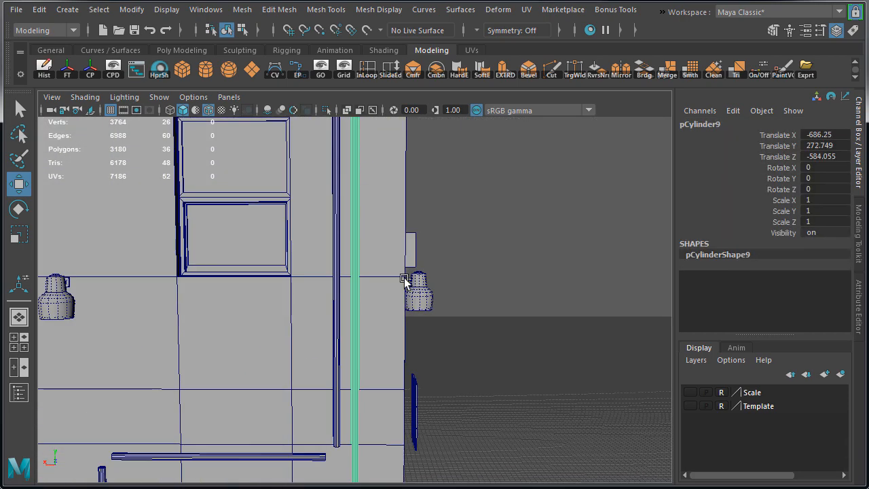
Step: Duplicate the horizontal and lower vertical pipes together and isolate the copies in the viewport
middle_click_drag(327, 436, 448, 248, "alt")
left_click(294, 270)
left_click_drag(163, 302, 238, 330, "alt")
right_click_drag(238, 329, 363, 344, "alt")
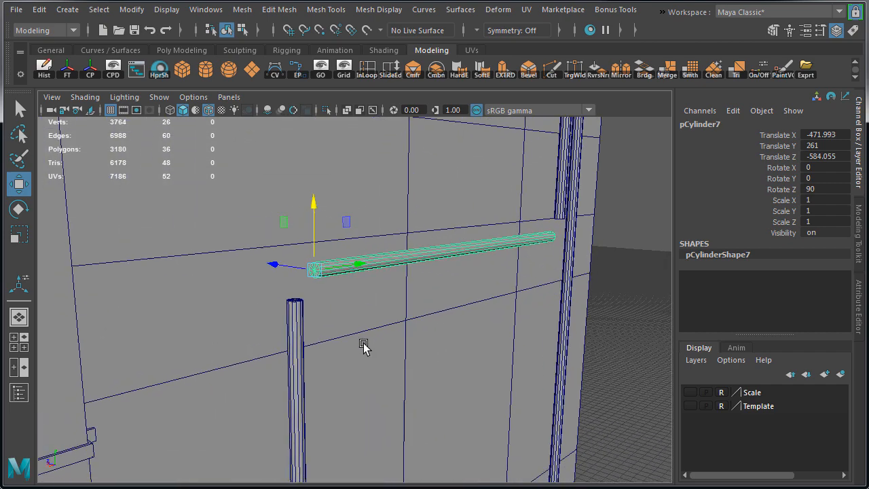
left_click(294, 313, "shift")
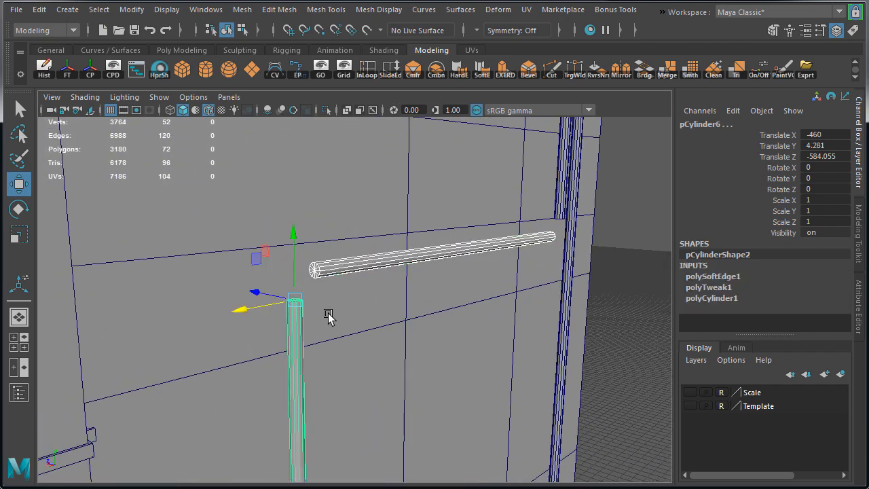
key("ctrl+d")
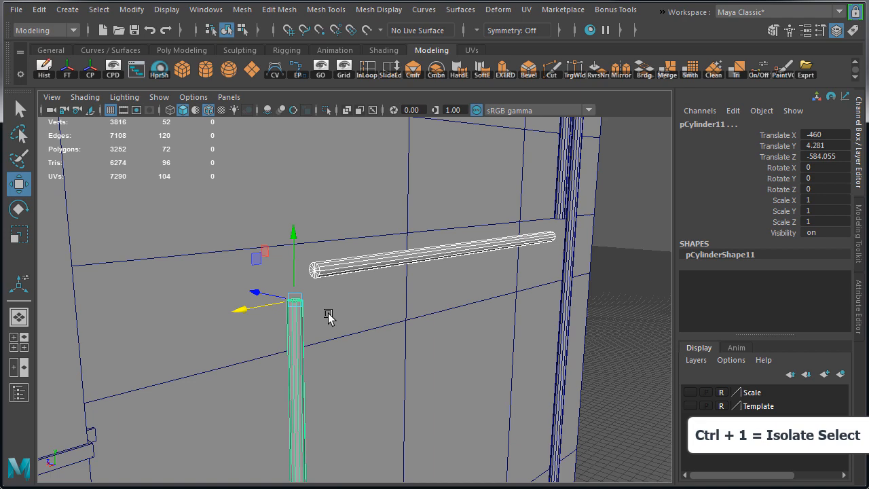
key("ctrl+1")
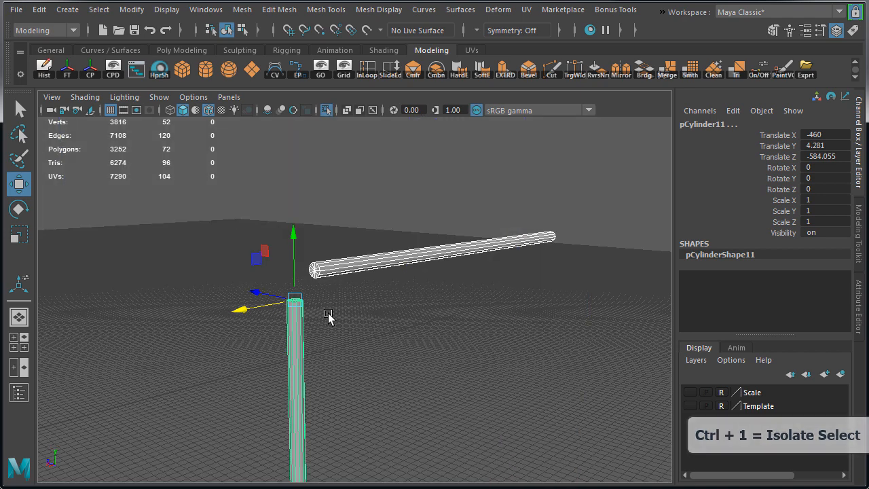
Step: Combine the two pipe copies into one mesh and select only the cap faces on their facing ends
right_click(354, 133, "shift")
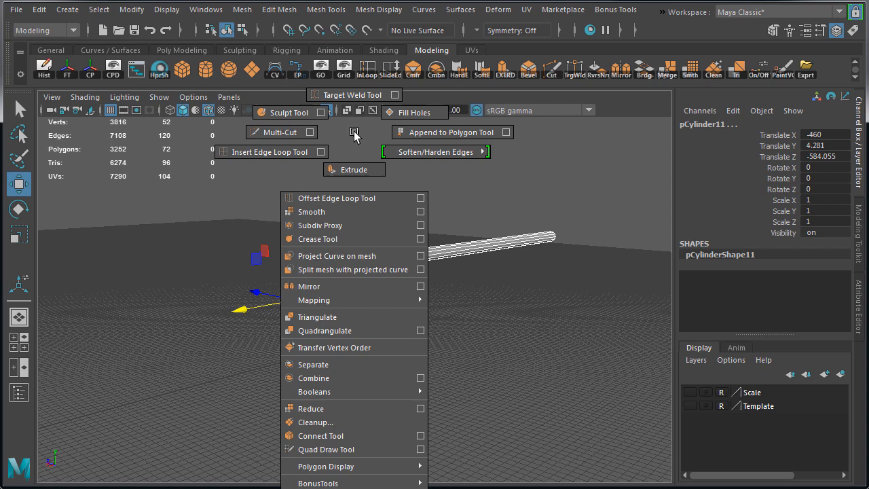
left_click(343, 378)
right_click_drag(367, 293, 365, 319)
left_click_drag(265, 250, 342, 325)
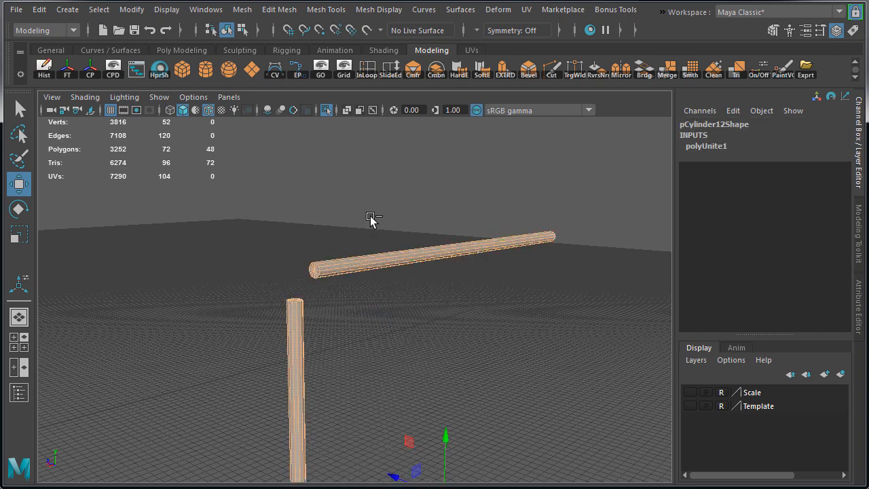
left_click_drag(369, 216, 417, 278, "ctrl")
key("f")
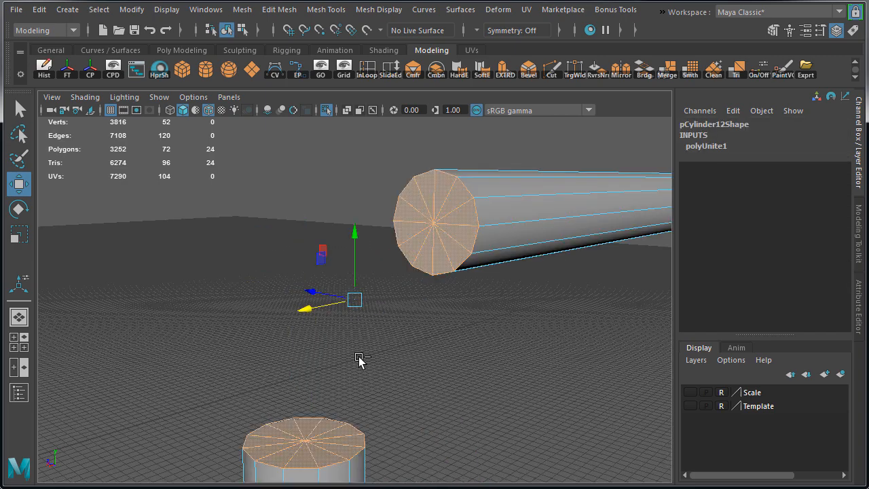
Step: Delete the facing caps and bridge the open ends into an elbow using curve type Blend and 4 divisions
right_click(262, 156, "shift")
left_click(269, 344)
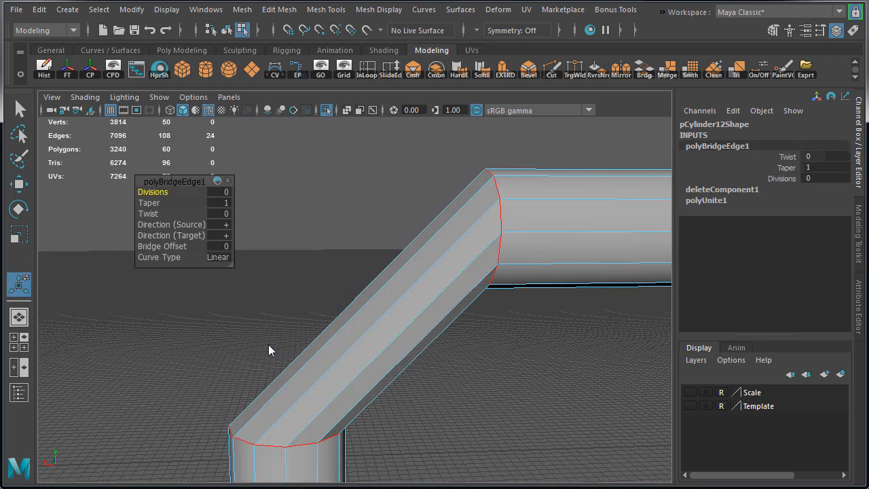
left_click(224, 256)
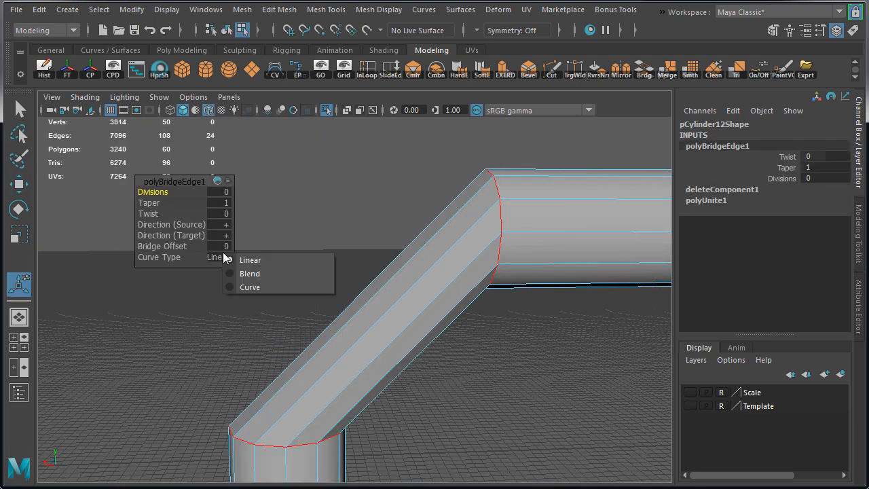
left_click(254, 272)
left_click(222, 192)
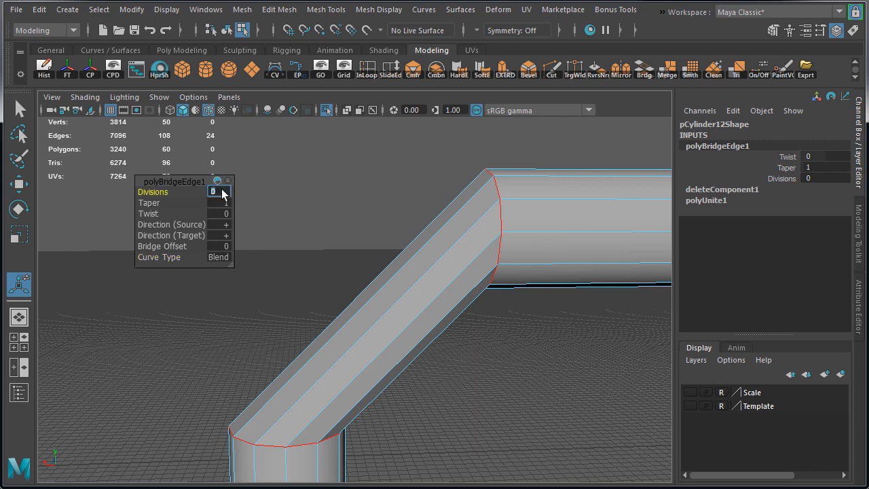
type("4")
key("Return")
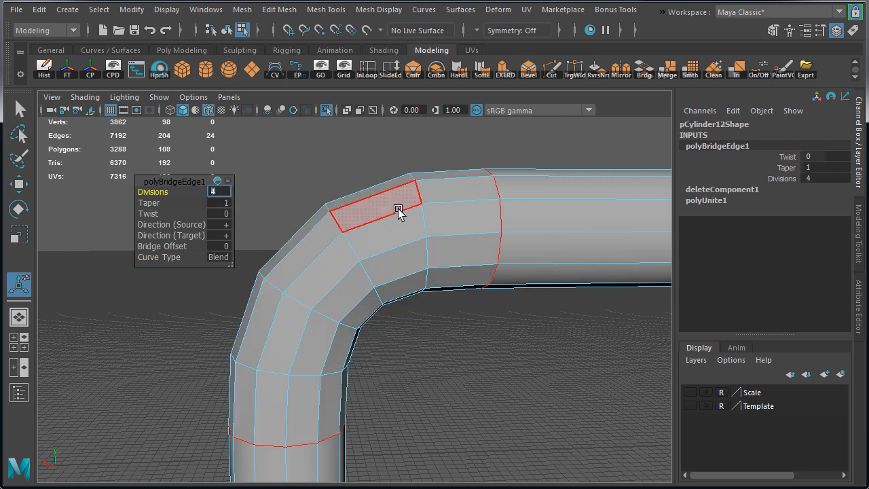
Step: Soften all edges of the bridged pipe mesh and check the elbow's shading without the wireframe overlay
right_click_drag(399, 209, 399, 176)
right_click_drag(393, 178, 277, 212, "alt")
left_click_drag(231, 184, 486, 358)
right_click(436, 159, "shift")
right_click_drag(436, 163, 522, 163, "shift")
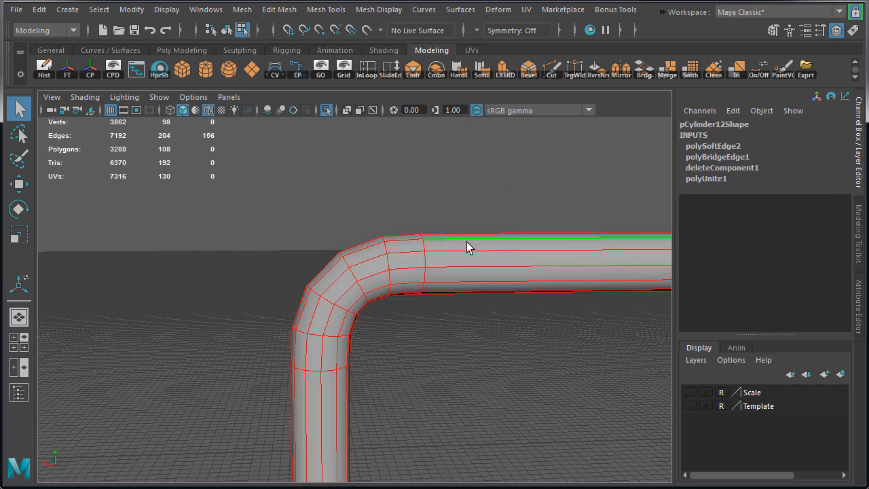
right_click_drag(468, 245, 491, 219)
left_click(490, 219)
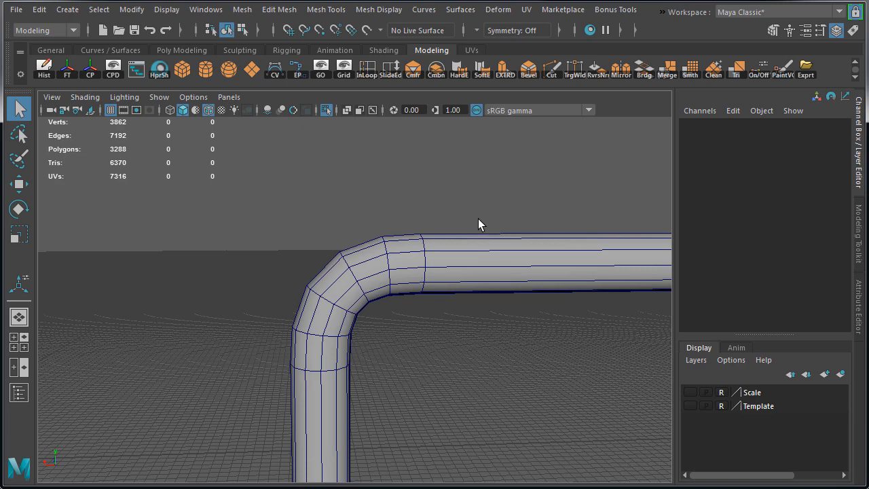
left_click(209, 111)
mouse_move(420, 219)
left_mouse_down("alt")
mouse_move(401, 206)
mouse_move(359, 202)
mouse_move(405, 207)
mouse_move(410, 216)
mouse_move(395, 212)
left_mouse_up("alt")
left_click(382, 266)
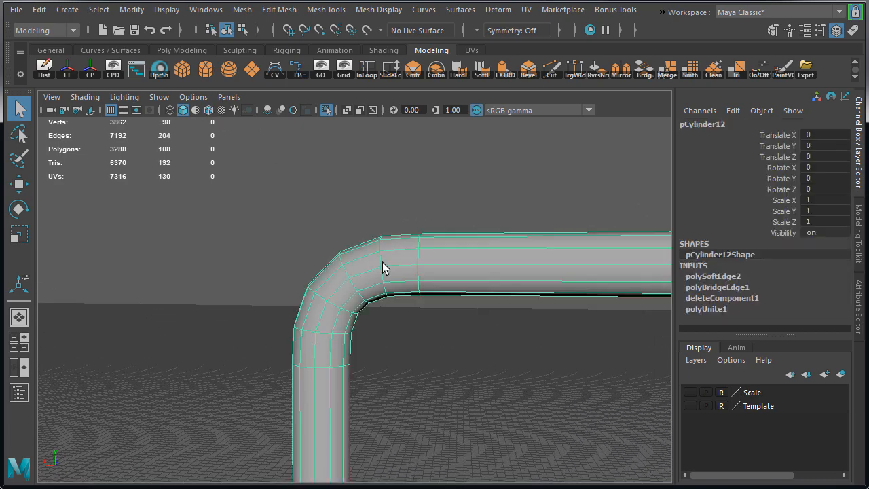
left_click(209, 111)
Step: Delete the faces of the straight horizontal and vertical sections of the combined mesh, keeping only the elbow
left_click_drag(358, 227, 488, 256, "alt")
right_click_drag(486, 257, 489, 292)
right_click_drag(407, 296, 285, 305, "alt")
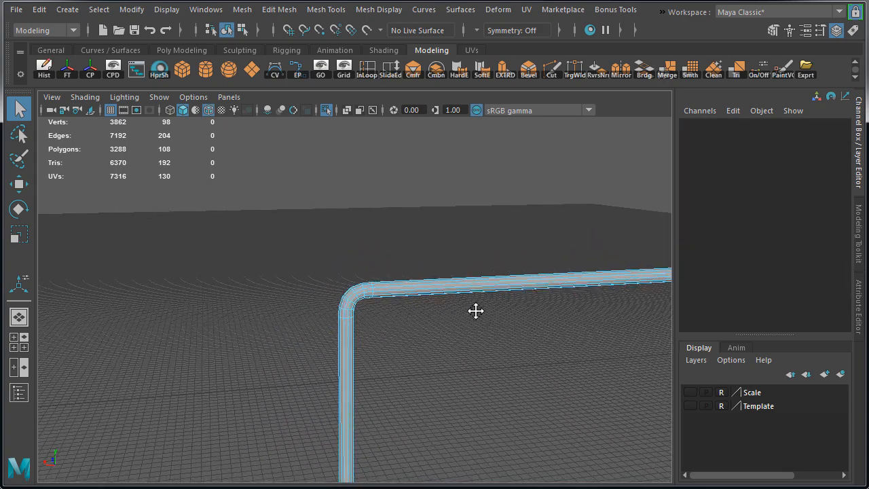
middle_click_drag(476, 311, 346, 258, "alt")
right_click_drag(445, 256, 384, 253, "alt")
left_click_drag(347, 198, 619, 323)
key("Delete")
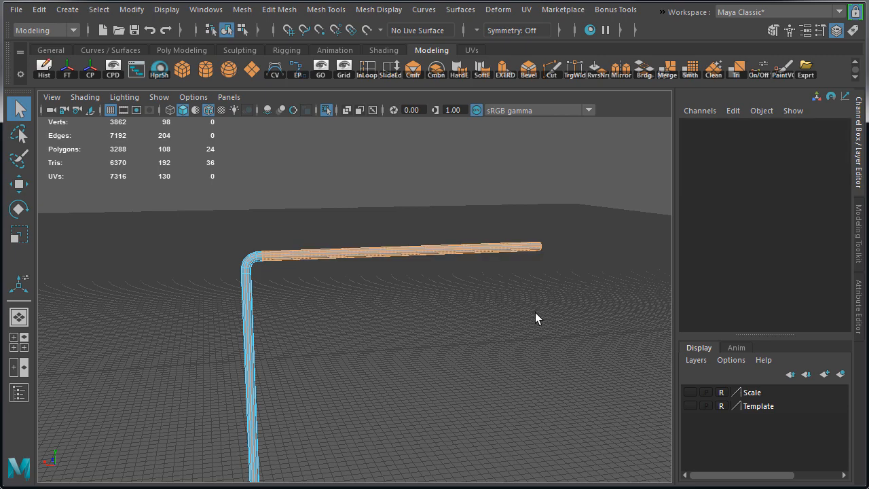
middle_click_drag(400, 341, 416, 224, "alt")
right_click_drag(353, 261, 246, 273, "alt")
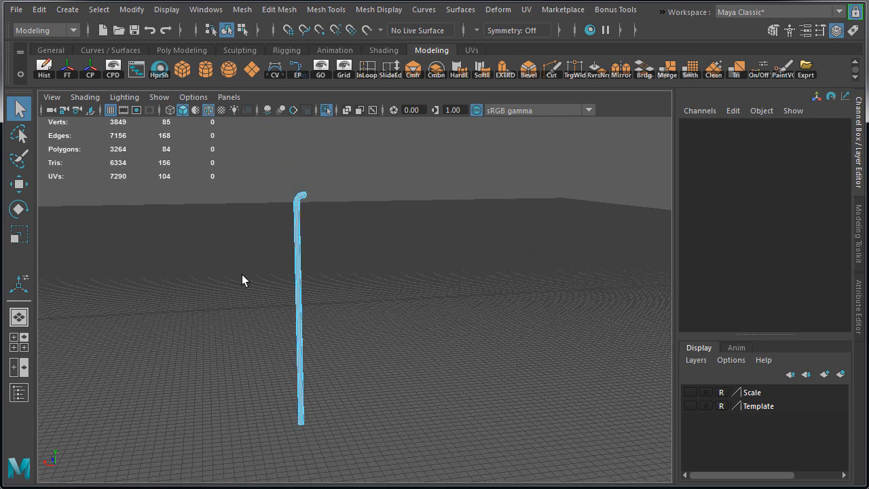
left_click_drag(234, 271, 414, 445)
key("Delete")
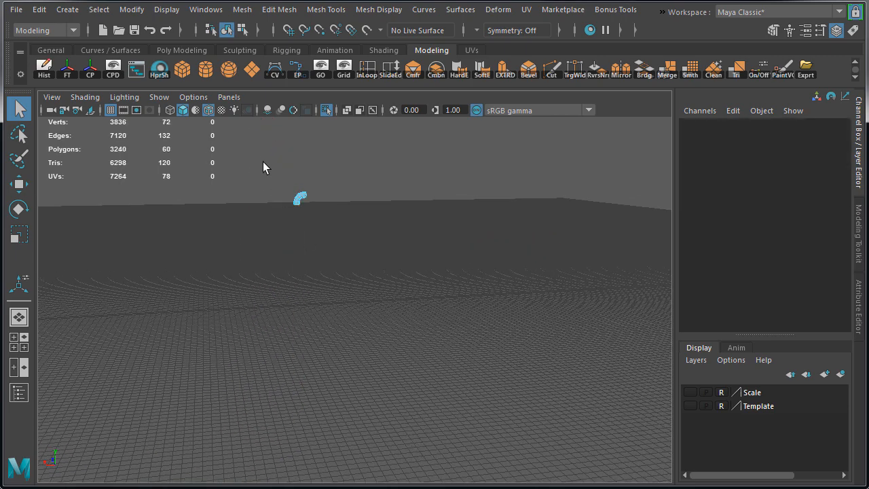
Step: Frame the remaining elbow, return it to object selection, and exit isolation to show the whole scene
left_click_drag(263, 161, 342, 222)
key("f")
left_click_drag(362, 269, 346, 247, "alt")
key("w")
right_click_drag(350, 244, 417, 225)
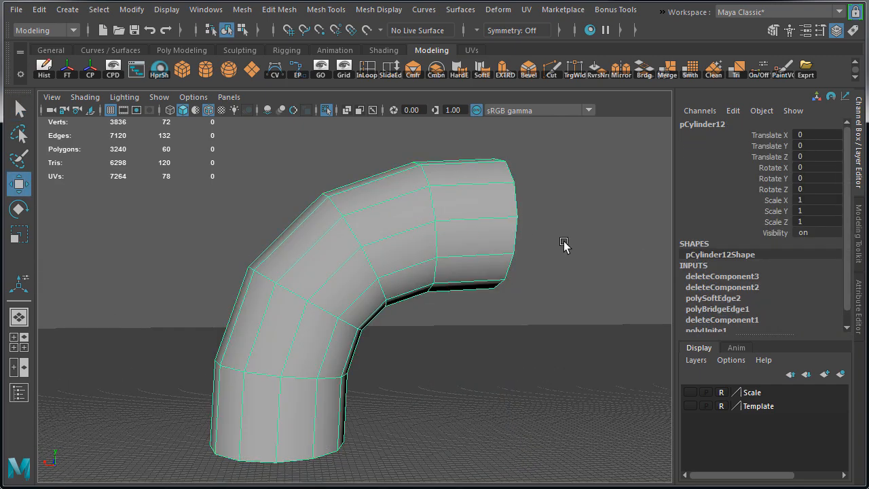
key("ctrl+1")
Step: Snap the elbow's pivot to the centre of its lower end, on the vertical pipe's cap centre
right_click_drag(614, 247, 378, 274, "alt")
left_click_drag(378, 276, 455, 291, "alt")
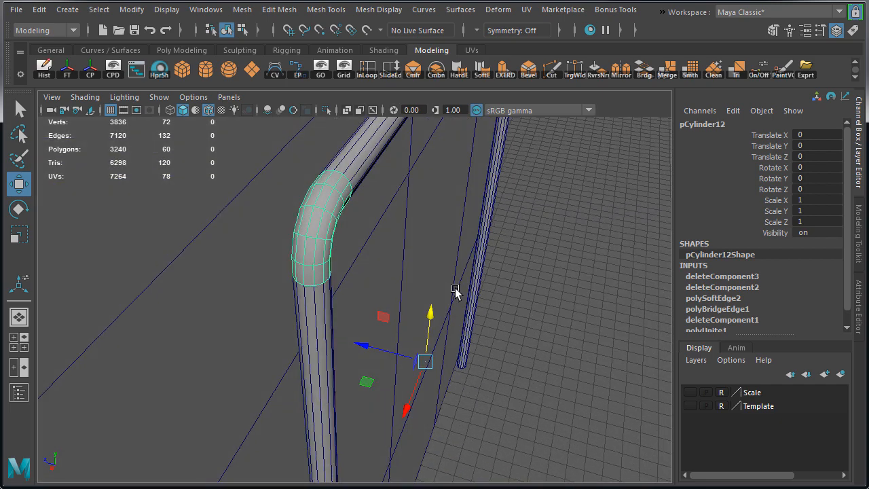
scroll(473, 287, "up", 8)
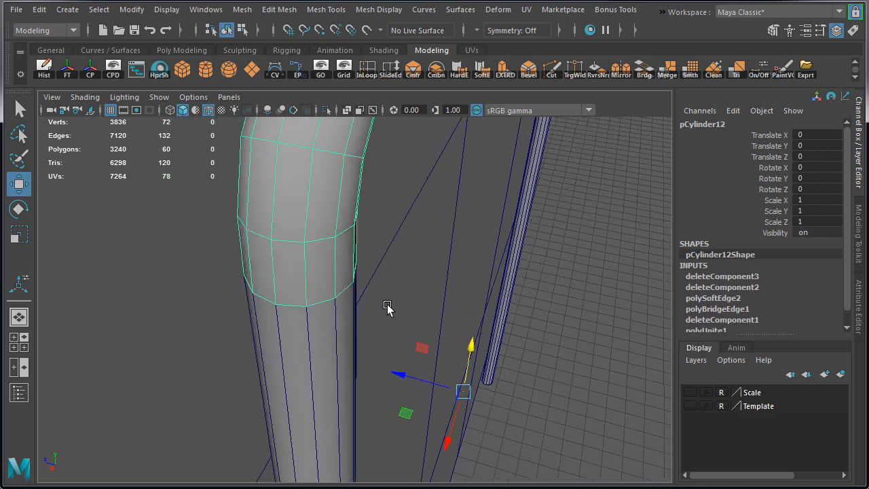
scroll(261, 291, "up", 10)
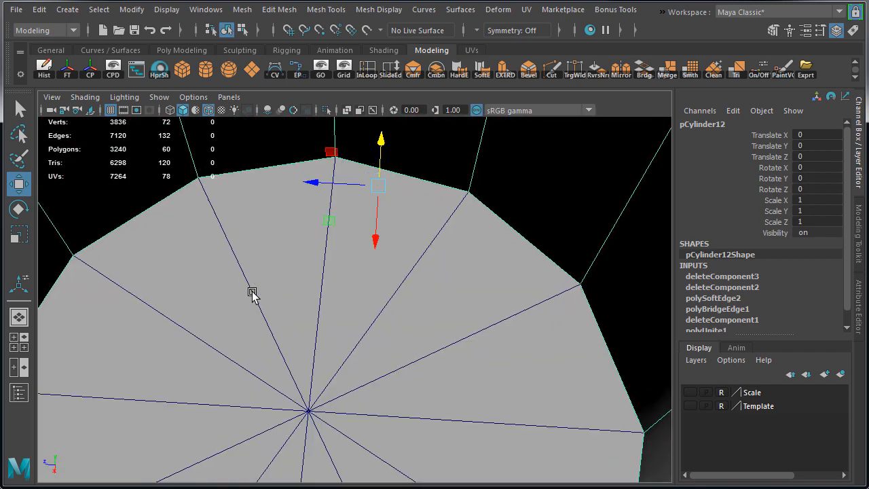
left_click_drag(252, 292, 239, 263, "alt")
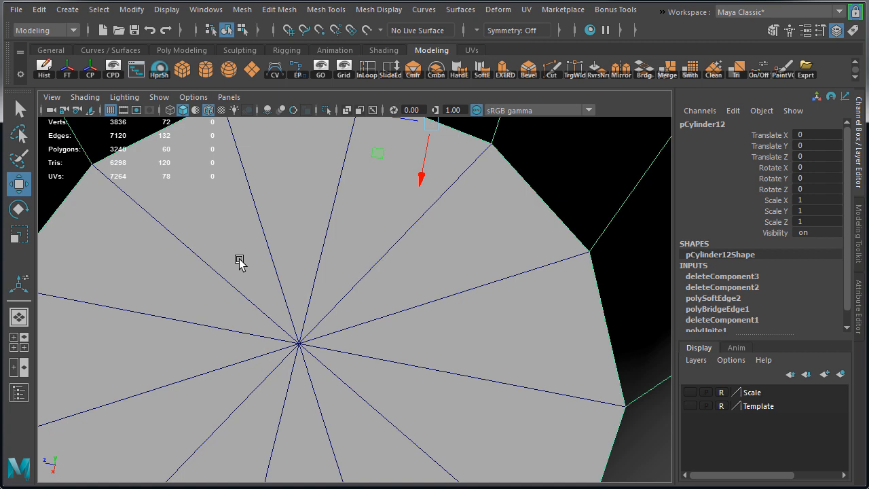
key("d")
key("c")
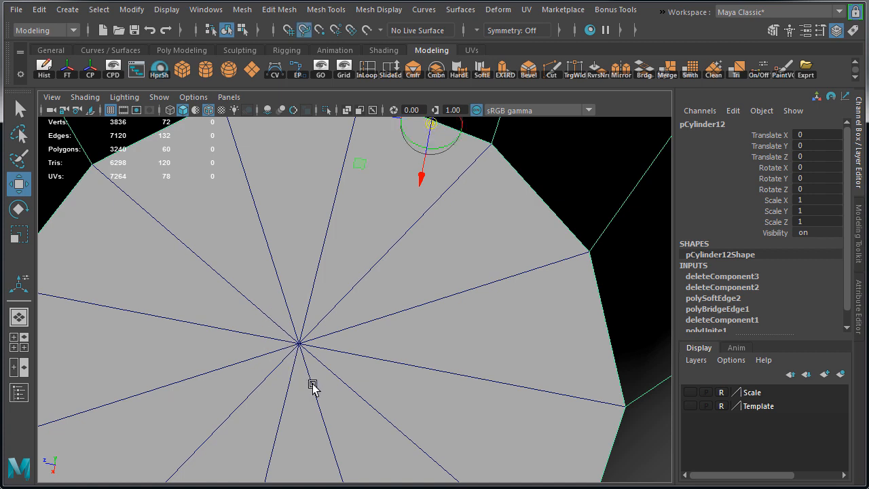
left_click_drag(312, 386, 300, 344)
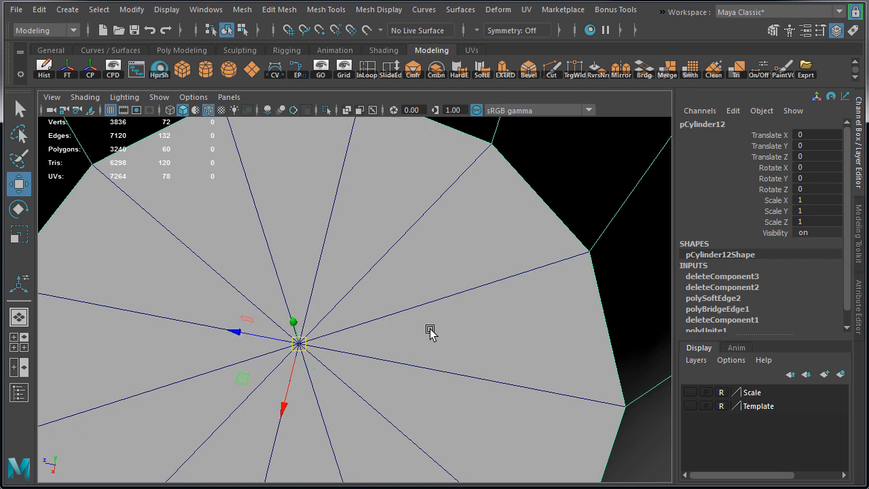
left_click_drag(430, 330, 271, 277, "alt")
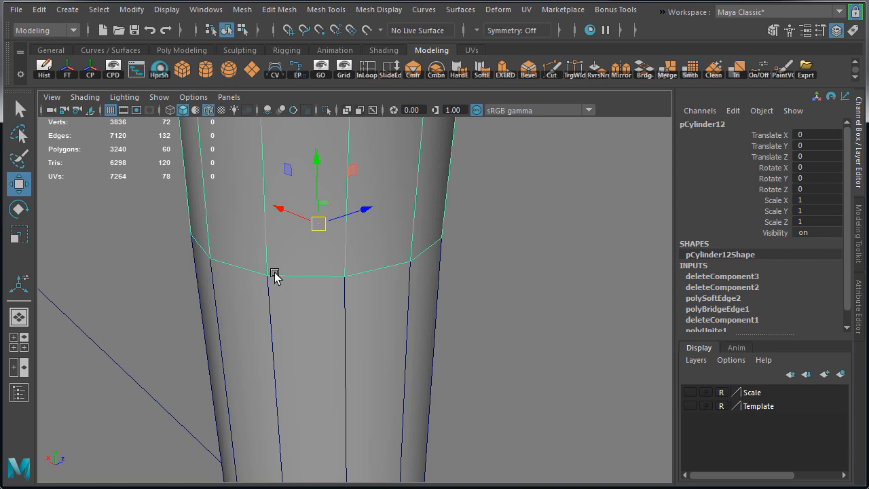
Step: Duplicate the elbow and move the copy along X to the horizontal pipe's other end, about X -199.7
scroll(277, 281, "down", 8)
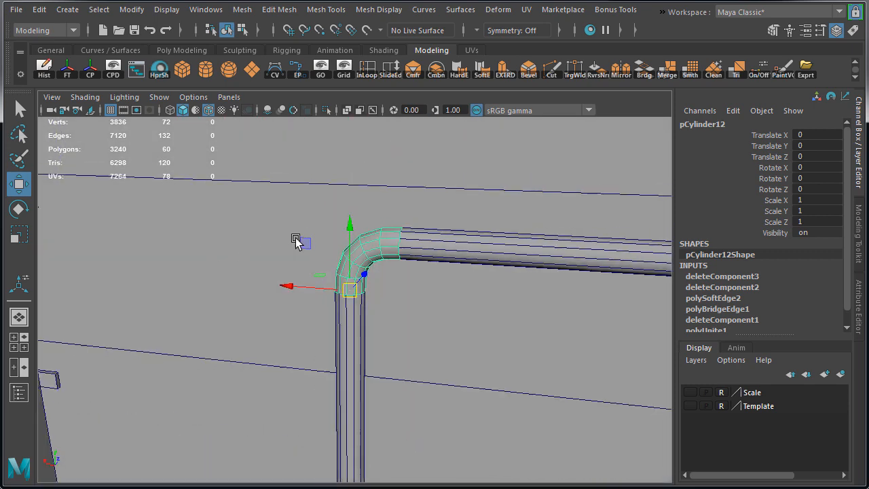
left_click_drag(296, 242, 205, 232, "alt")
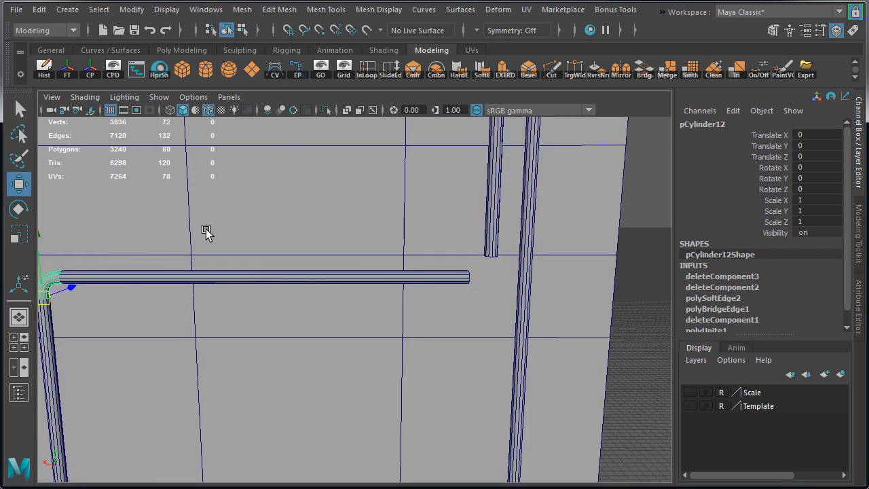
middle_click_drag(206, 232, 244, 227, "alt")
key("ctrl+d")
left_click_drag(58, 287, 478, 283)
Step: Rotate the duplicated elbow to -180 degrees around Z
key("e")
left_click_drag(469, 237, 429, 303)
left_click(825, 189)
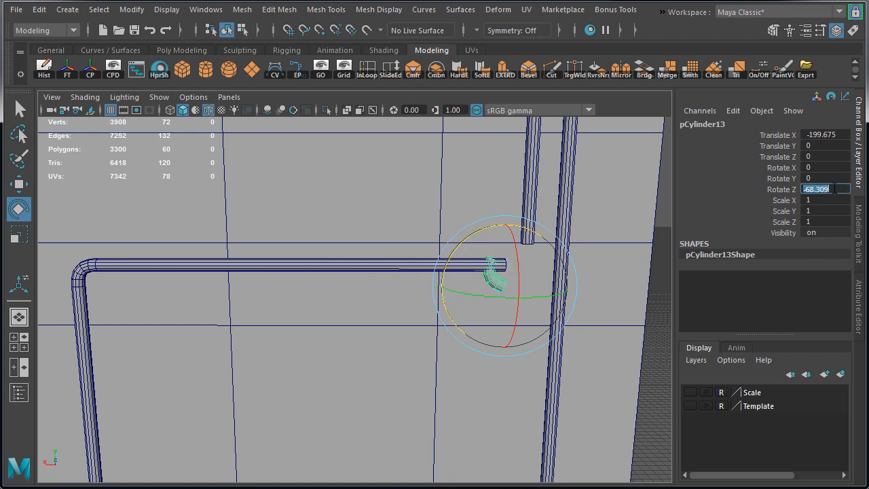
type("-180")
key("Return")
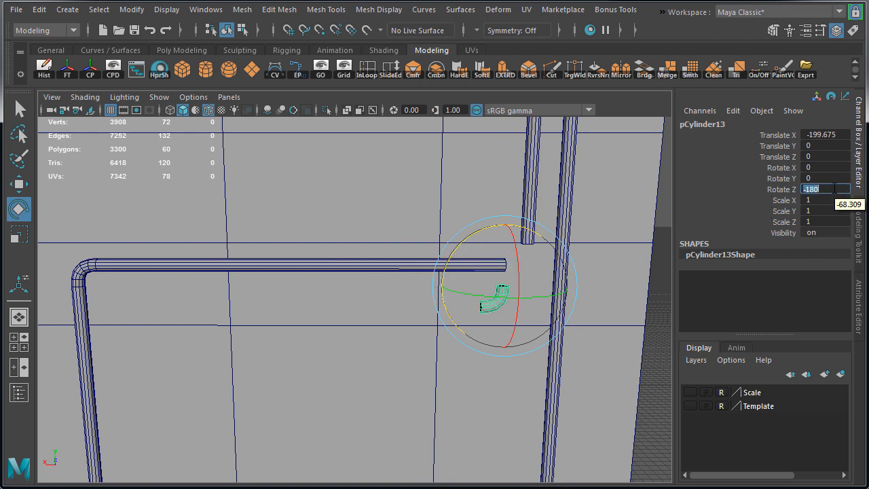
Step: In the front view, snap the rotated elbow to the grid at X -210, Y 20, and check the fit in perspective
scroll(425, 206, "up", 3)
key("w")
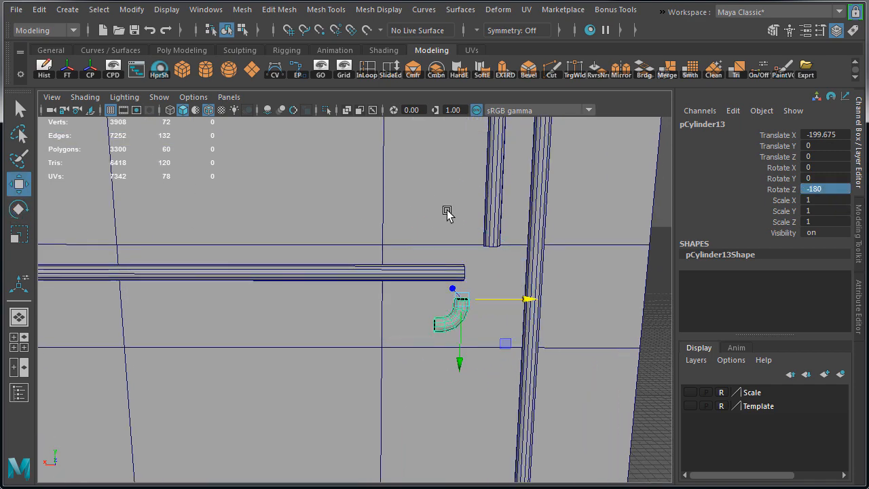
key("space")
key("space")
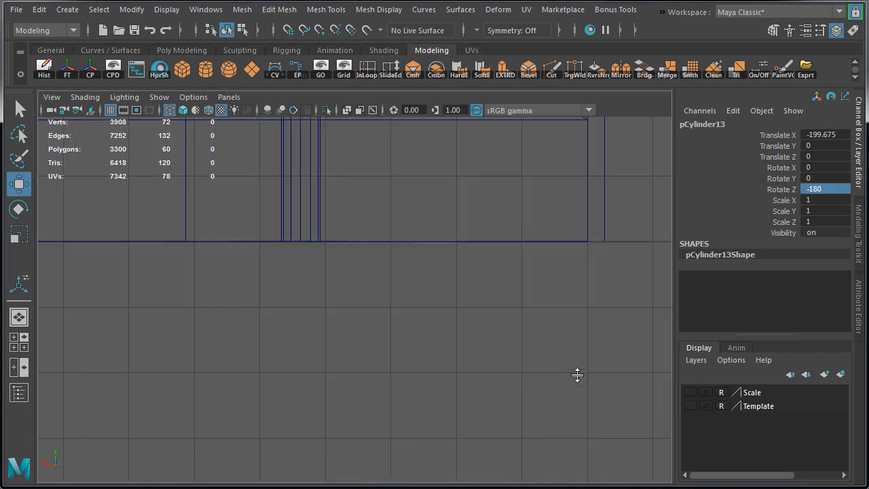
key("f")
scroll(520, 286, "down", 6)
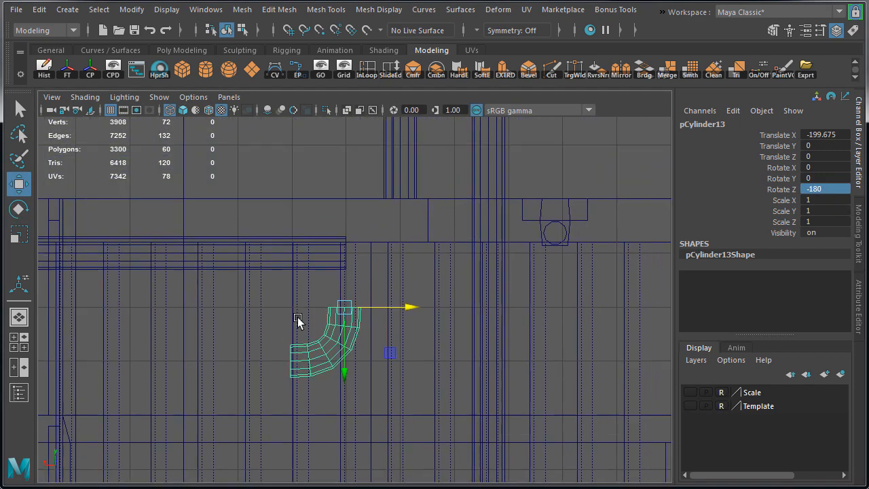
middle_click_drag(297, 317, 261, 343, "alt")
key("x")
left_click_drag(310, 334, 361, 231)
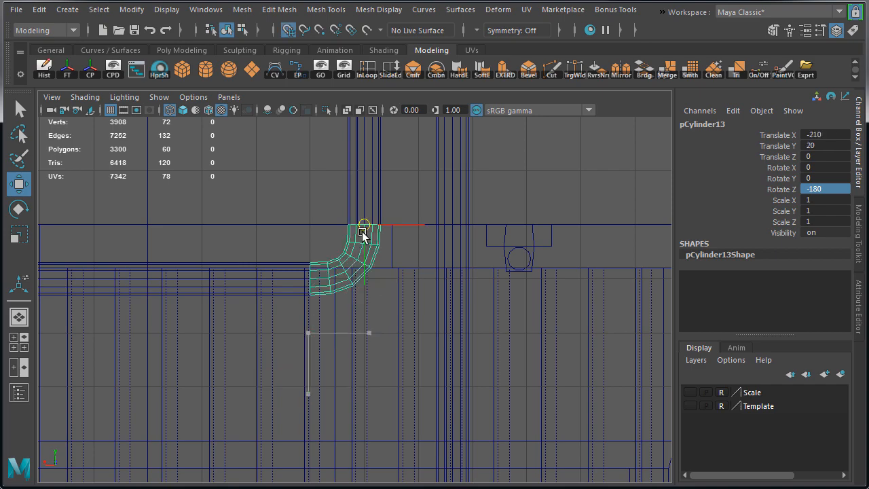
key("space")
key("space")
key("f")
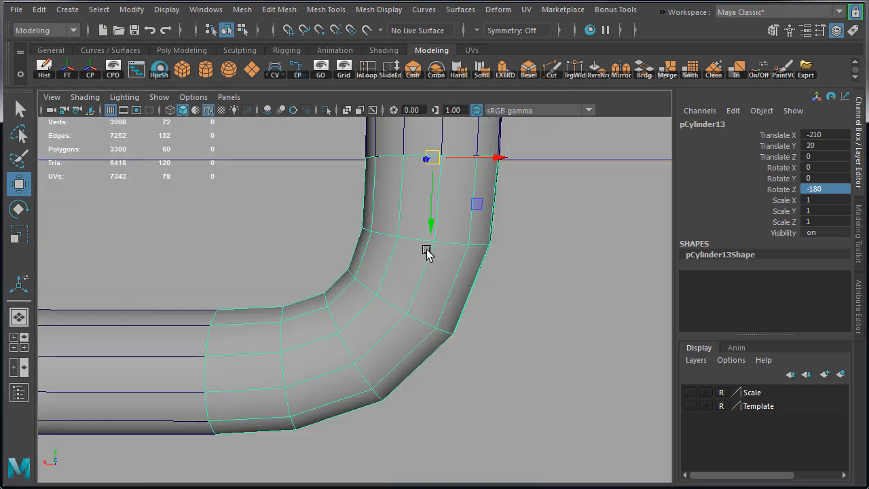
left_click_drag(426, 251, 553, 262, "alt")
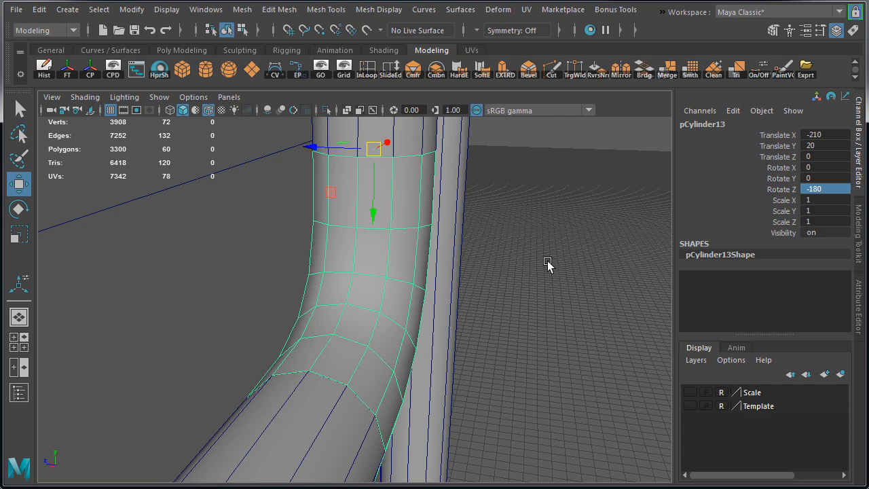
left_click(534, 265)
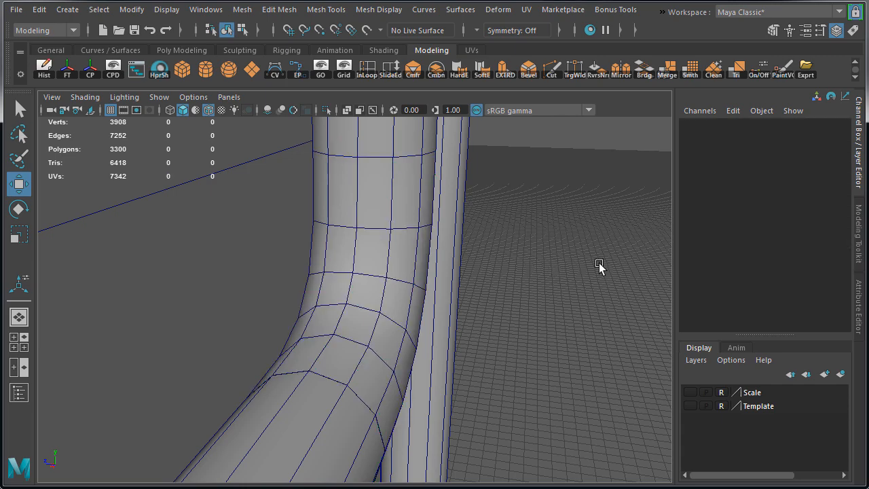
Step: Select the lower vertical, horizontal, upper vertical and corner pipes together and isolate them
left_click_drag(602, 266, 543, 249, "alt")
right_click_drag(543, 250, 340, 324, "alt")
middle_click_drag(340, 325, 382, 246, "alt")
left_click(258, 323)
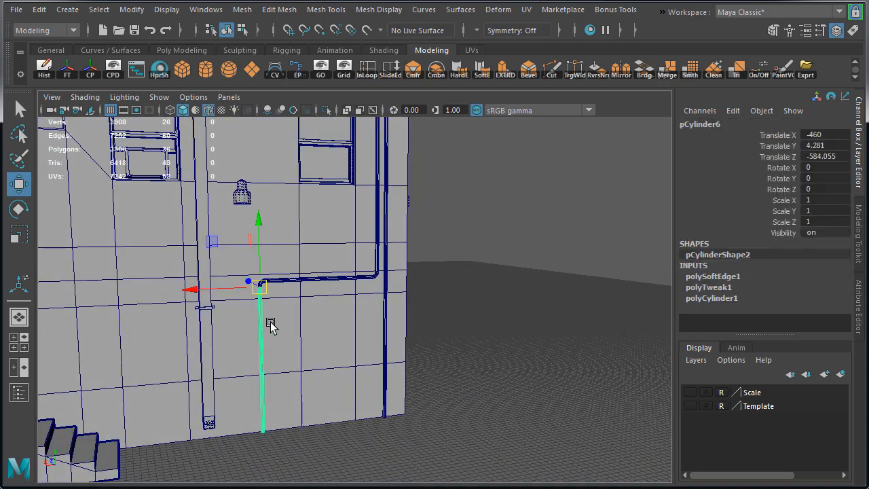
left_click(320, 277, "shift")
left_click(383, 183, "shift")
left_click(385, 183, "shift")
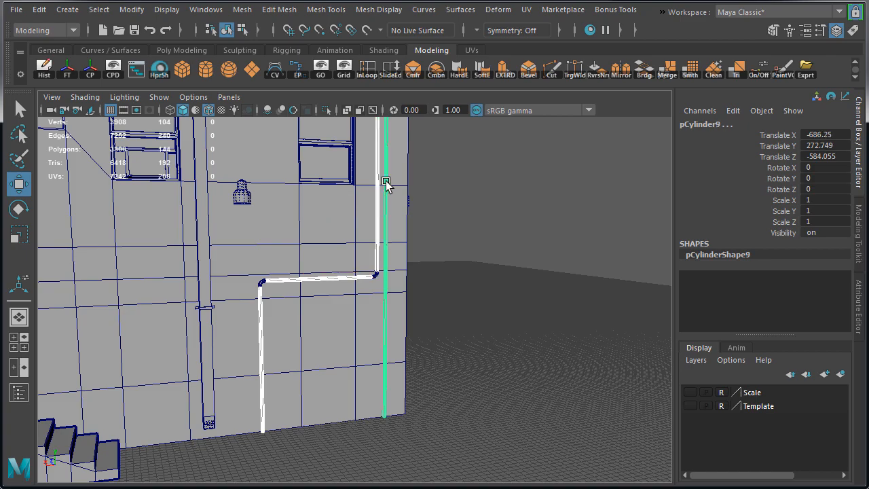
key("ctrl+1")
left_click(165, 295)
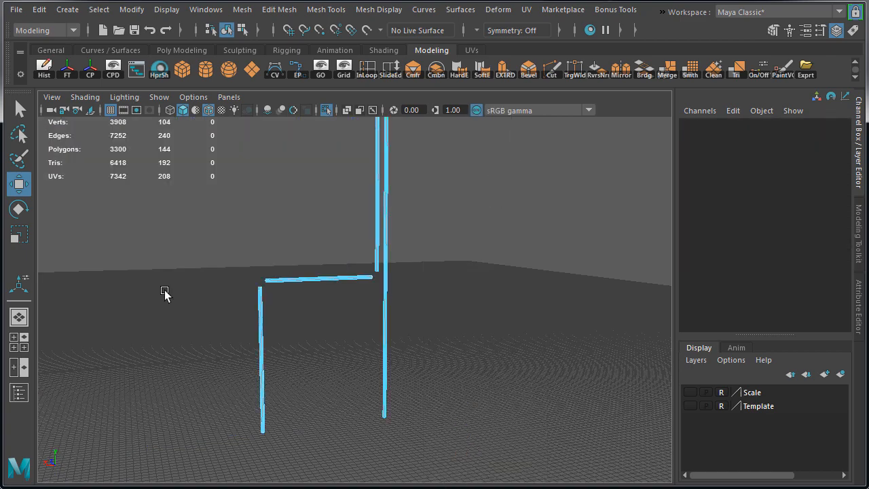
Step: Select only the bottom caps of the lower vertical pipe and the corner pipe and delete them
right_click_drag(165, 294, 275, 358, "alt")
left_click_drag(203, 367, 537, 464)
key("shift+comma")
key("Delete")
Step: Delete the hidden pipe caps on both sides of the two elbow joints, keeping the side faces
left_click_drag(404, 318, 289, 353, "alt")
right_click_drag(289, 353, 319, 383, "alt")
middle_click_drag(319, 384, 275, 261, "alt")
left_click_drag(246, 258, 373, 350)
left_click_drag(414, 219, 470, 314, "ctrl")
left_click_drag(288, 370, 293, 272, "ctrl")
key("Delete")
left_click_drag(267, 218, 324, 302)
left_click_drag(265, 168, 339, 201, "ctrl")
key("Delete")
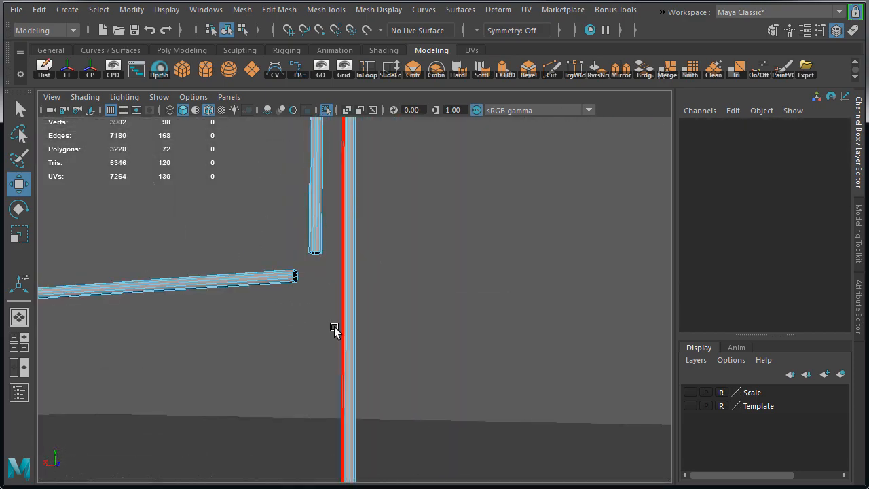
Step: Inspect the tops of the two tall pipes, return to object selection, and exit isolation
left_click_drag(333, 330, 402, 358, "alt")
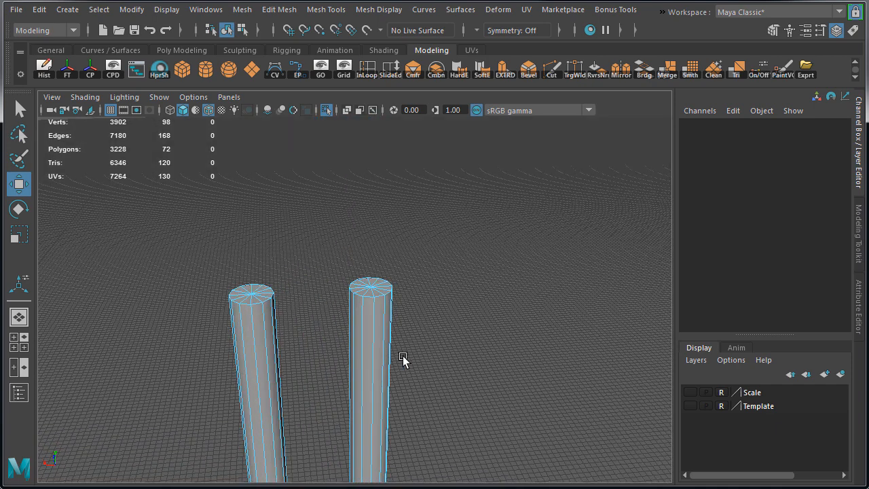
right_click_drag(361, 305, 435, 259)
left_click(440, 259)
left_click(332, 250)
right_click_drag(259, 283, 224, 378)
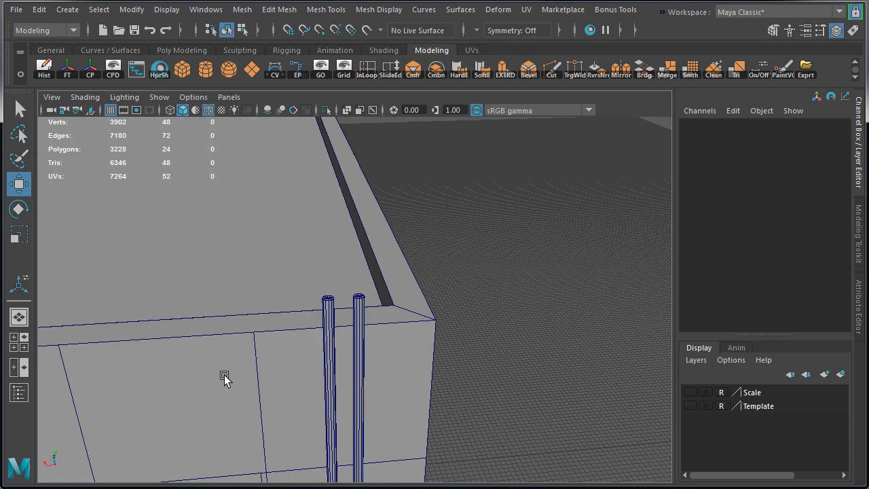
left_click_drag(224, 377, 310, 305, "alt")
middle_click_drag(309, 305, 328, 179, "alt")
right_click(439, 262)
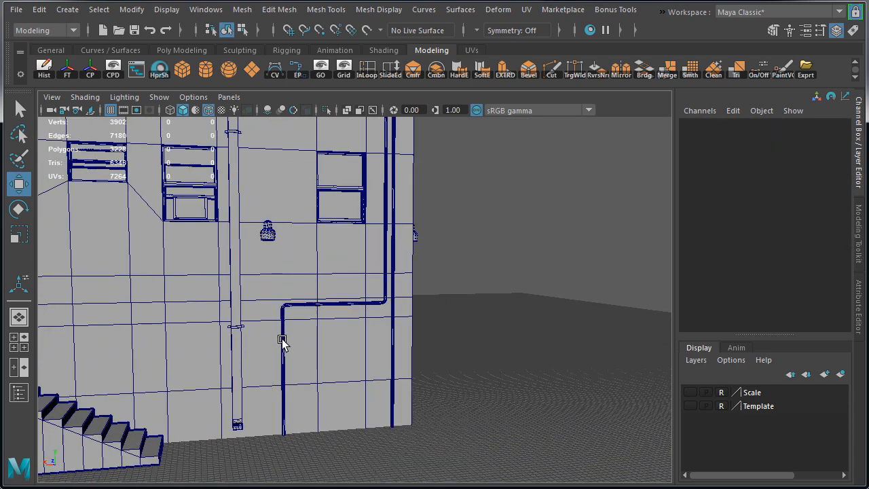
Step: Duplicate the lower vertical pipe beneath the elbow and isolate the copy
left_click(283, 346)
key("f")
middle_click_drag(339, 273, 349, 370, "alt")
right_click_drag(263, 310, 423, 172, "alt")
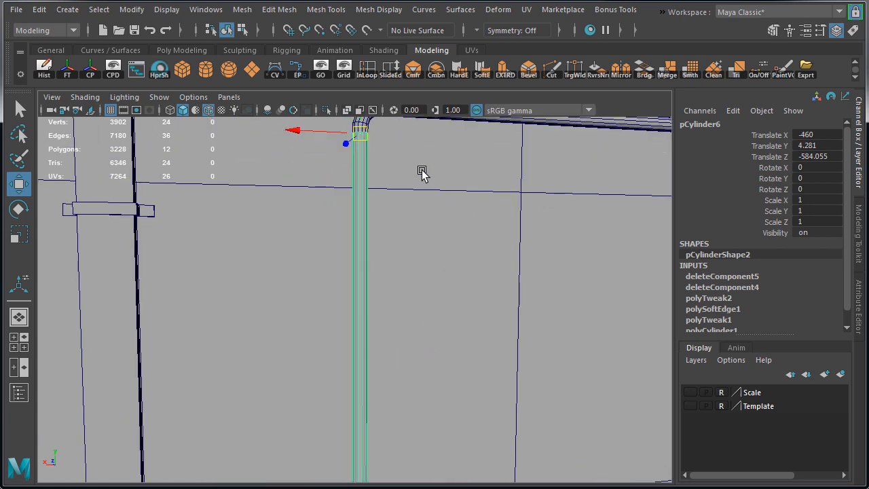
middle_click_drag(339, 173, 326, 287, "alt")
left_click_drag(326, 288, 343, 332, "alt")
right_click_drag(343, 332, 432, 303, "alt")
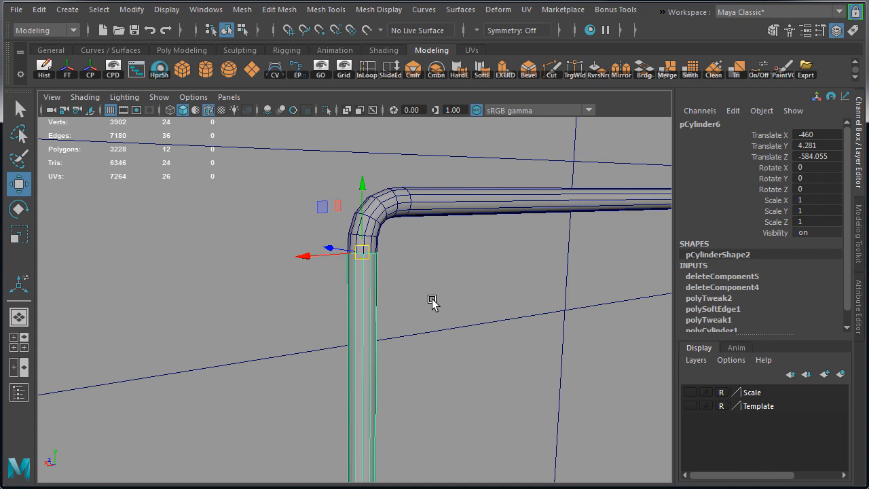
key("ctrl+d")
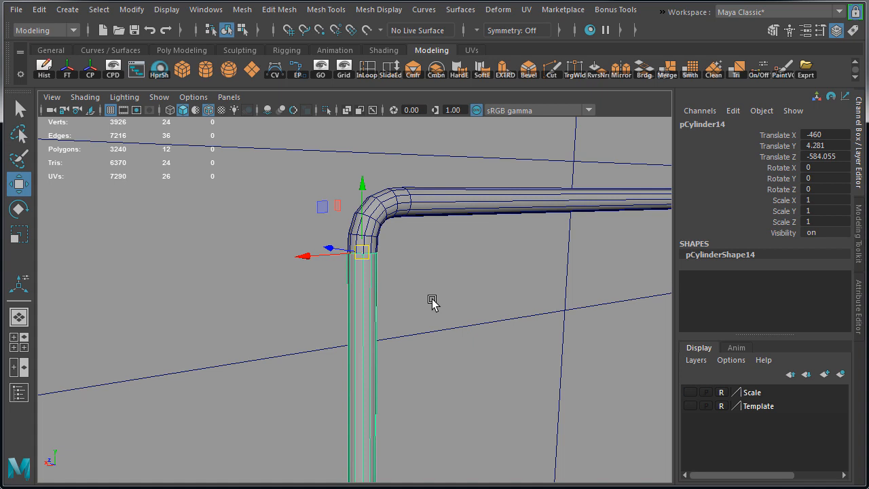
key("ctrl+1")
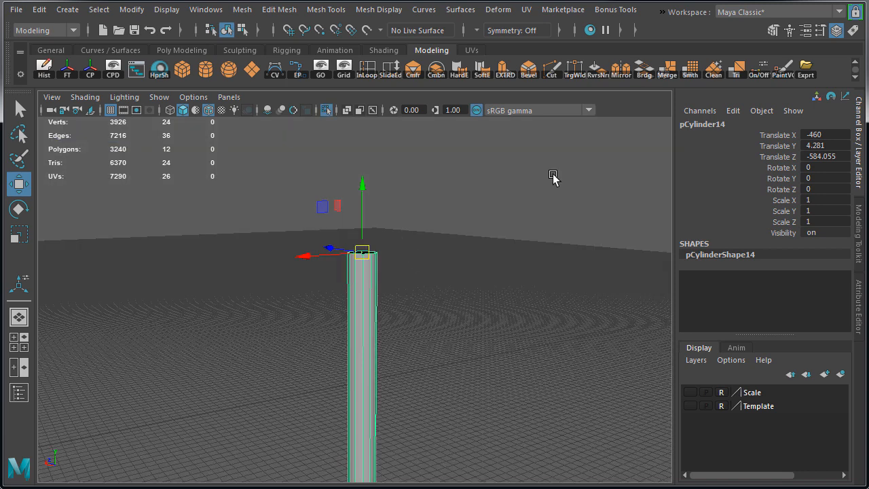
Step: Reset the Insert Edge Loop tool and add one loop just below the copied pipe's top
double_click(367, 69)
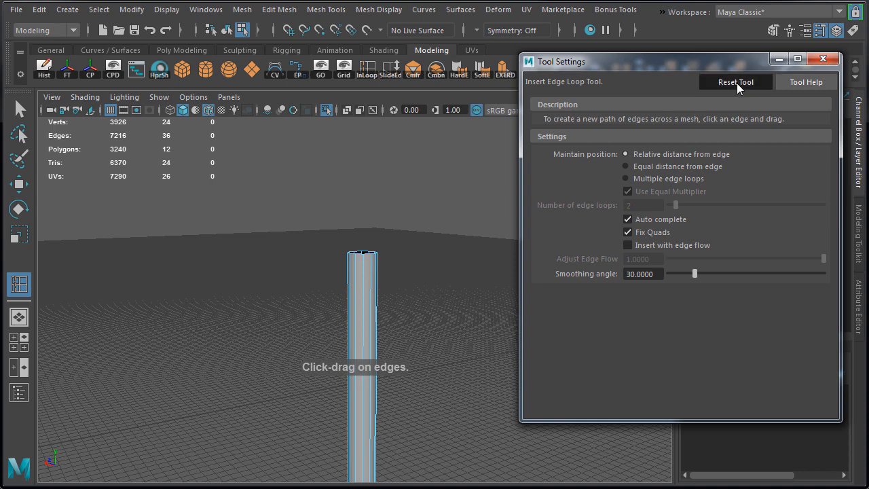
left_click(823, 59)
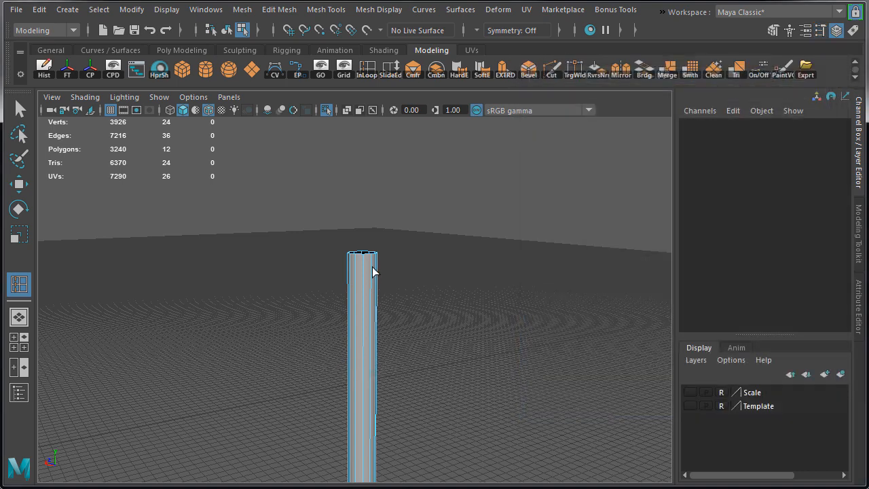
left_click(372, 270)
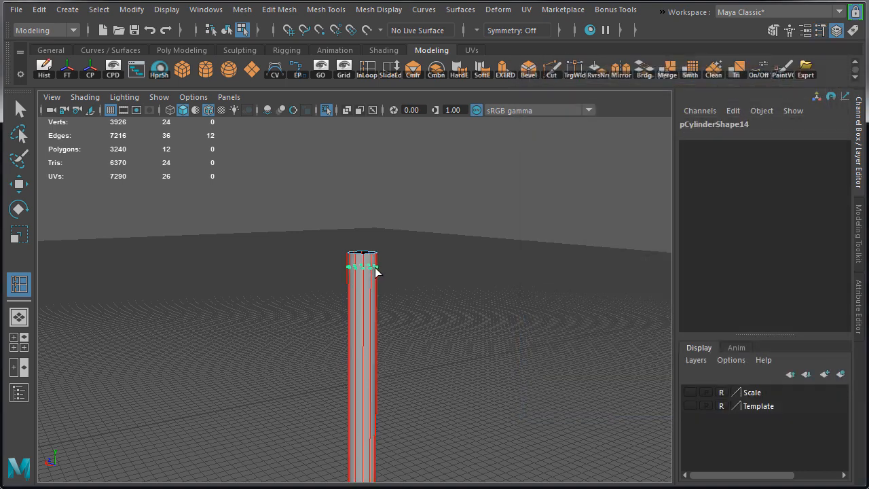
key("w")
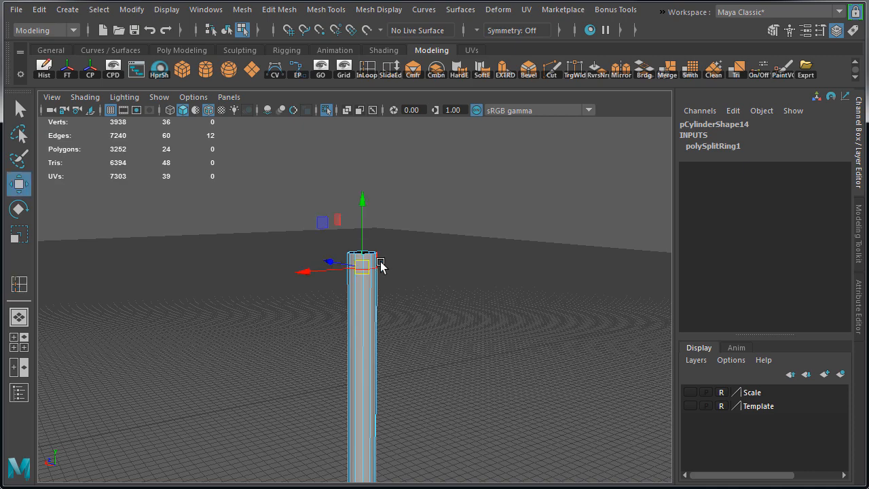
Step: Extrude the ring of faces above the new loop with a thickness of 0.5 to form a collar
right_click_drag(388, 258, 389, 295)
left_click_drag(338, 269, 427, 293, "alt")
key("f")
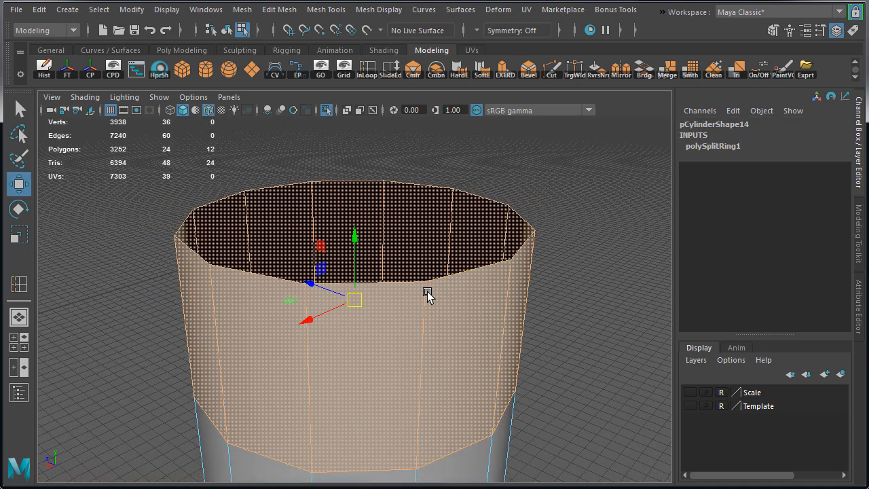
key("ctrl+e")
left_click(234, 191)
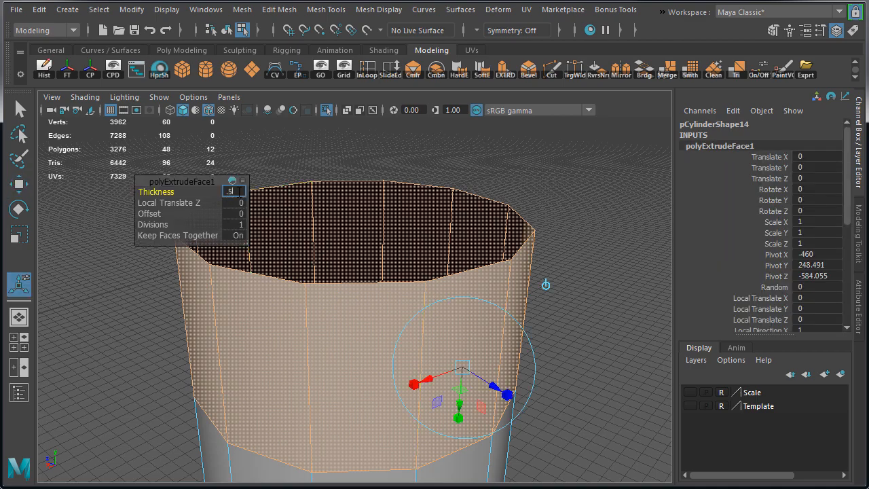
key("Return")
Step: Delete the copied pipe's faces below the collar, keeping only the clamp ring, and exit isolation
right_click_drag(384, 206, 268, 325, "alt")
left_click_drag(268, 326, 271, 273, "alt")
key("w")
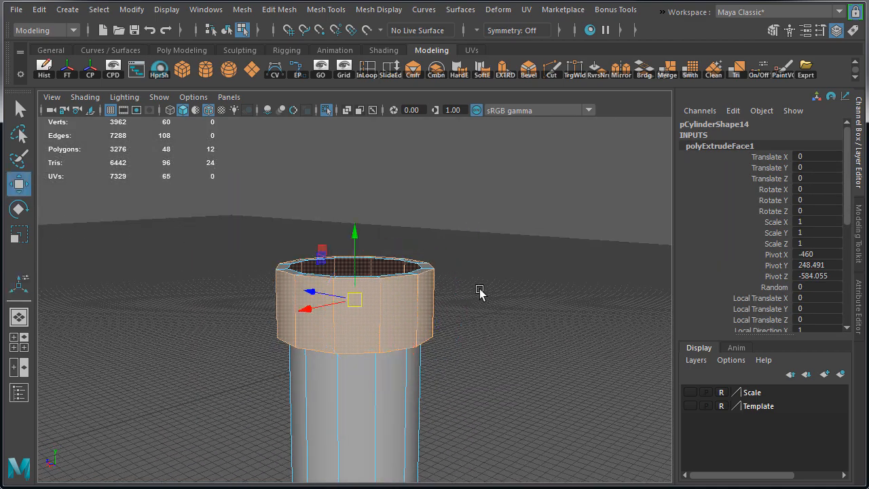
right_click_drag(480, 292, 190, 299, "alt")
left_click_drag(264, 314, 407, 482)
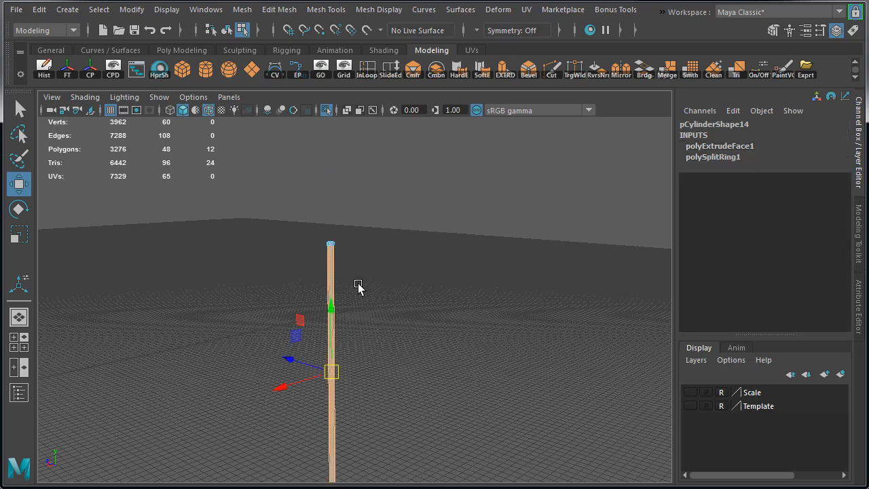
key("Delete")
scroll(368, 275, "up", 8)
left_click_drag(368, 276, 288, 297, "alt")
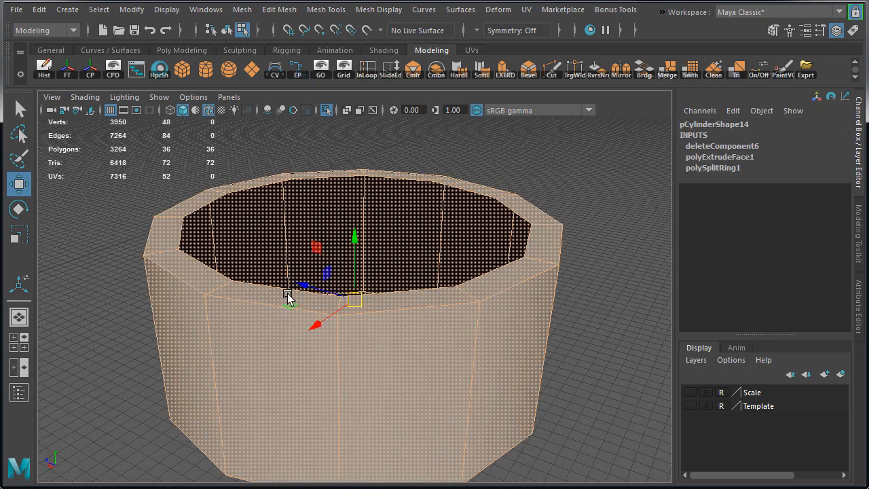
right_click_drag(288, 294, 177, 337, "alt")
left_click_drag(177, 337, 238, 345, "alt")
key("ctrl+1")
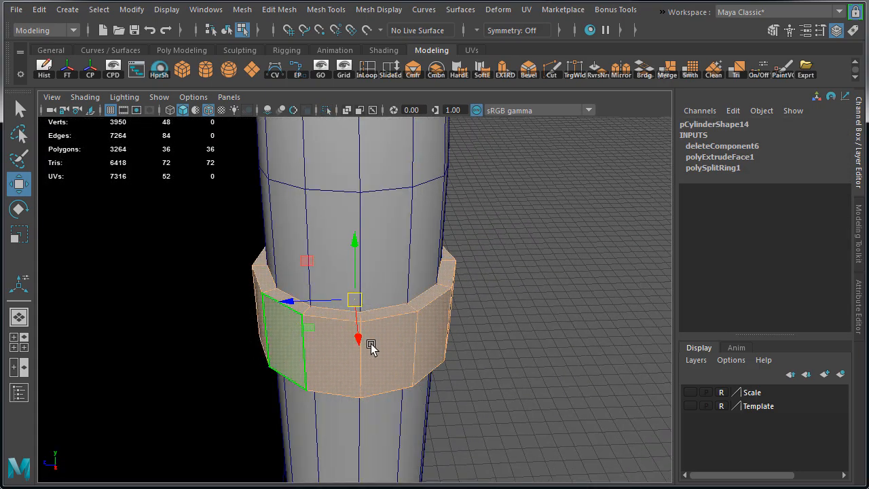
Step: Select the clamp ring's outer faces on the wall-facing half and extrude them slightly toward the wall along Z
left_click_drag(371, 346, 306, 369, "alt")
left_click(306, 368)
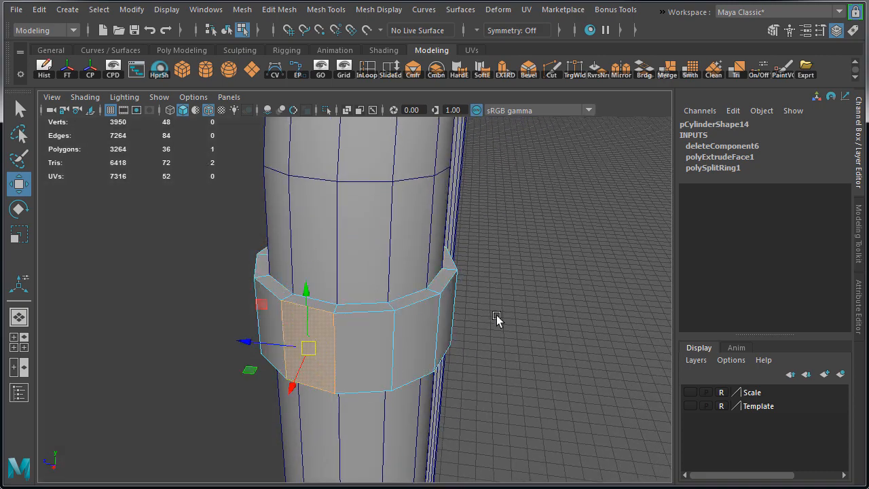
left_click_drag(496, 319, 244, 310, "alt")
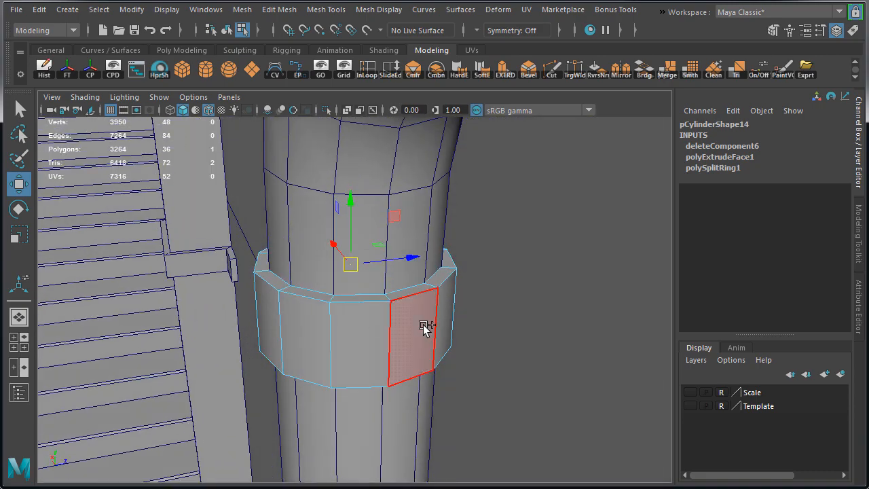
left_click(424, 327, "shift")
left_click_drag(300, 333, 584, 332, "alt")
left_click(400, 337)
left_click(297, 328)
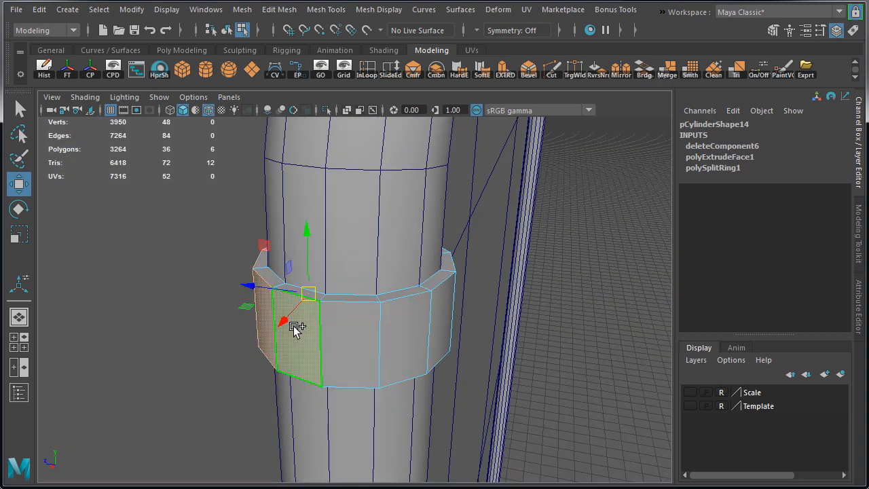
mouse_move(428, 335)
left_mouse_down("alt")
mouse_move(200, 338)
mouse_move(431, 343)
left_mouse_up("alt")
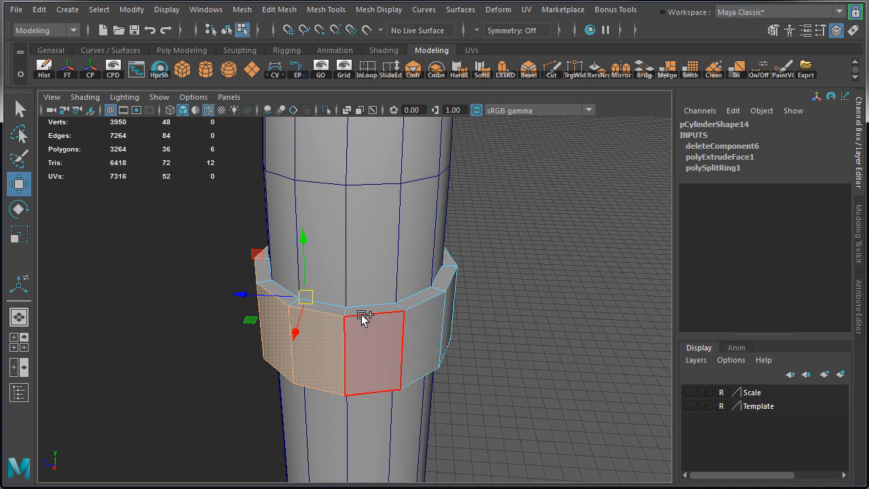
key("ctrl+e")
left_click_drag(271, 300, 266, 294)
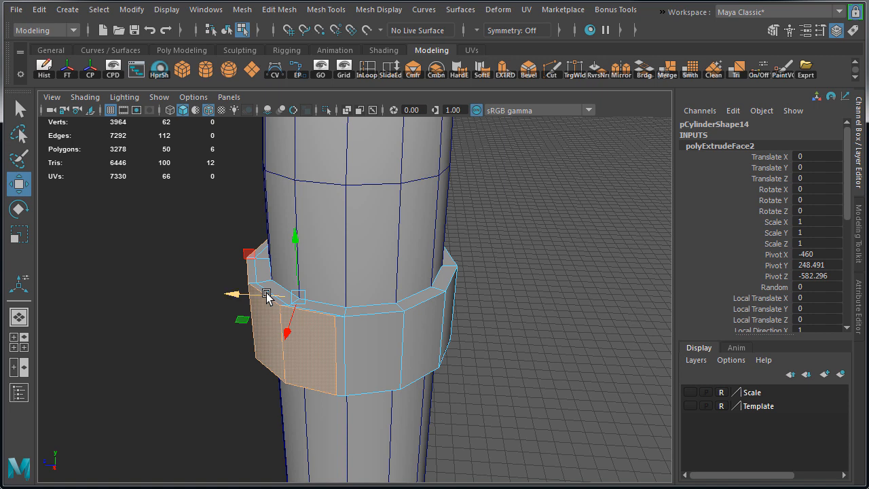
Step: Pull the extrusion's outer vertical edges on both sides toward the wall to flatten the back of the clamp
right_click_drag(323, 281, 331, 259)
left_click_drag(331, 264, 117, 290, "alt")
left_click(248, 300)
left_click(255, 329)
left_click_drag(452, 298, 529, 327, "alt")
left_click(461, 300)
left_click(429, 324)
left_click_drag(291, 326, 572, 337, "alt")
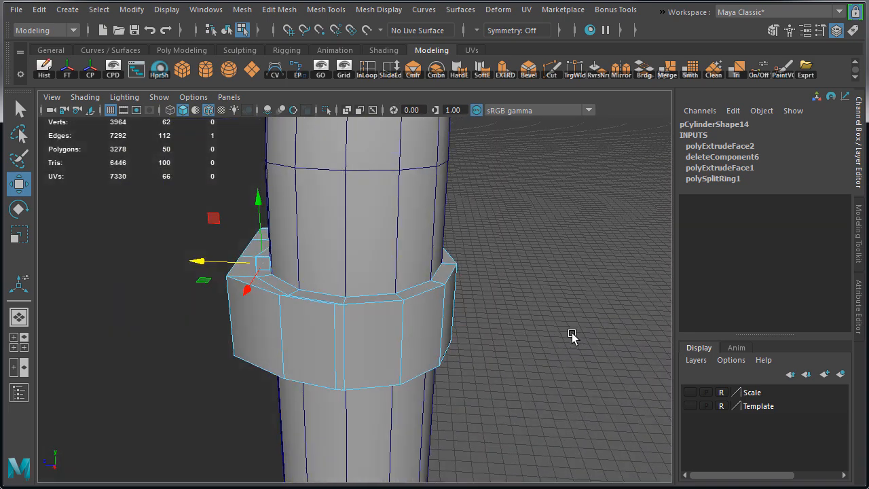
Step: Move the clamp's adjoining vertical side edges toward the wall along Z with grid snapping on both sides
left_click(280, 353)
left_click_drag(219, 336, 156, 334)
left_click(334, 346)
key("x")
left_click_drag(280, 344, 216, 342)
left_click_drag(455, 329, 172, 319, "alt")
left_click(440, 334)
key("x")
left_click_drag(460, 327, 505, 318)
Step: Change the grid line spacing and snap one side's front vertical edge away from the wall along Z
left_click_drag(305, 320, 396, 322, "alt")
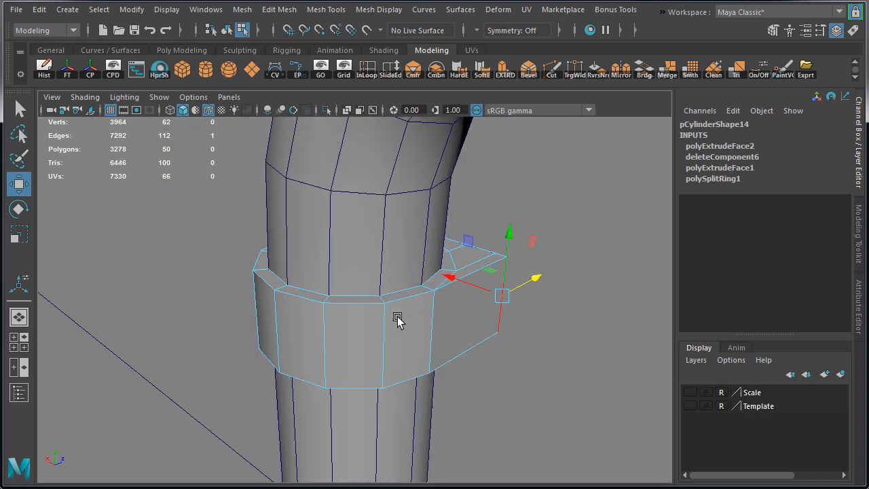
key("x")
left_click_drag(520, 285, 501, 319)
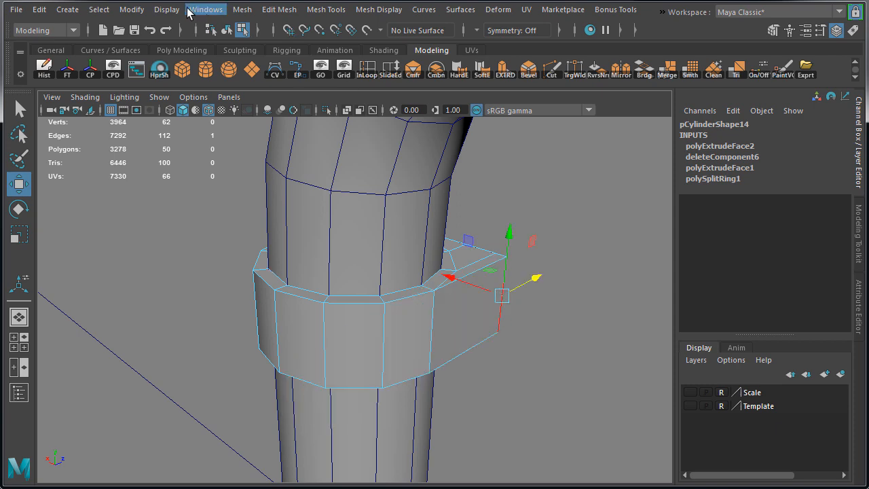
left_click(166, 10)
left_click(401, 43)
key("Tab")
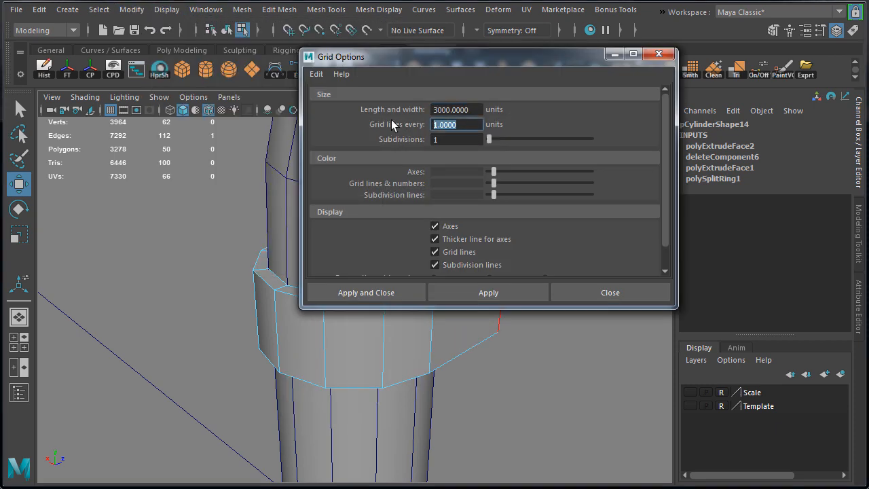
left_click(398, 291)
key("x")
left_click_drag(514, 306, 496, 305)
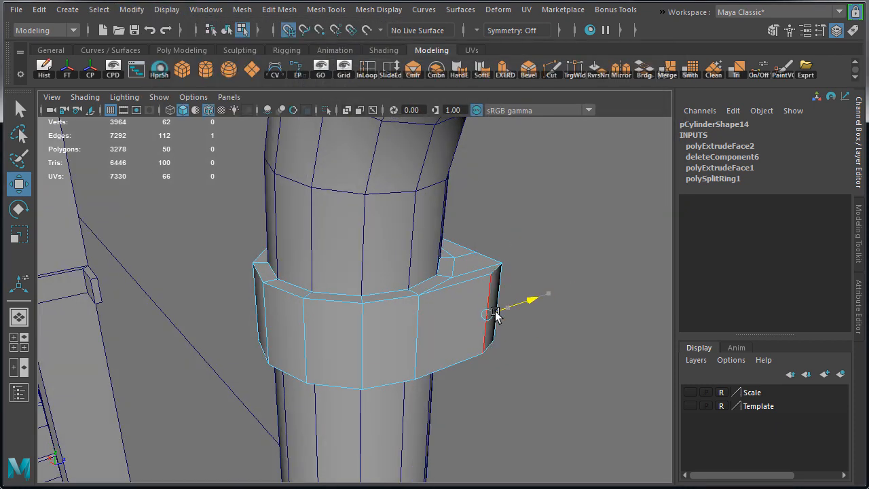
Step: Snap the matching vertical edge on the clamp's opposite side away from the wall to the new grid spacing
left_click_drag(306, 310, 234, 329, "alt")
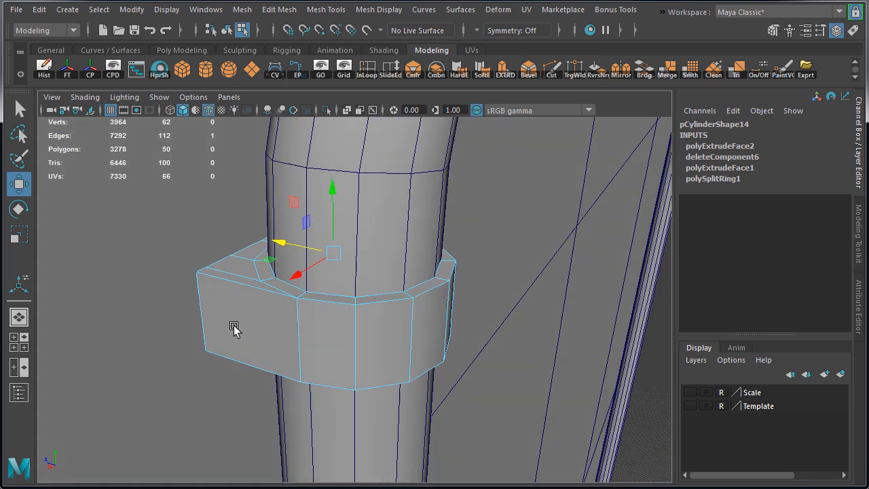
left_click(201, 313)
key("x")
left_click_drag(182, 311, 244, 310)
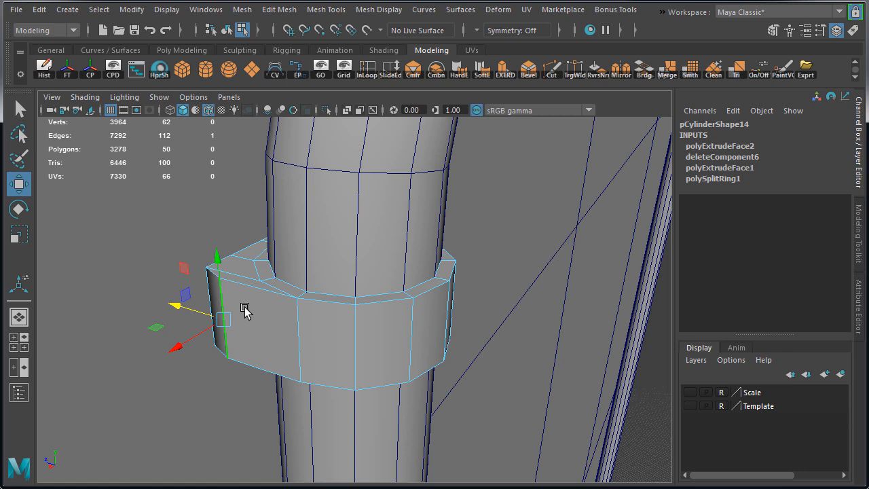
Step: Extrude the narrow side face on each side of the clamp outward along the wall to form two mounting flanges
right_click_drag(245, 308, 244, 338)
left_click(217, 311)
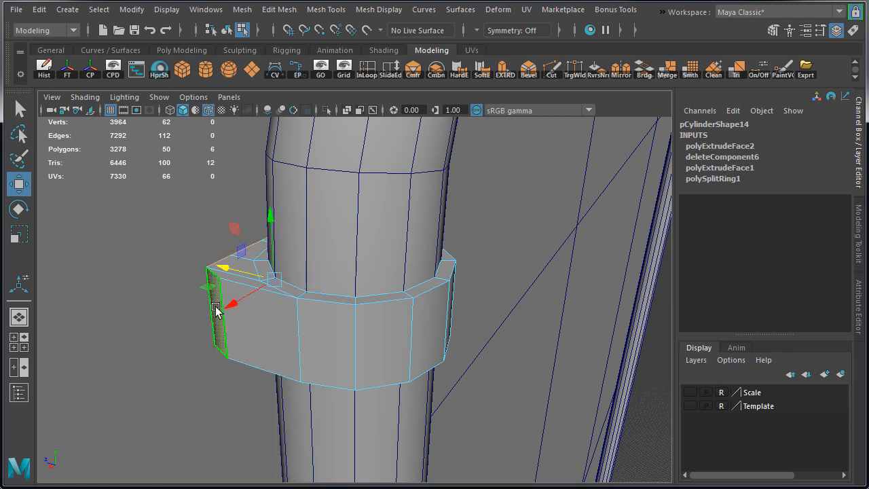
mouse_move(365, 336)
left_mouse_down("alt")
mouse_move(272, 321)
mouse_move(374, 324)
left_mouse_up("alt")
key("ctrl+e")
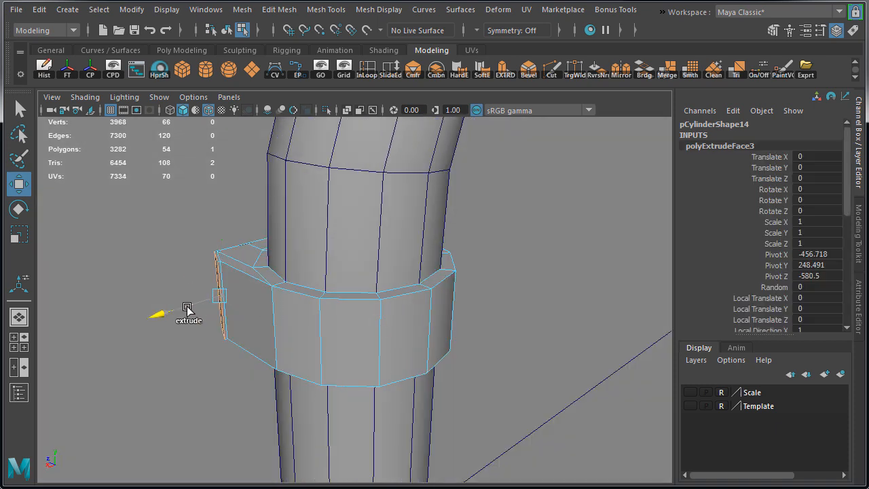
left_click_drag(341, 301, 545, 307, "alt")
left_click(489, 299)
key("ctrl+e")
right_click_drag(545, 306, 543, 295)
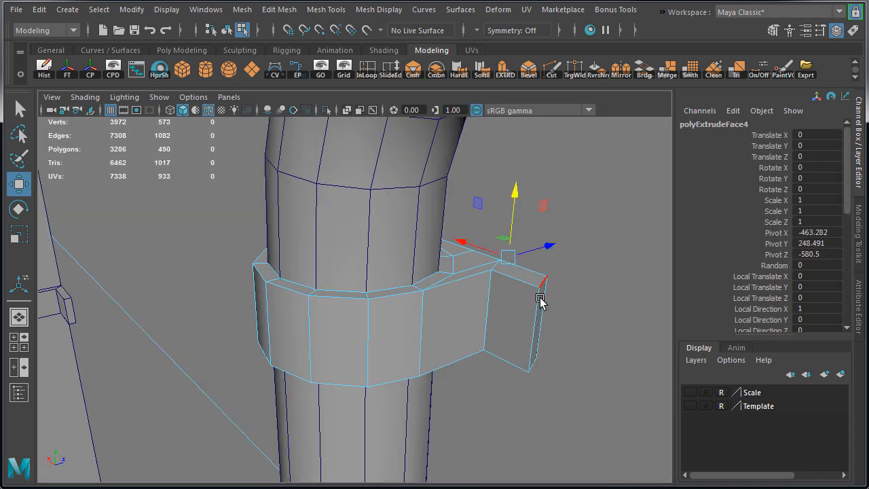
left_click(535, 314)
left_click_drag(516, 327, 155, 349)
left_click(535, 327)
left_click(161, 308)
right_click_drag(262, 281, 321, 265)
Step: Select the end vertices of both mounting flanges in the top view and scale them together along X
key("space")
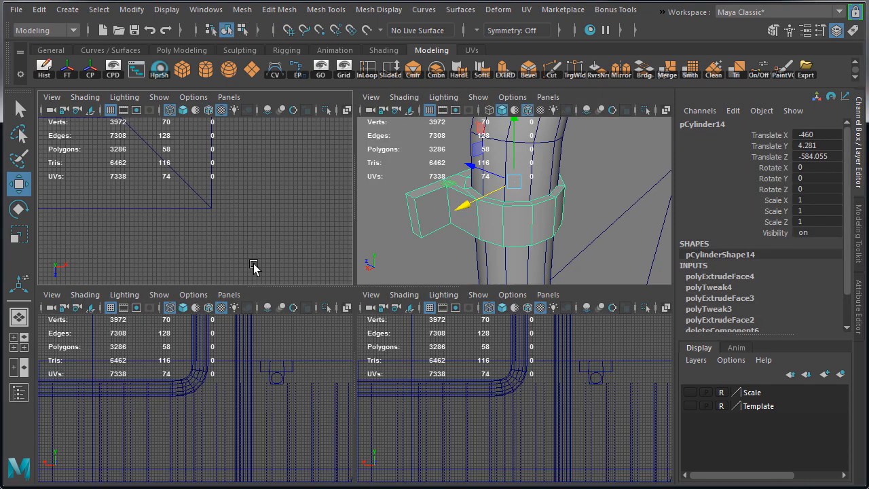
key("space")
key("f")
middle_click_drag(446, 320, 456, 167, "alt")
right_click_drag(509, 297, 254, 281, "alt")
right_click_drag(255, 282, 204, 284)
left_click_drag(211, 285, 239, 323)
left_click_drag(518, 326, 477, 273, "shift")
key("space")
left_click_drag(472, 246, 419, 230, "alt")
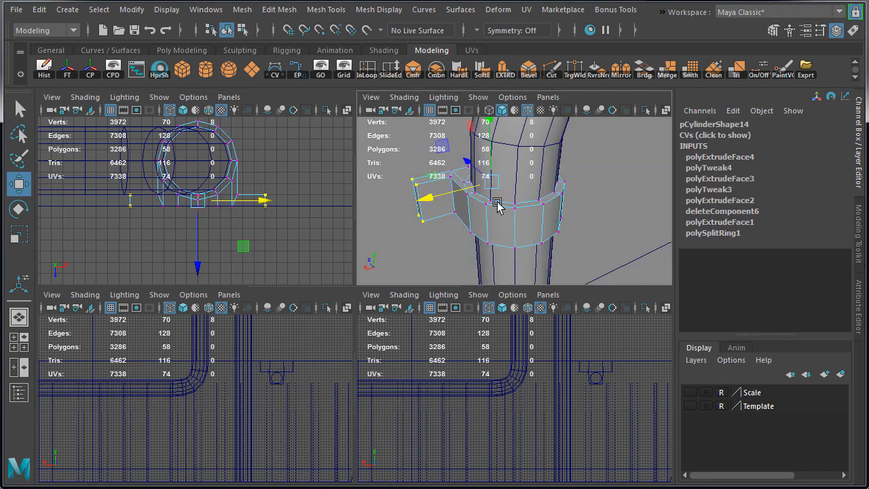
key("r")
left_click_drag(434, 198, 427, 202)
right_click_drag(533, 219, 165, 248)
key("space")
key("w")
left_click(644, 278)
left_click_drag(645, 277, 414, 284, "alt")
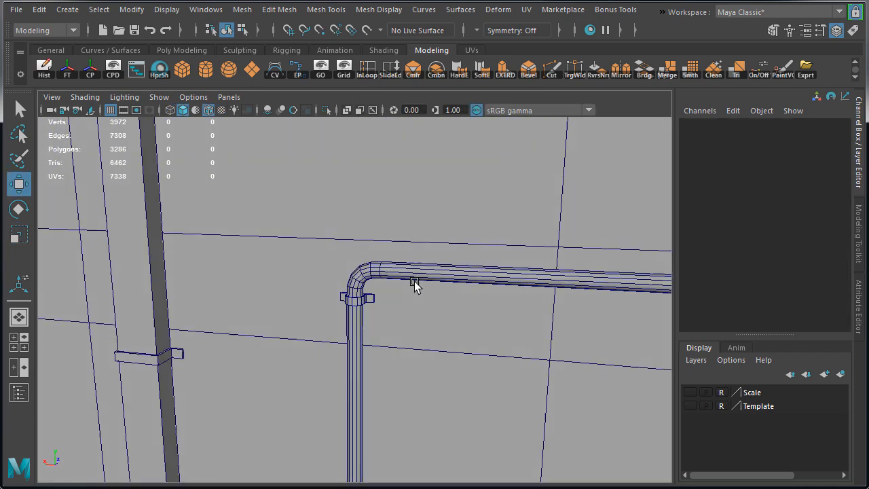
Step: Hide the wireframe overlay and examine the shading of the finished bracket around the pipe
left_click(208, 110)
right_click_drag(441, 286, 500, 301, "alt")
left_click_drag(500, 301, 569, 323, "alt")
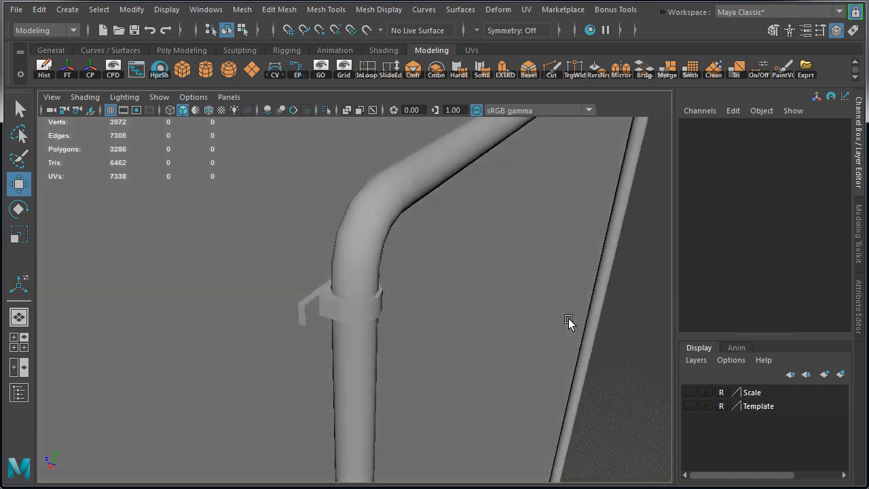
scroll(349, 340, "up", 5)
Step: Adjust the edge shading of the clamp's matching vertical edges on both sides and restore the wireframe overlay
left_click(348, 340)
right_click_drag(340, 281, 334, 246)
left_click(382, 331)
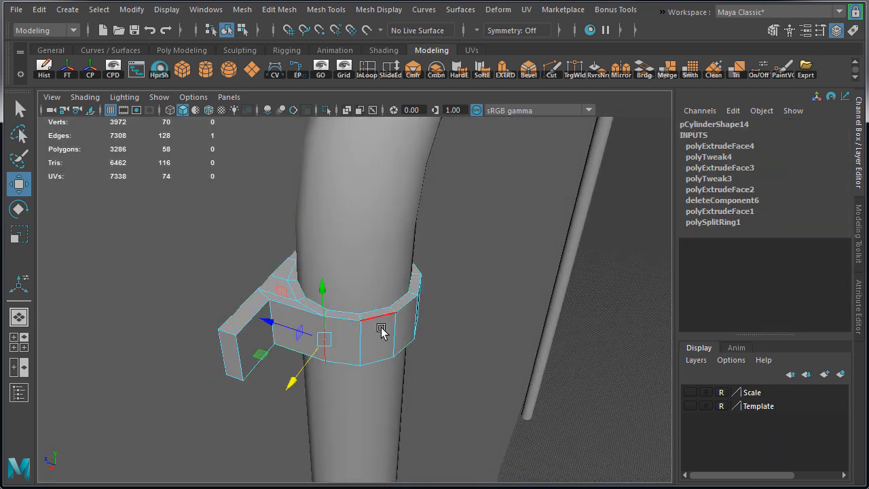
left_click_drag(381, 331, 258, 308, "alt")
left_click(413, 322, "shift")
right_click_drag(444, 296, 539, 303, "shift")
double_click(539, 303)
mouse_move(451, 322)
left_mouse_down("alt")
mouse_move(601, 320)
mouse_move(409, 335)
mouse_move(500, 314)
left_mouse_up("alt")
scroll(526, 287, "down", 1)
key("alt+5")
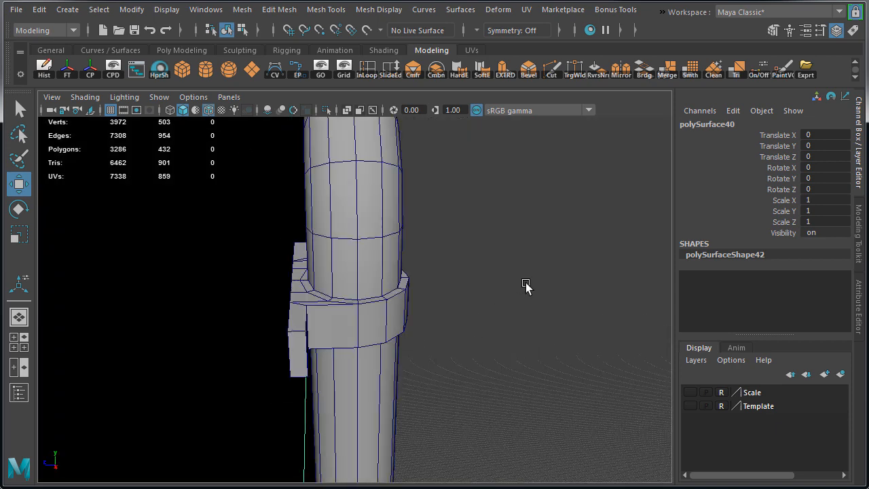
Step: Select the side wall's pipe sections, elbows and clamp together, delete their history and freeze their transformations
left_click_drag(526, 287, 156, 305, "alt")
left_click(397, 291)
scroll(432, 305, "up", 3)
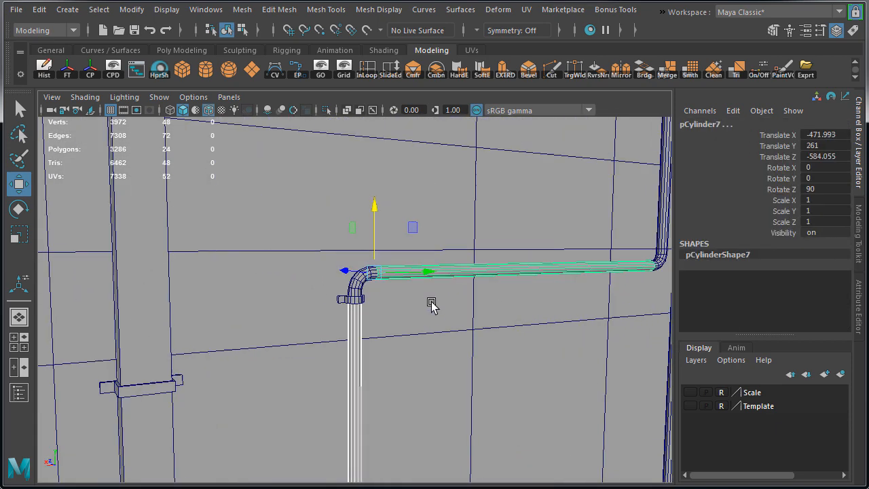
left_click(358, 287, "shift")
left_click_drag(367, 280, 387, 353, "alt")
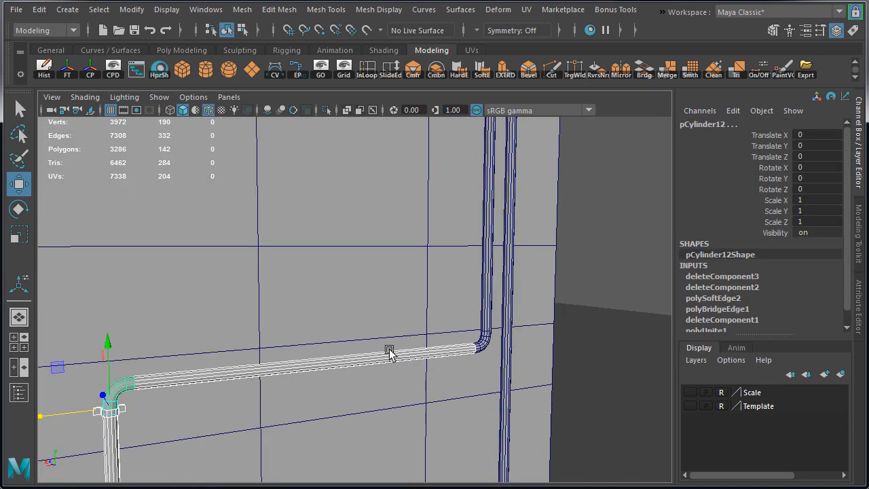
left_click(490, 349, "shift")
left_click_drag(489, 287, 327, 253, "alt")
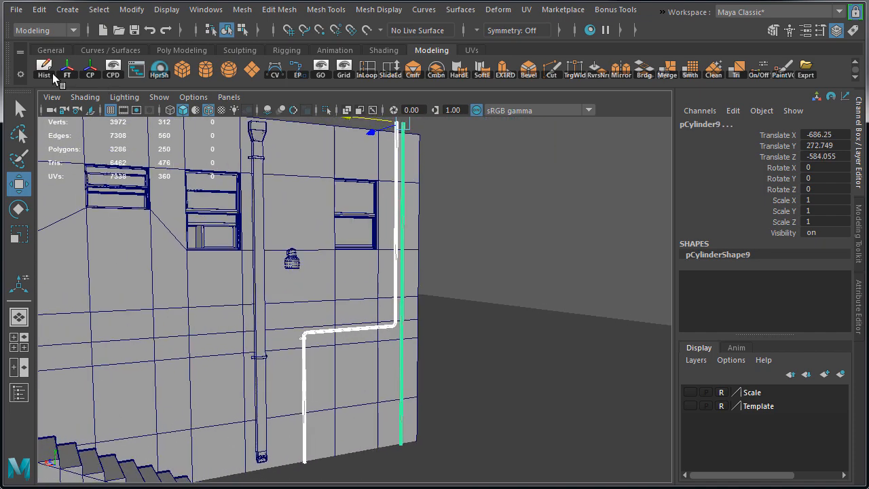
left_click(388, 190)
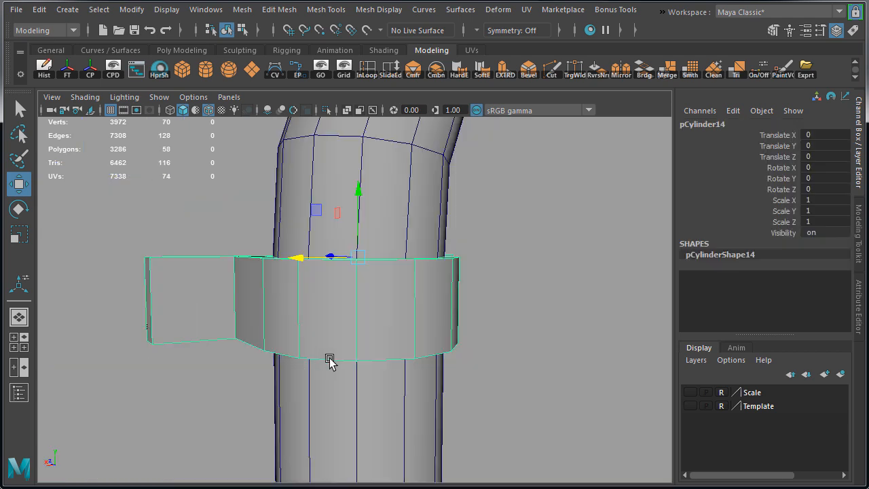
Step: Duplicate the clamp, set the copy's Z rotation to 90 and place it on the horizontal pipe just past the lower elbow
mouse_move(330, 359)
left_mouse_down("alt")
mouse_move(388, 316)
mouse_move(284, 285)
mouse_move(284, 170)
mouse_move(291, 271)
left_mouse_up("alt")
key("e")
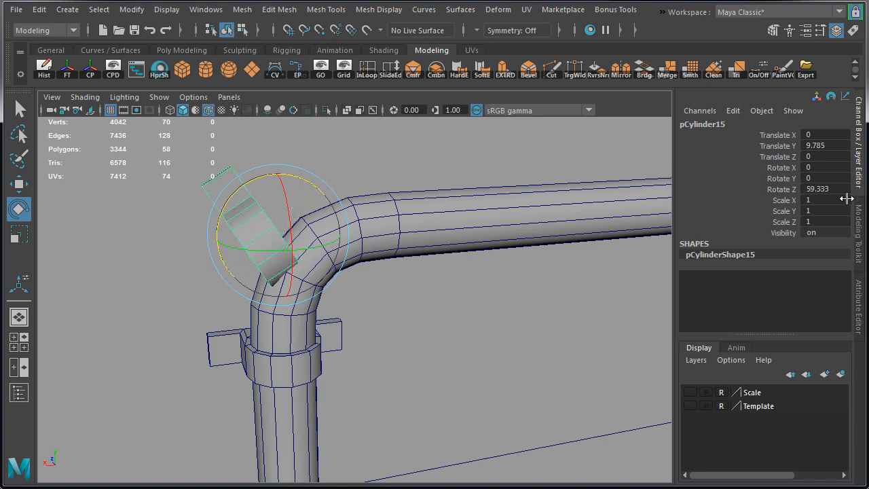
left_click(825, 189)
type("90")
key("Return")
key("w")
left_click_drag(335, 227, 426, 229)
key("f")
middle_click_drag(427, 229, 413, 295)
Step: Lower the original clamp slightly along the vertical pipe to Translate Y -1.058
left_click_drag(414, 295, 428, 271, "alt")
scroll(543, 297, "down", 6)
middle_click_drag(429, 272, 279, 302, "alt")
left_click_drag(279, 302, 289, 304, "alt")
left_click(192, 364)
left_click_drag(172, 321, 175, 329)
left_click_drag(334, 320, 365, 308, "alt")
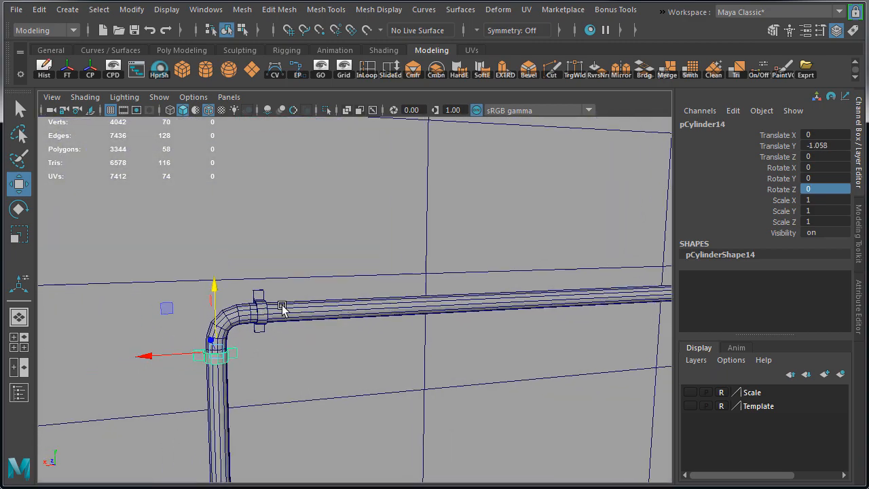
Step: Duplicate the horizontal pipe's clamp and move the copy to the pipe's far end, beside the upper elbow, at Translate X -199.096
left_click(260, 313)
key("ctrl+d")
left_click_drag(312, 314, 551, 297)
middle_click_drag(551, 297, 258, 312, "alt")
key("f")
left_click_drag(258, 312, 440, 300)
left_click_drag(441, 319, 369, 301, "alt")
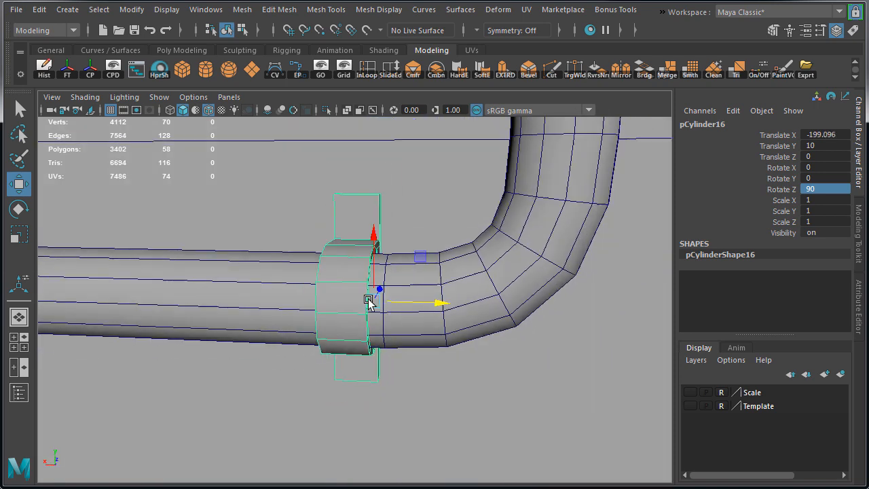
Step: Duplicate that clamp, set its Z rotation to 0 and snap it onto the vertical pipe above the elbow at X -210, Y 24
key("ctrl+d")
left_click_drag(392, 370, 452, 371)
left_click_drag(384, 296, 385, 245)
left_click(827, 189)
type("0")
key("Return")
key("x")
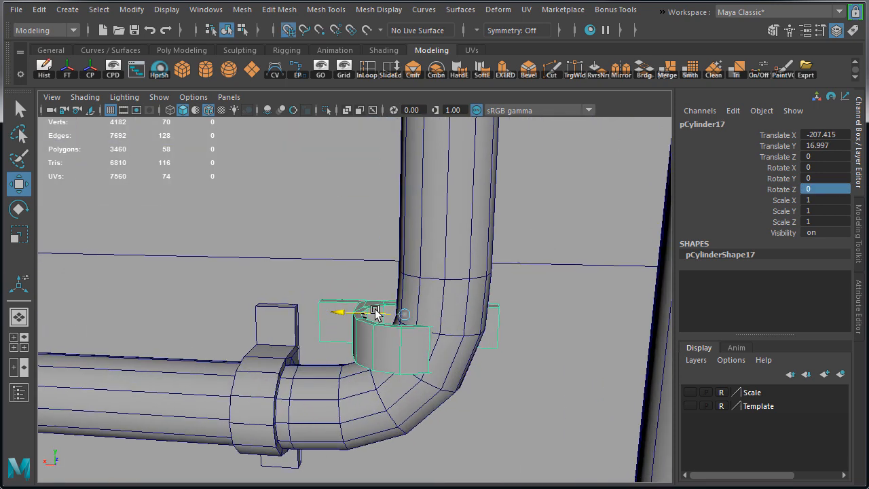
left_click_drag(376, 310, 442, 311)
left_click_drag(446, 285, 315, 293)
key("f")
left_click(338, 339)
key("f")
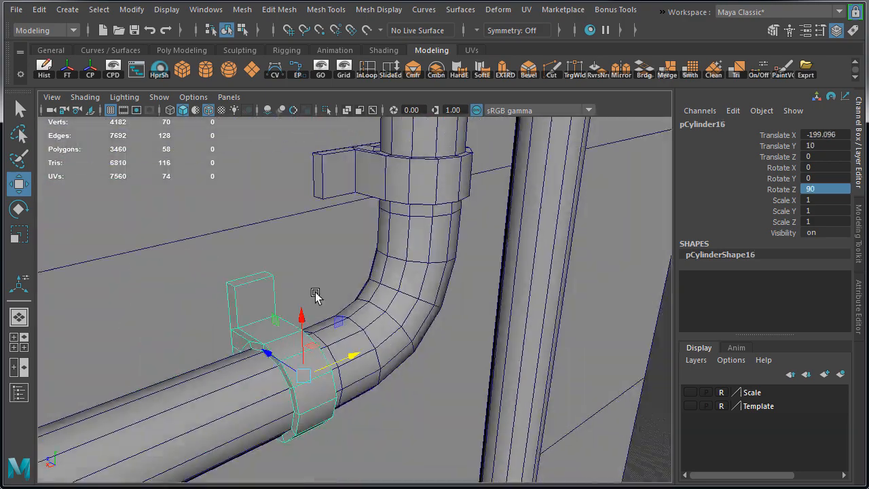
Step: Duplicate the clamp above the elbow twice up the vertical pipe, at Translate Y 208.613 and 390.855
left_click(422, 182)
right_click_drag(435, 299, 235, 330, "alt")
left_click_drag(234, 330, 348, 329, "alt")
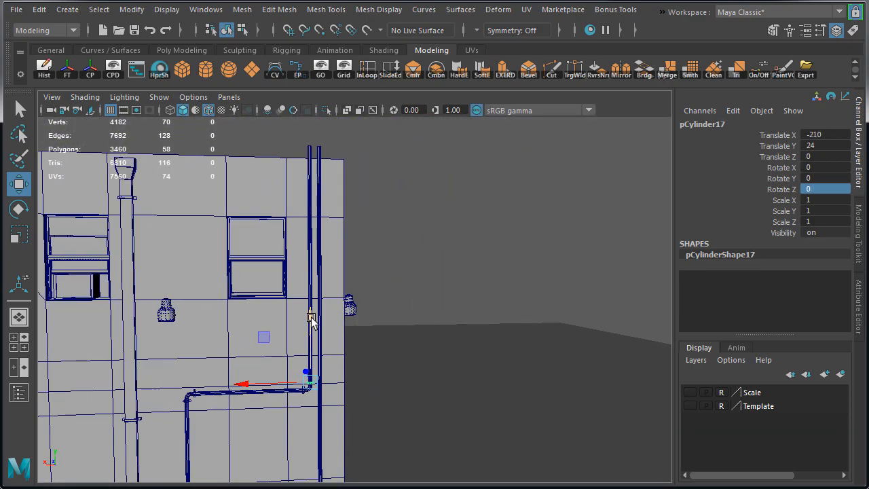
left_click_drag(308, 218, 316, 103)
key("ctrl+d")
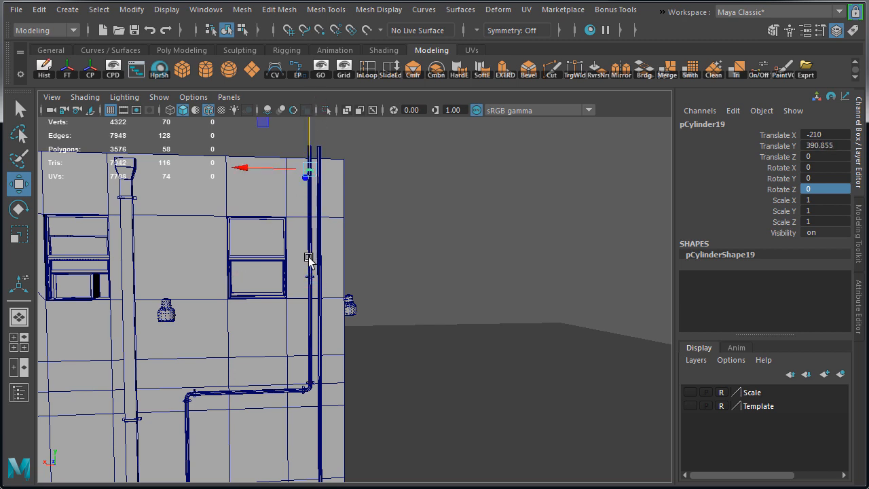
Step: Duplicate the two upper clamps together and snap the copies onto the neighbouring straight pipe at Translate X -226
left_click(313, 277, "shift")
key("f")
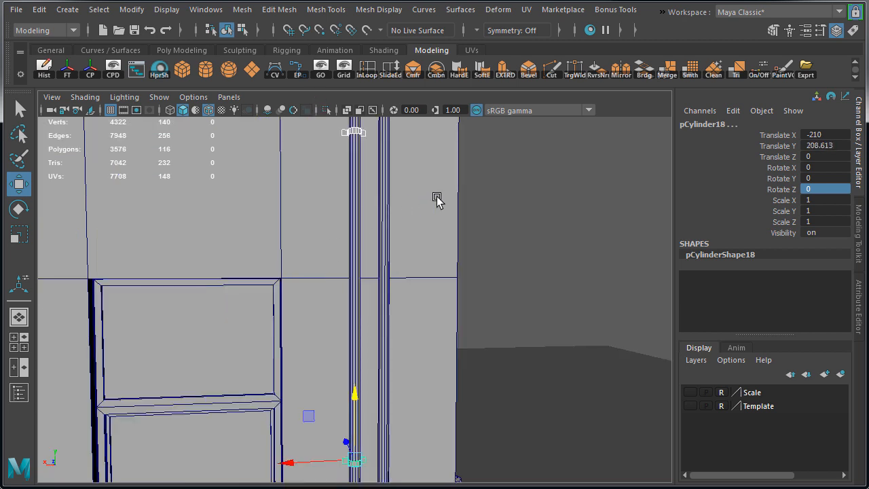
right_click_drag(436, 197, 321, 198, "alt")
middle_click_drag(361, 223, 331, 235, "alt")
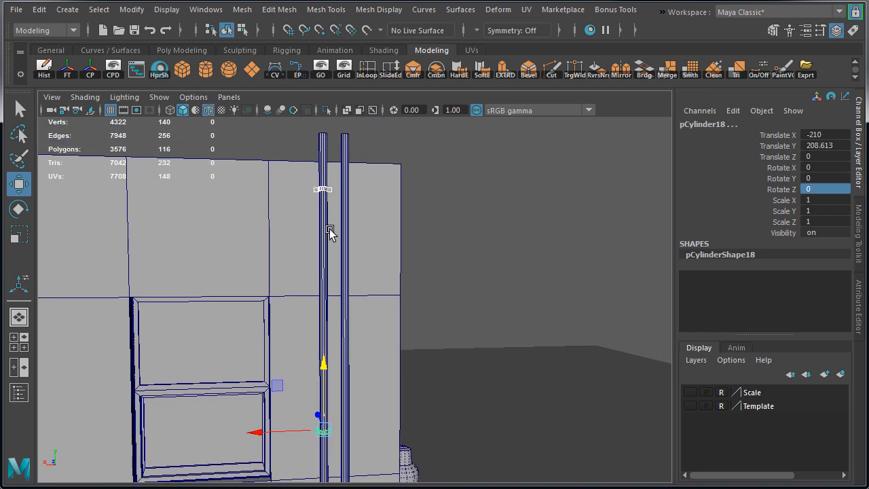
key("ctrl+d")
left_click_drag(288, 432, 346, 434)
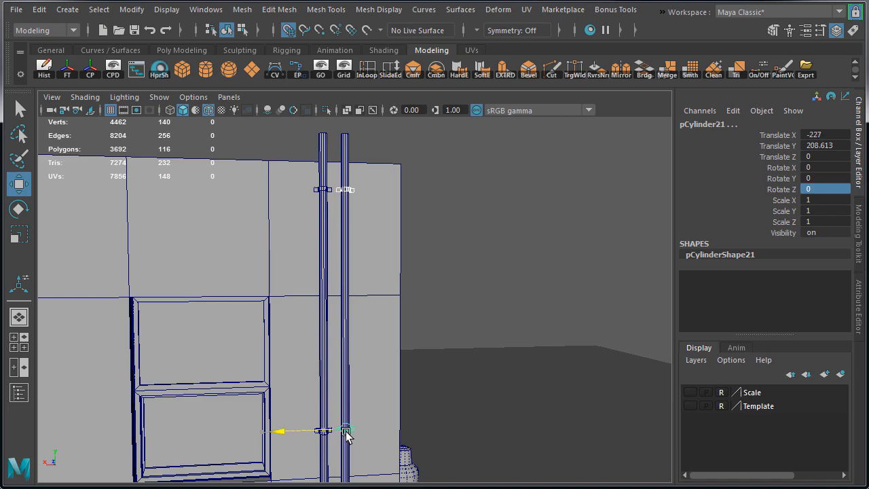
scroll(351, 414, "up", 3)
left_click_drag(378, 181, 353, 193, "alt")
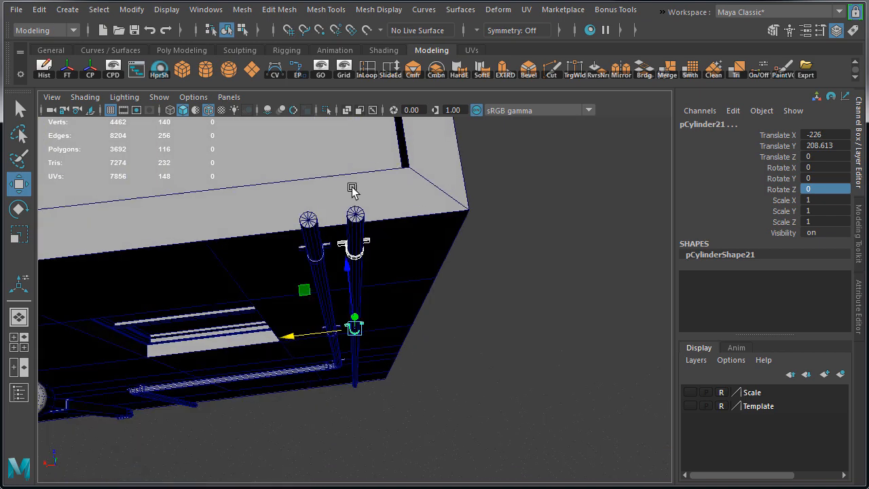
Step: In the top view, snap the straight pipe 0.25 along X to centre it inside its clamps
middle_click_drag(353, 192, 272, 282, "alt")
right_click_drag(273, 283, 356, 273, "alt")
middle_click_drag(356, 273, 391, 270, "alt")
left_click_drag(391, 270, 362, 250, "alt")
key("space")
key("space")
key("f")
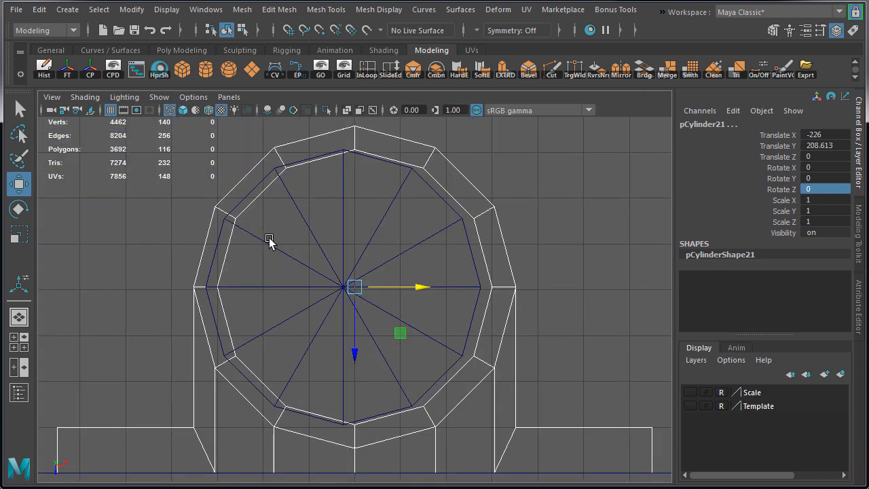
scroll(379, 267, "down", 3)
left_click(382, 268)
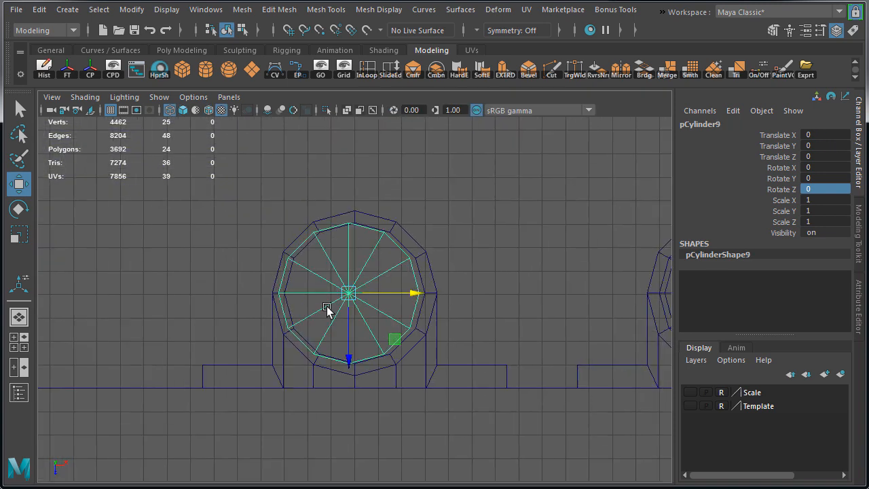
key("f")
right_click_drag(401, 331, 506, 338, "alt")
right_click_drag(445, 311, 562, 325, "alt")
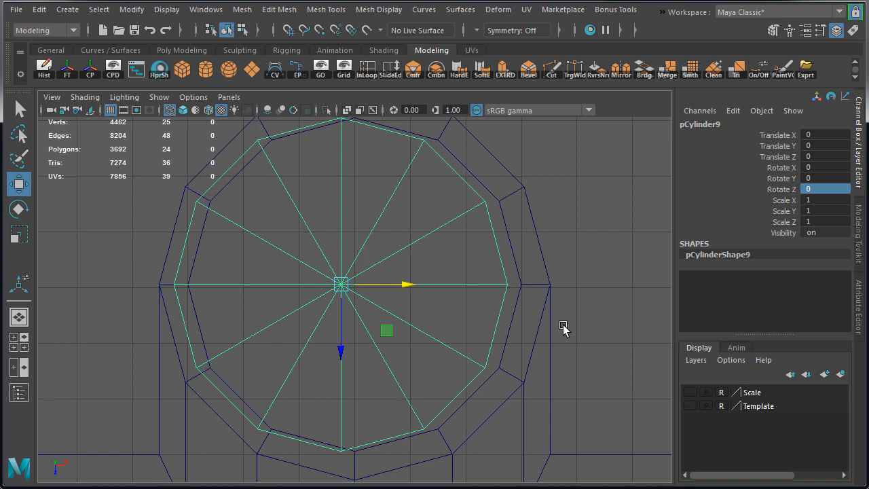
key("x")
left_click_drag(409, 282, 372, 288)
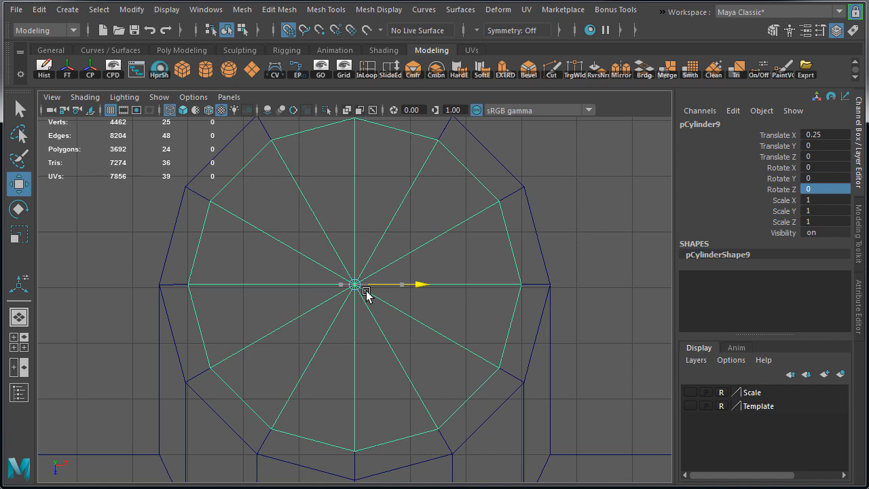
left_click_drag(366, 291, 366, 291)
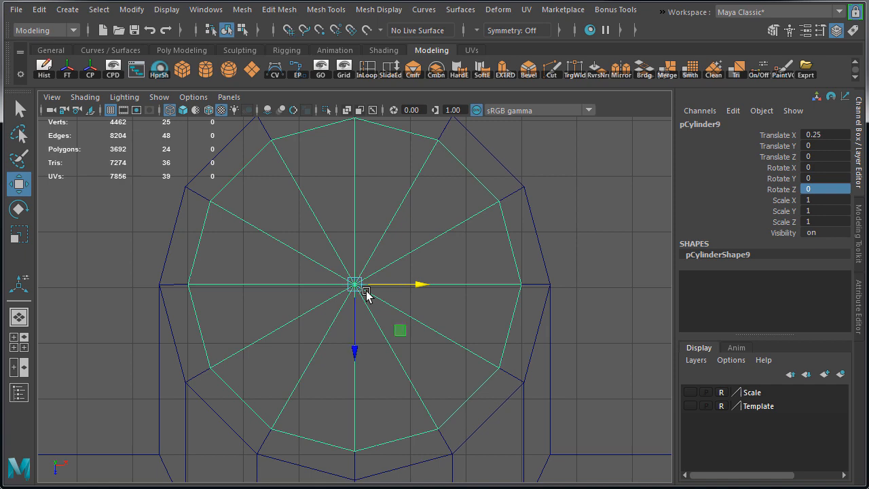
Step: Deselect everything and examine the clamped pipes along the side wall in the perspective view
scroll(426, 295, "down", 7)
middle_click_drag(456, 315, 468, 265, "alt")
left_click(482, 247)
key("space")
key("space")
right_click_drag(519, 186, 359, 228, "alt")
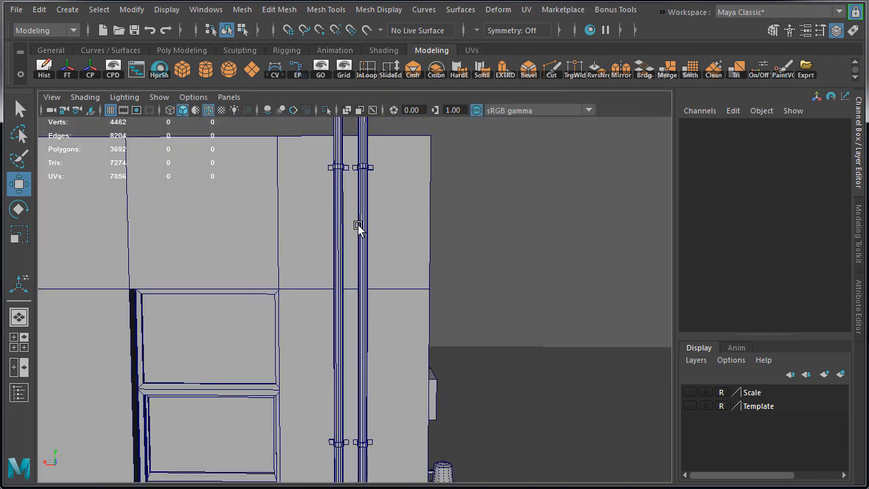
left_click_drag(358, 228, 396, 256, "alt")
right_click_drag(395, 256, 231, 227, "alt")
left_click_drag(228, 229, 369, 269, "alt")
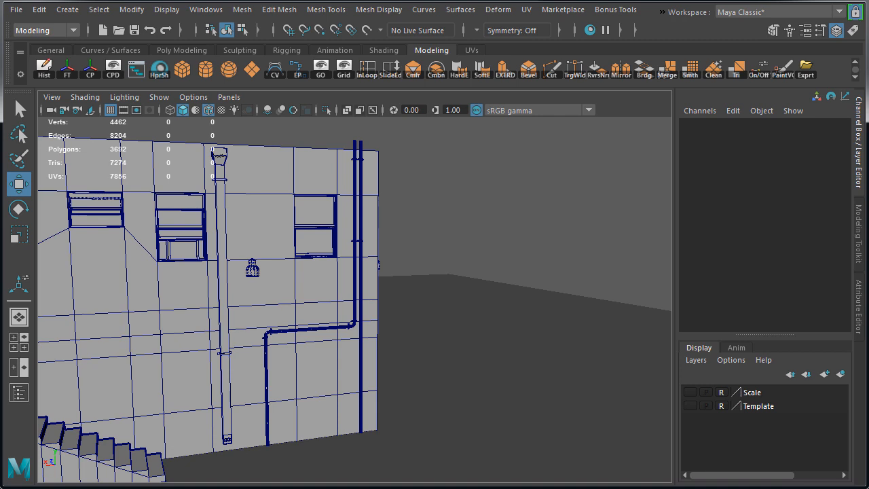
Step: Create a polygon sphere and snap it to the centre vertex on top of the bent pipe
left_click(228, 70)
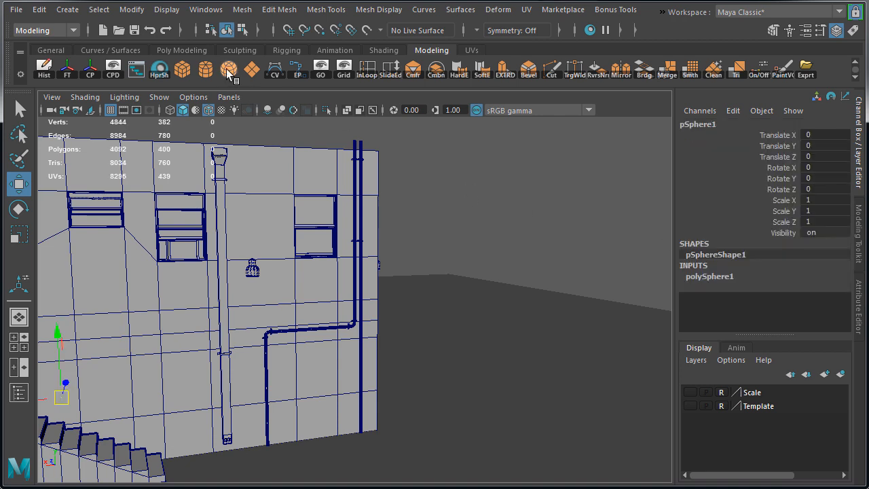
left_click_drag(42, 399, 105, 391)
left_click_drag(278, 200, 238, 364, "alt")
right_click_drag(238, 363, 454, 326, "alt")
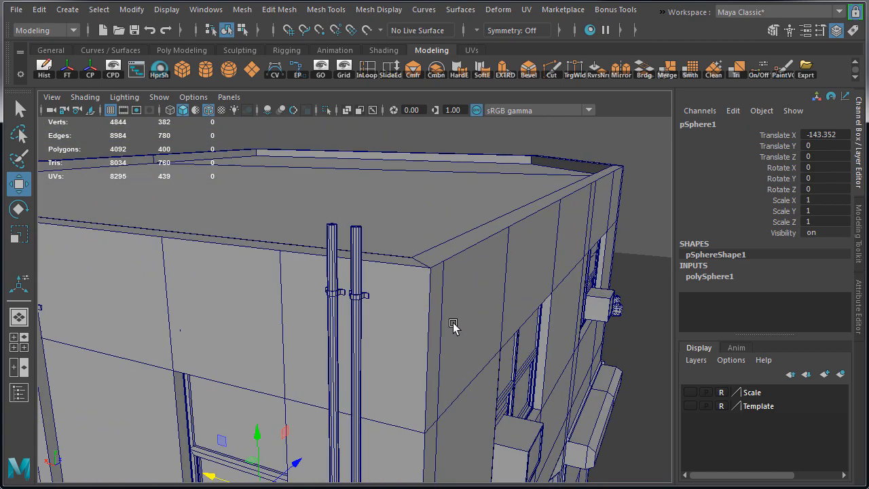
left_click_drag(454, 326, 188, 337, "alt")
right_click_drag(188, 338, 385, 324, "alt")
middle_click_drag(231, 274, 262, 290, "alt")
right_click_drag(261, 291, 310, 303, "alt")
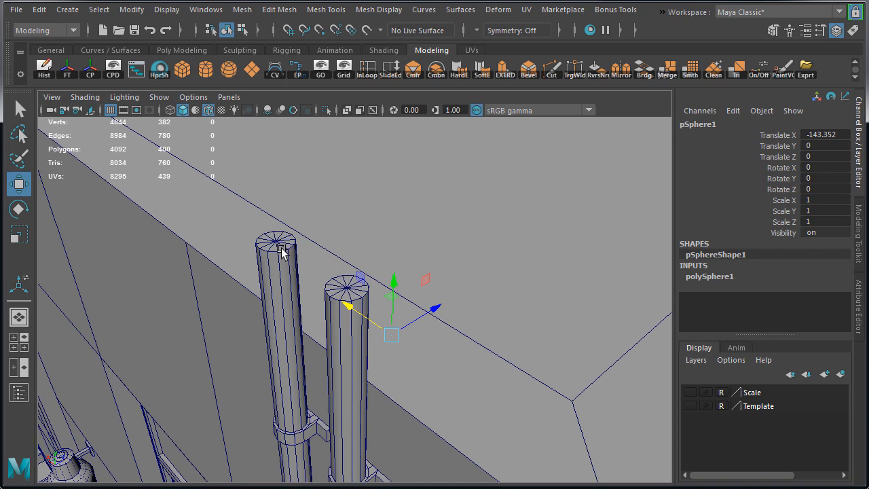
key("v")
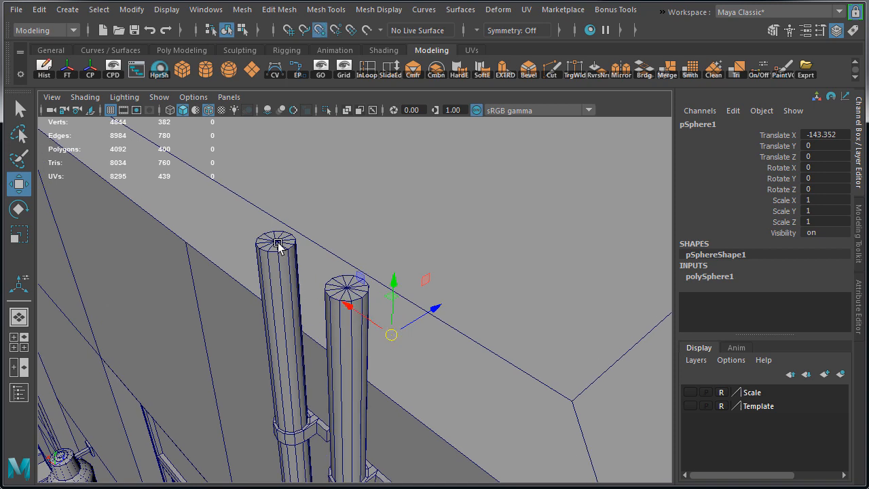
middle_click_drag(281, 247, 277, 242)
key("f")
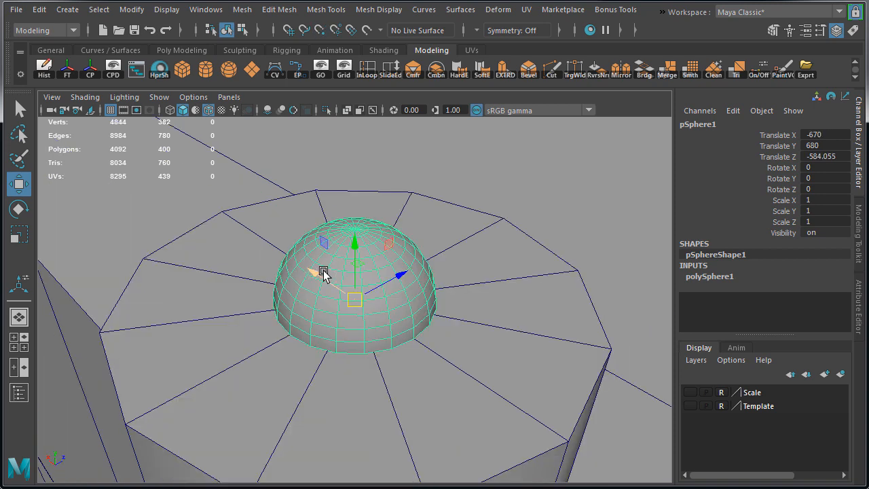
Step: Set the sphere's radius to 7
left_click_drag(323, 272, 275, 261, "alt")
right_click_drag(486, 289, 222, 292, "alt")
right_click_drag(523, 292, 359, 295, "alt")
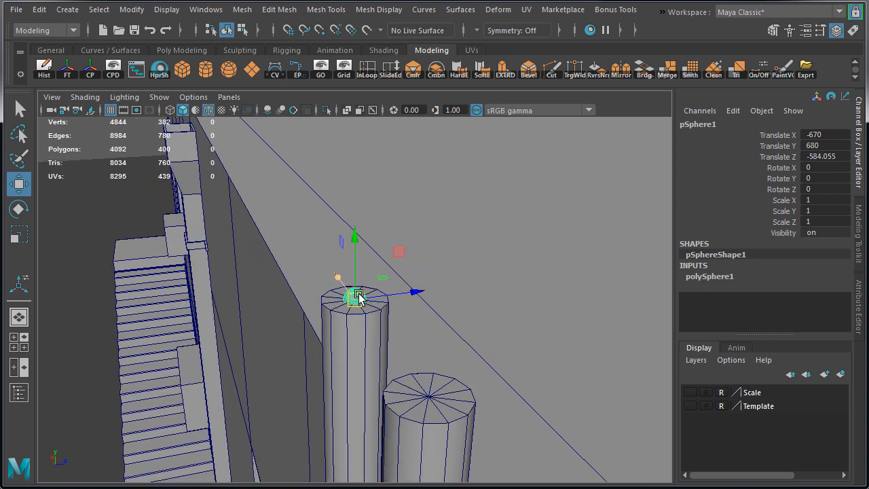
left_click(750, 275)
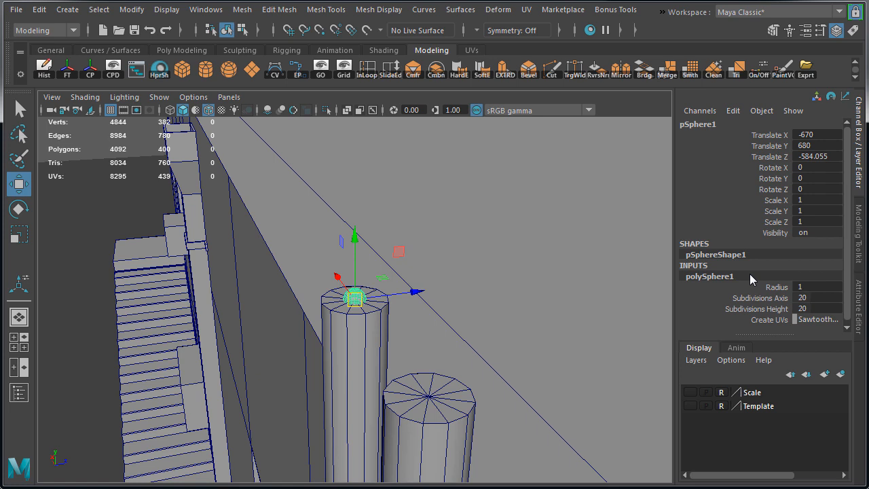
double_click(835, 287)
type("7")
key("Return")
left_click_drag(475, 382, 509, 360, "alt")
Step: Set the sphere's axis subdivisions to 16 and its height subdivisions to 10
double_click(823, 300)
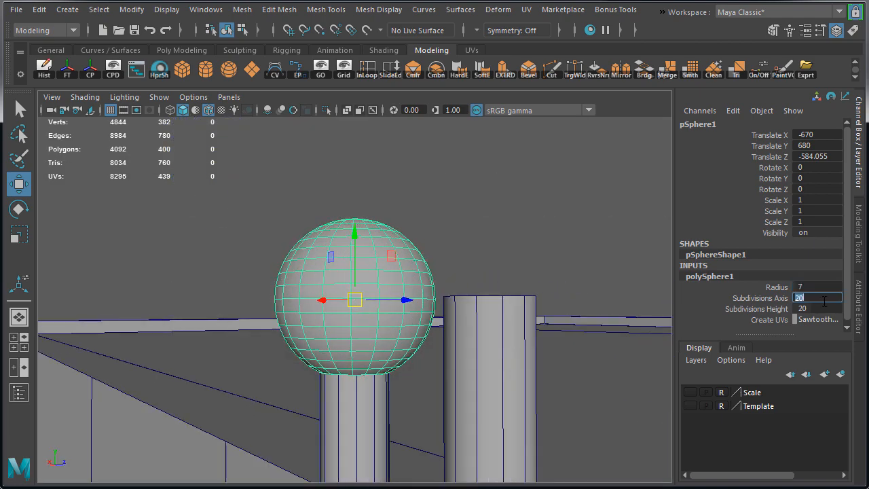
type("16")
key("Return")
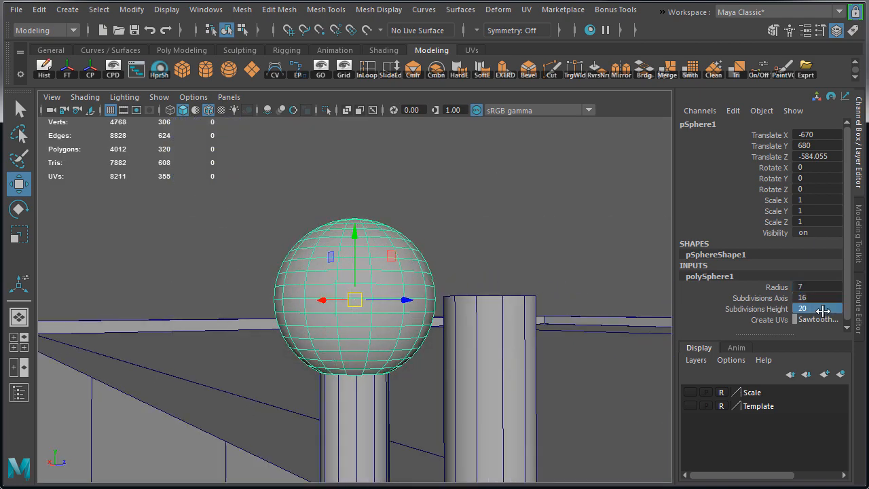
double_click(823, 309)
type("10")
key("Return")
left_click_drag(517, 318, 481, 320, "alt")
Step: Soften all the sphere's edges and return to object selection
right_click_drag(372, 238, 476, 243, "shift")
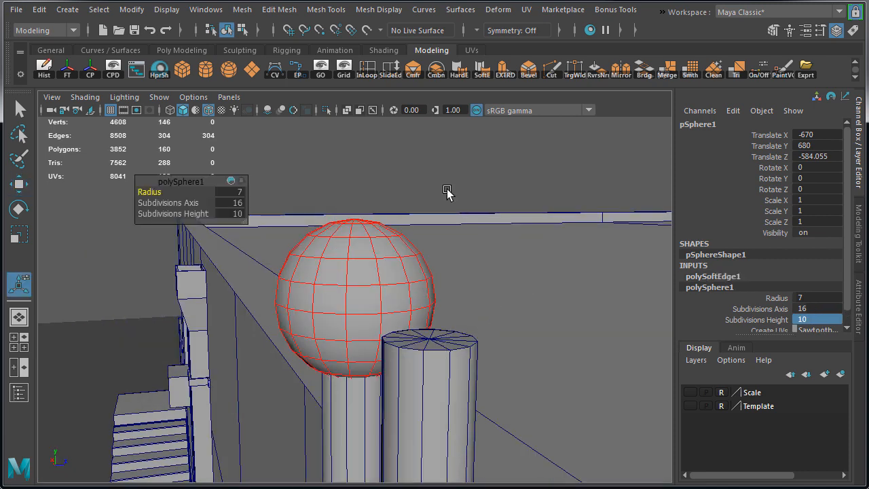
left_click(432, 229)
left_click(390, 274)
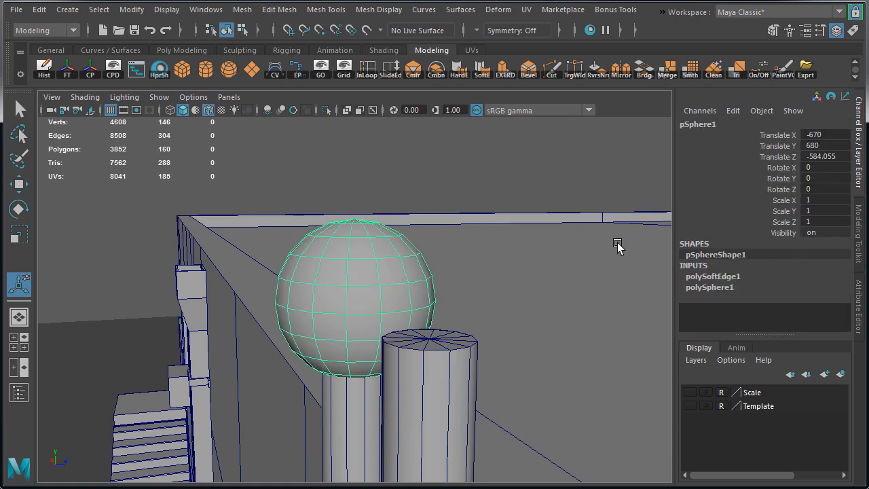
Step: Rotate the sphere on top of the pipe to 90 degrees around Z
key("e")
left_click_drag(373, 258, 392, 323)
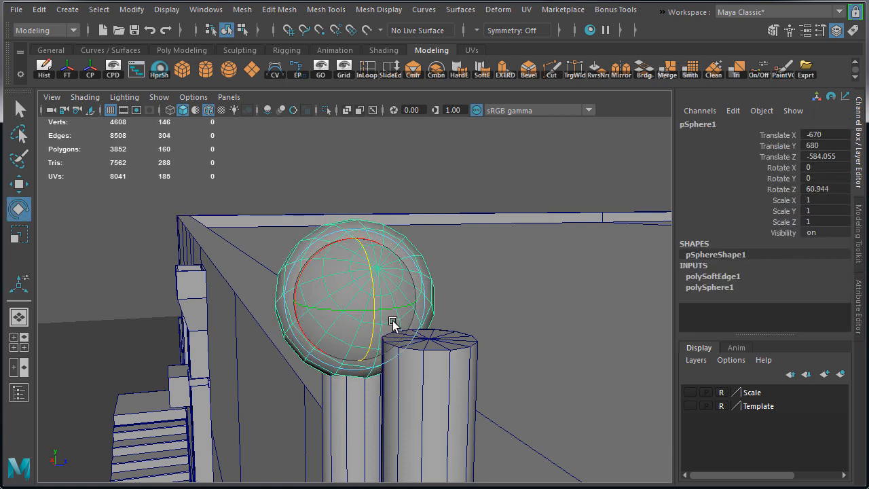
double_click(844, 188)
type("9")
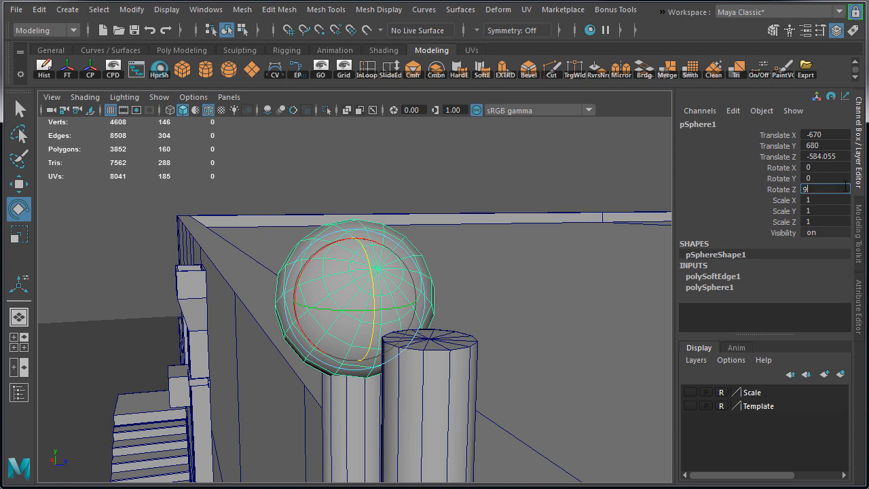
type("0")
key("Return")
Step: Narrow the sphere along its own Y axis to a scale of about 0.846
left_click_drag(560, 269, 621, 259, "alt")
key("w")
key("r")
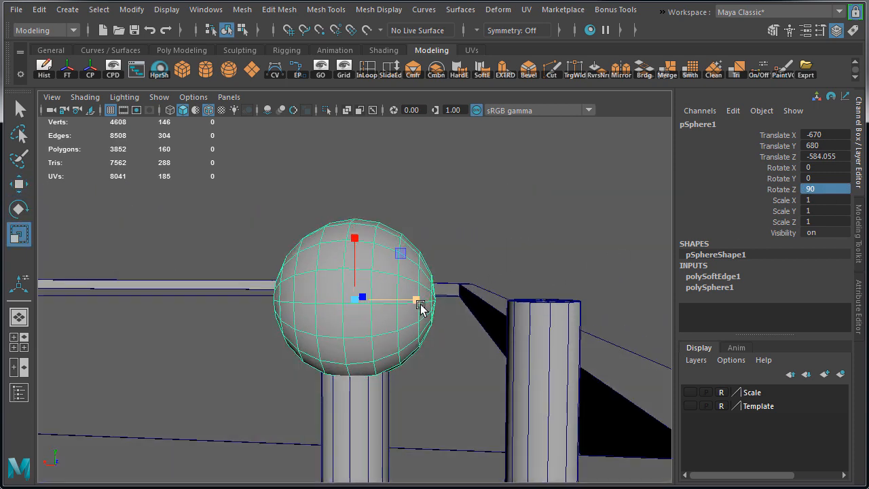
left_click_drag(421, 300, 575, 323)
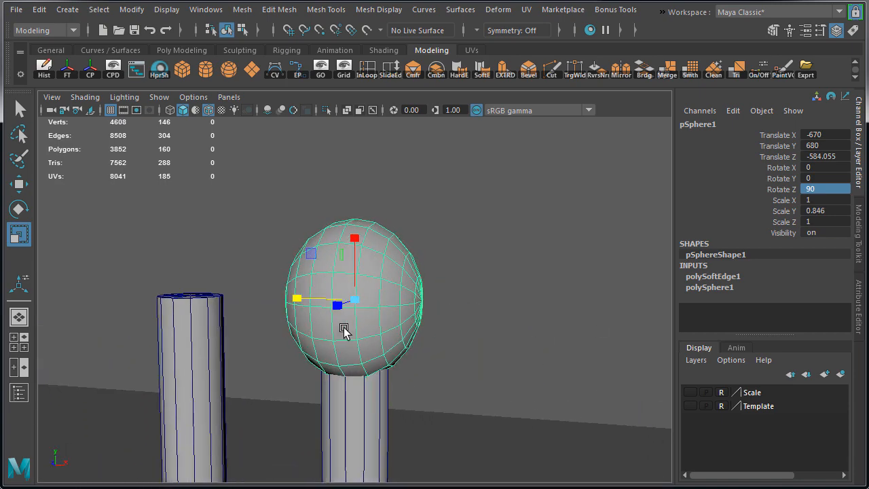
Step: Select the faces of the sphere's lower half and delete them to leave a dome
left_click_drag(345, 330, 264, 306, "alt")
key("w")
right_click_drag(516, 229, 512, 297)
left_click_drag(238, 307, 533, 402)
key("Delete")
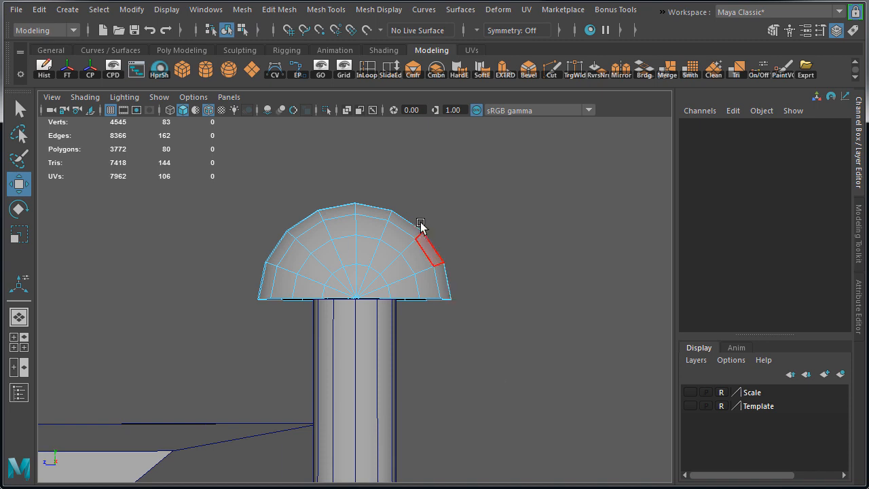
Step: Delete a wedge of faces from one side of the dome, including the stray leftover faces along the cut
left_click_drag(407, 202, 518, 358)
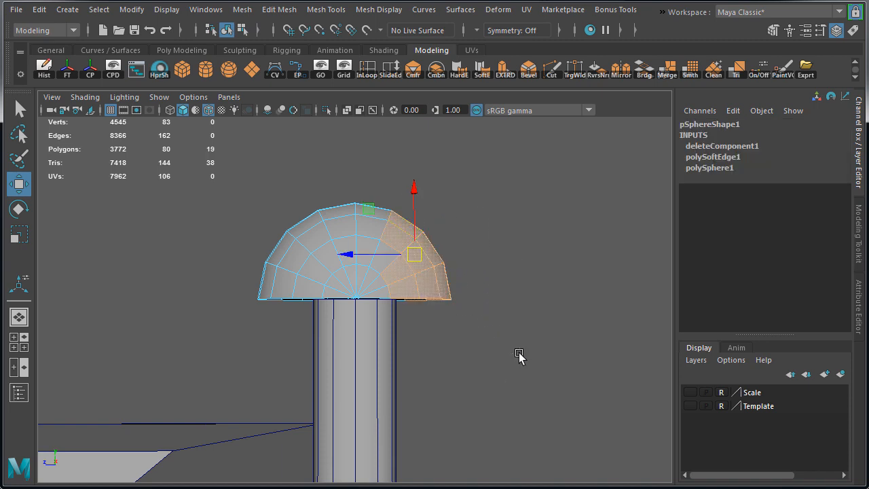
key("Delete")
left_click_drag(419, 287, 450, 294, "alt")
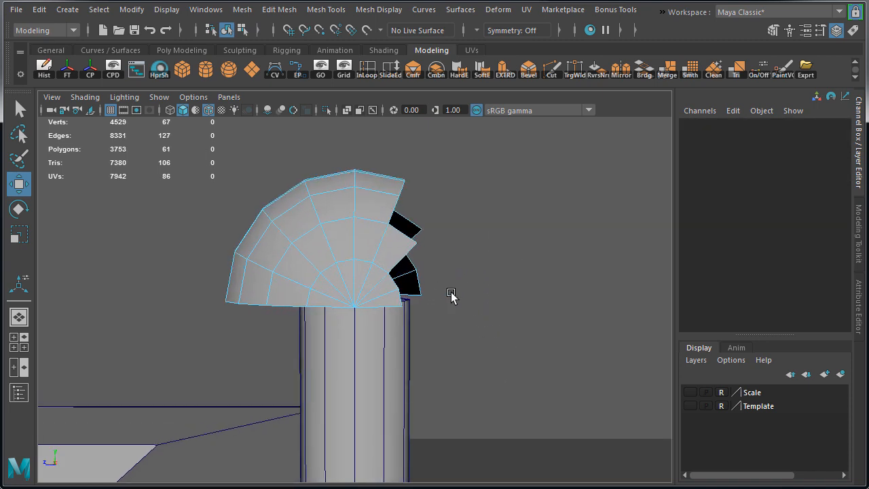
left_click(401, 253)
key("Delete")
left_click(399, 231)
key("Delete")
left_click_drag(401, 235, 452, 295)
key("Delete")
left_click_drag(390, 287, 371, 245)
key("Delete")
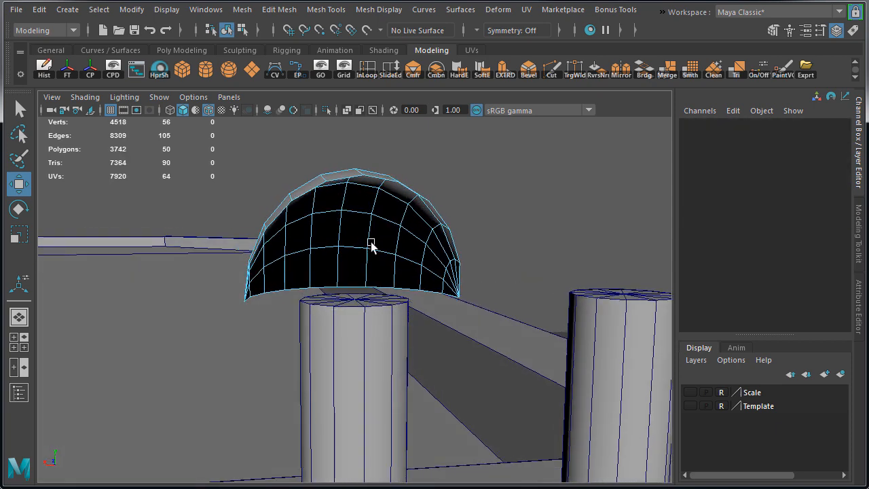
Step: Return to object selection and scale the open dome to about 0.658 in Y and 1.133 in Z
right_click_drag(371, 246, 394, 220)
left_click_drag(398, 242, 240, 310, "alt")
key("r")
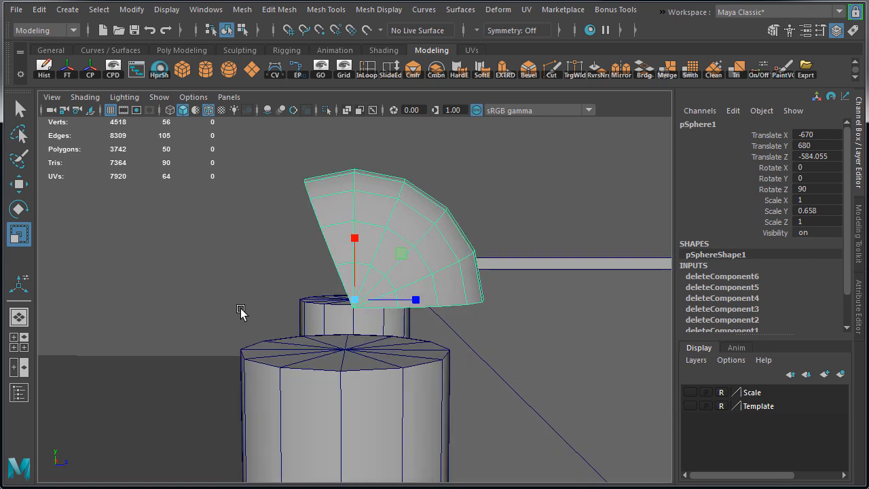
mouse_move(417, 298)
left_mouse_down()
mouse_move(492, 310)
mouse_move(411, 301)
left_mouse_up()
key("w")
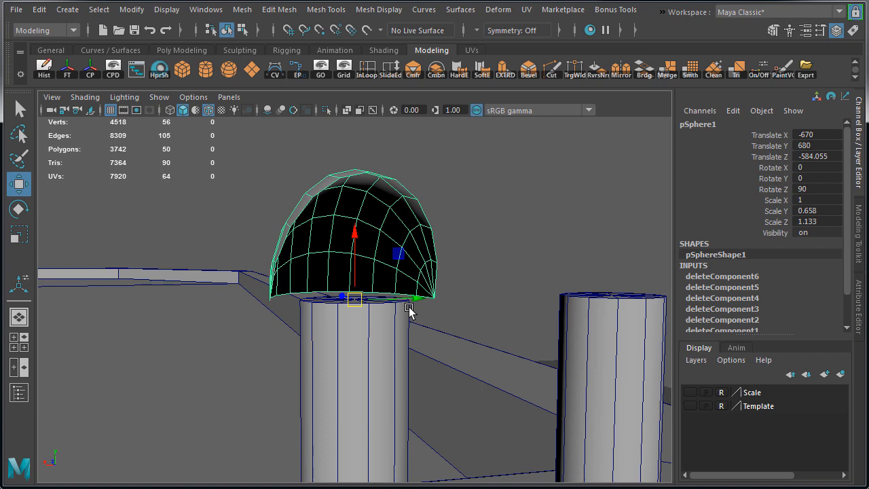
Step: Select the dome's whole border edge loop and extrude it with a thickness of 0.5
left_click_drag(495, 301, 319, 232, "alt")
key("F10")
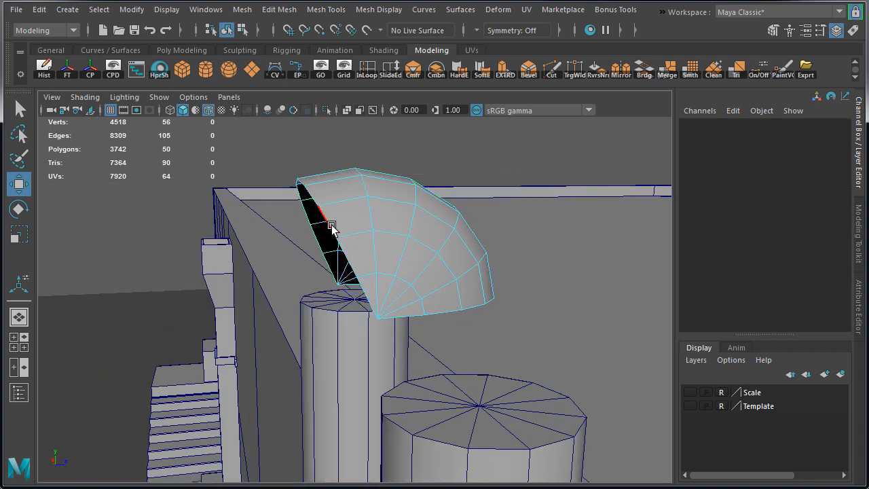
double_click(332, 226)
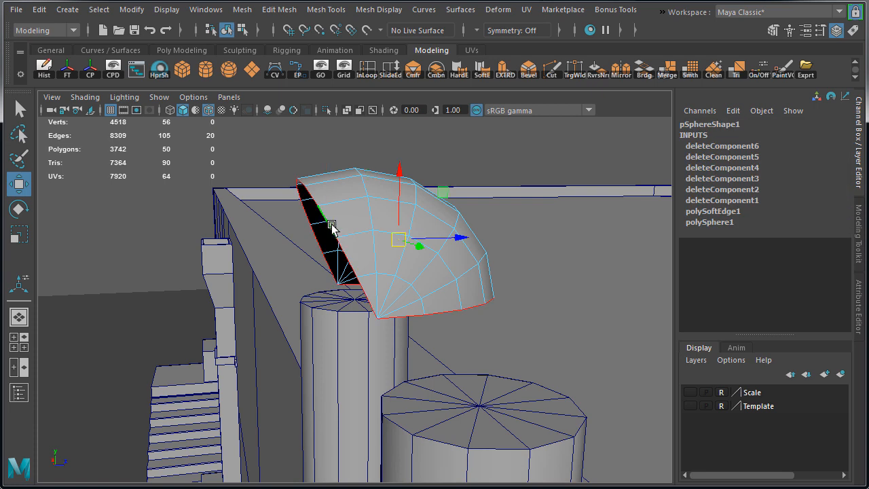
key("ctrl+e")
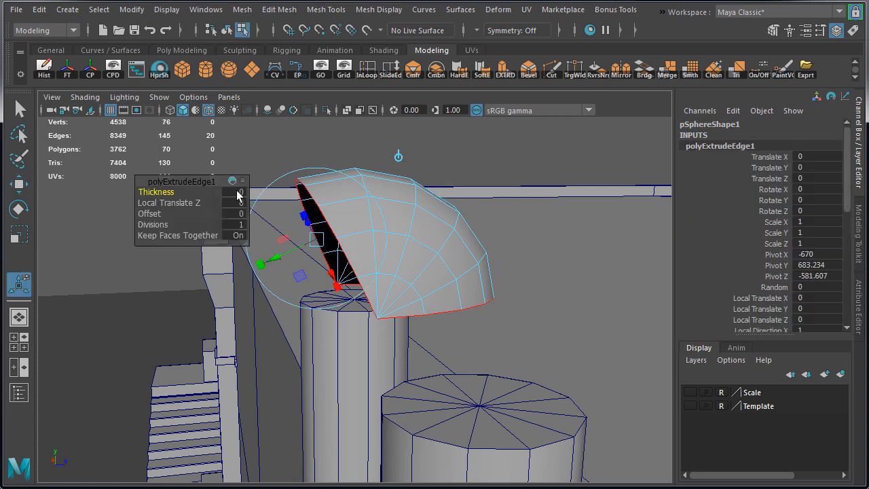
left_click(235, 192)
type(".5")
key("Return")
left_click_drag(461, 247, 420, 254, "alt")
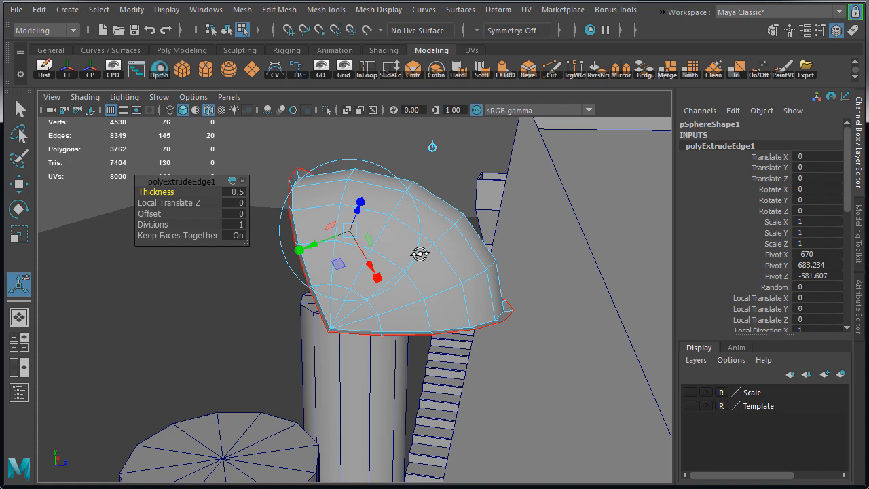
Step: Extrude the same border edges again with a thickness of -1 to form a rim, and clear the selection
key("ctrl+e")
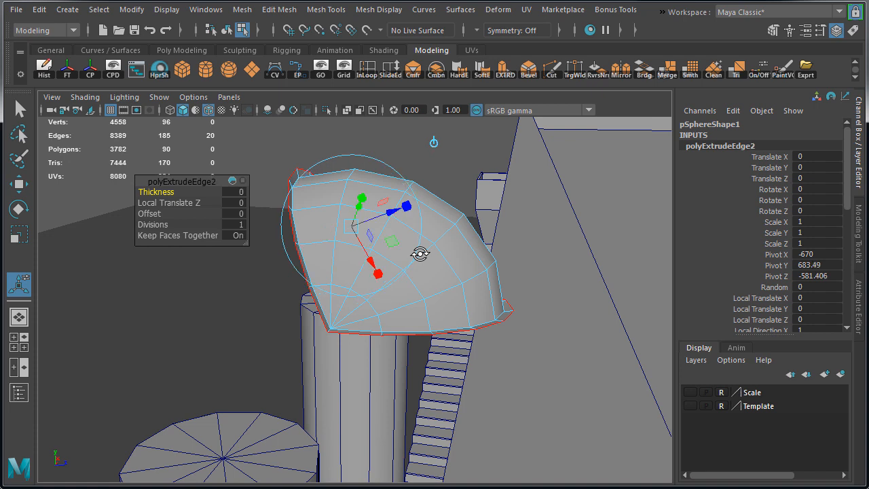
left_click(245, 189)
type("-1")
key("Return")
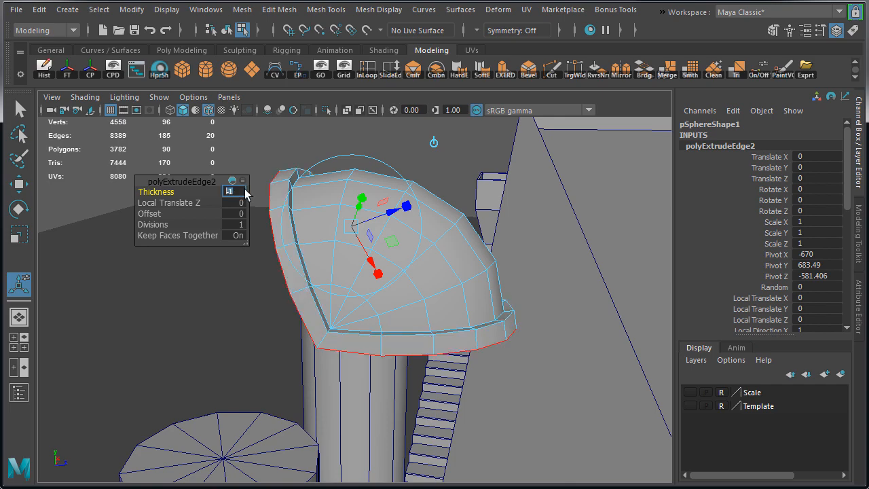
left_click_drag(438, 322, 665, 339, "alt")
key("w")
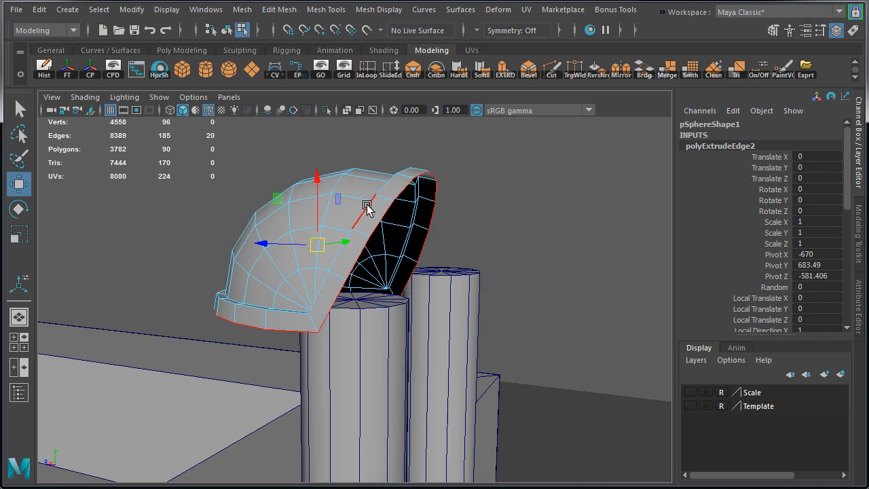
left_click(368, 204)
left_click_drag(369, 203, 523, 305, "alt")
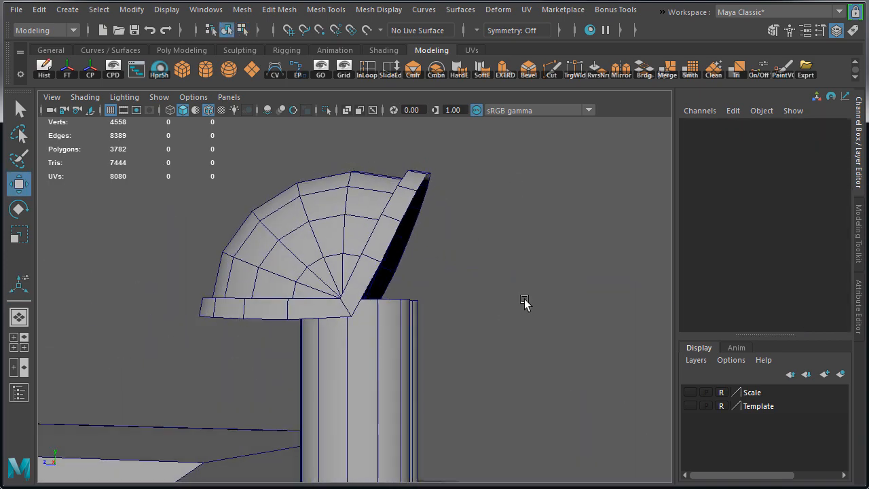
Step: Reposition the cap over the pipe using the orthographic views, at about Y 680.757 and Z -587.604
left_click(301, 292)
key("space")
key("space")
key("f")
scroll(518, 384, "down", 3)
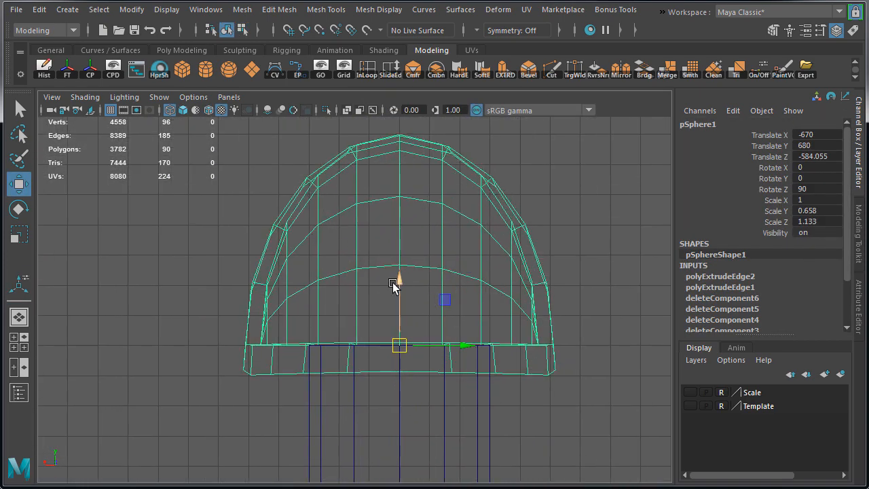
left_click_drag(398, 278, 416, 275)
key("space")
key("space")
left_click_drag(479, 306, 410, 305)
Step: Scale the cap to about 1.044 in X, 0.636 in Y and 1.121 in Z
key("r")
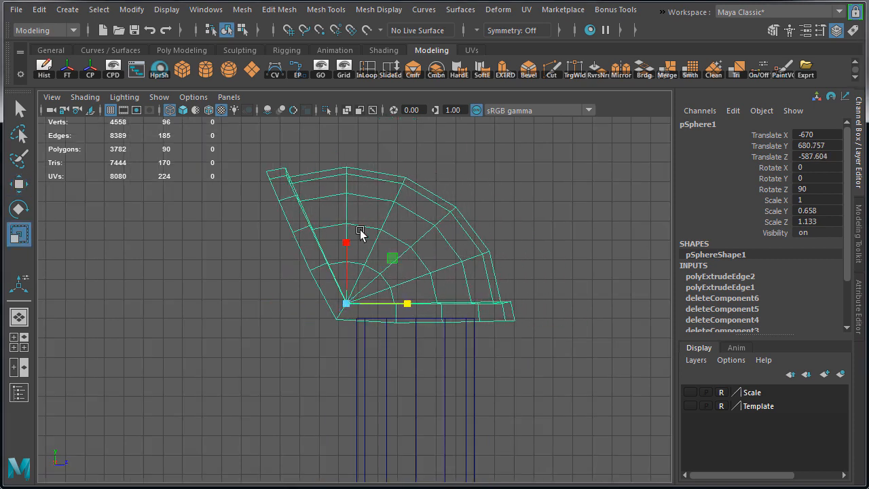
left_click_drag(346, 244, 344, 240)
left_click_drag(410, 304, 408, 303)
key("w")
key("space")
key("space")
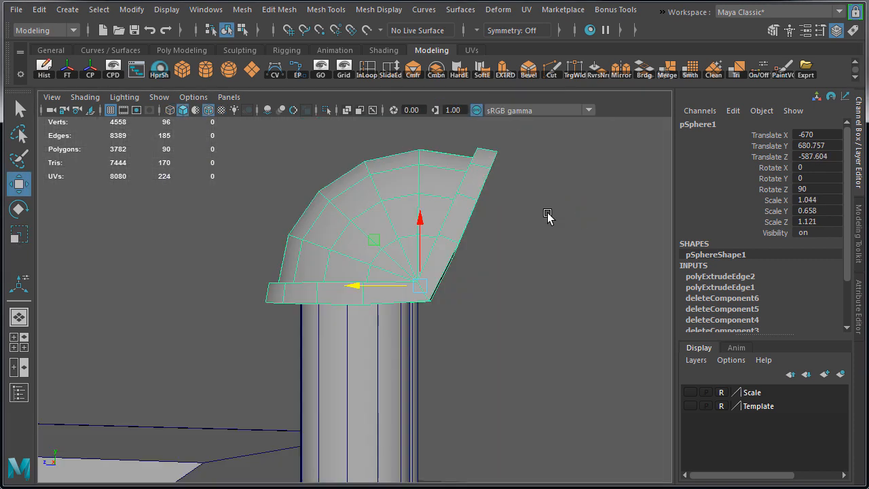
left_click_drag(548, 217, 310, 274, "alt")
key("r")
left_click_drag(419, 291, 524, 285)
key("w")
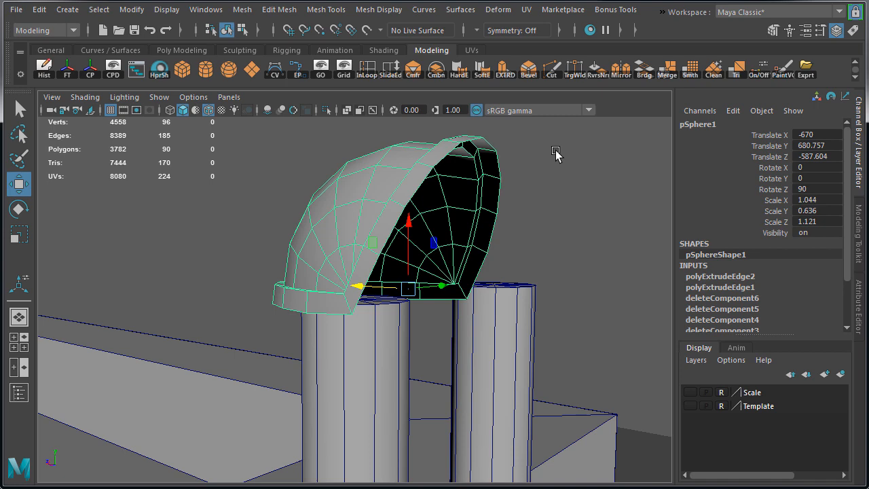
Step: Fill the cap's slanted opening with the Append to Polygon tool, bridging opposite border edges strip by strip
right_click_drag(556, 152, 598, 151, "shift")
left_click_drag(487, 186, 349, 268, "alt")
left_click(340, 265)
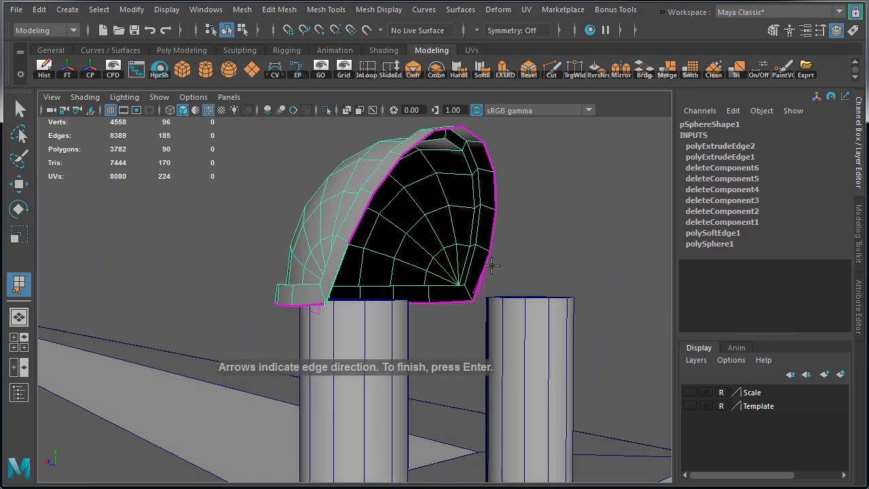
left_click(464, 254)
key("Return")
left_click(496, 217)
left_click(361, 219)
key("Return")
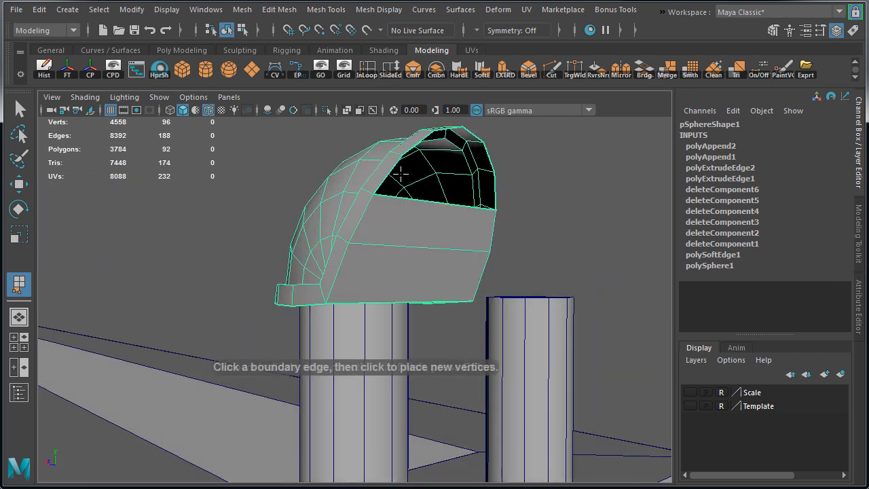
left_click(497, 187)
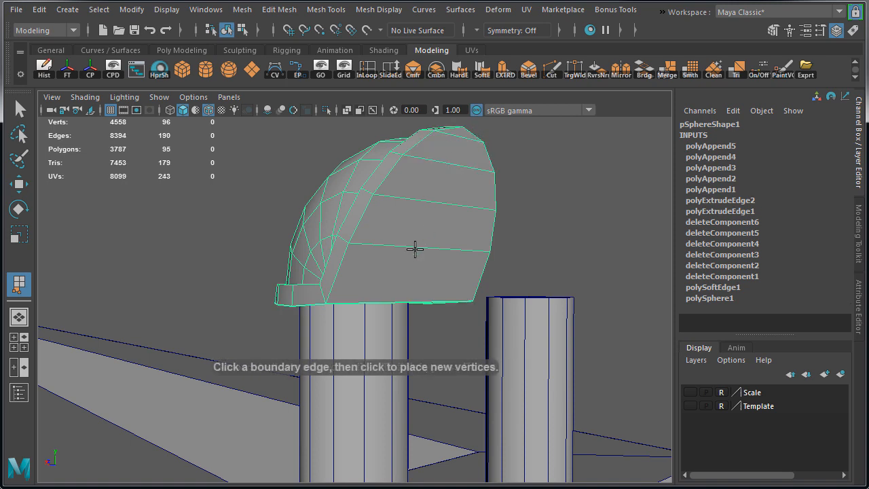
Step: Close the cap's underside by appending polygons between its opposite border edges
left_click_drag(415, 250, 311, 229, "alt")
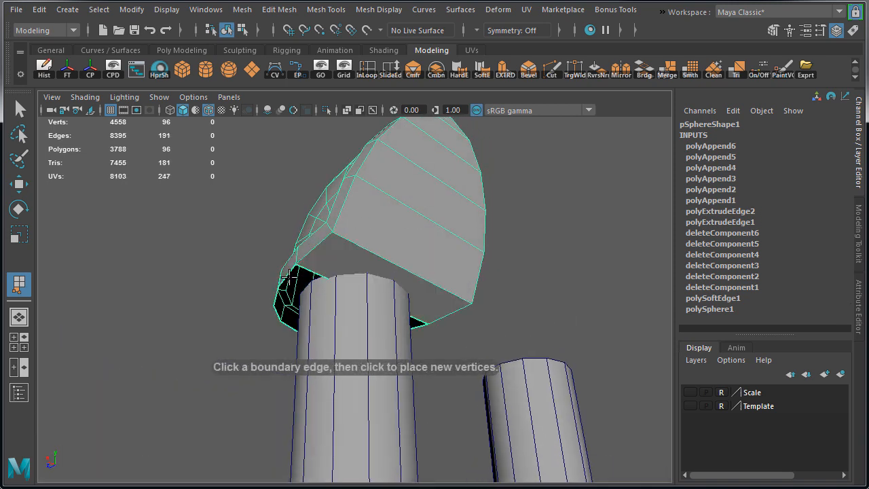
key("Return")
left_click_drag(418, 326, 238, 276, "alt")
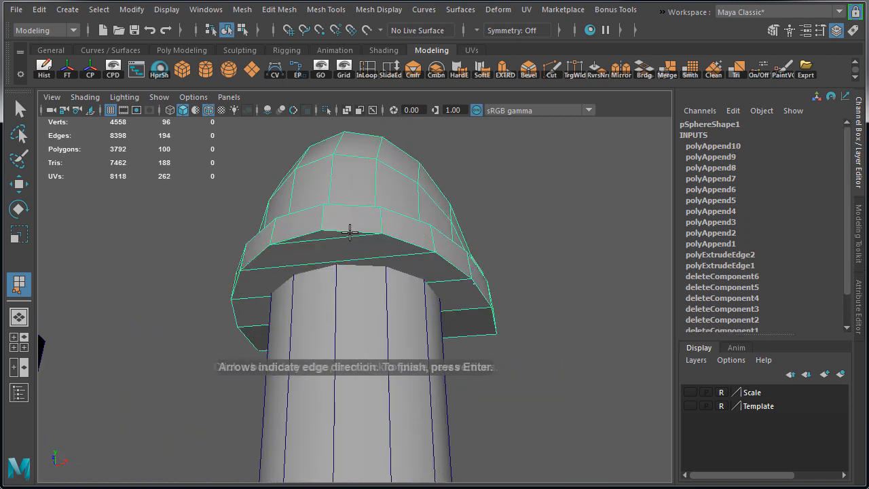
left_click_drag(402, 197, 349, 228, "alt")
Step: Leave the append tool, hide the wireframe overlay and examine the shading around the cap's rim
key("w")
right_click_drag(368, 188, 433, 171)
left_click(520, 177)
left_click_drag(519, 177, 200, 115, "alt")
left_click_drag(344, 217, 386, 351, "alt")
left_click(316, 333)
left_click(287, 346)
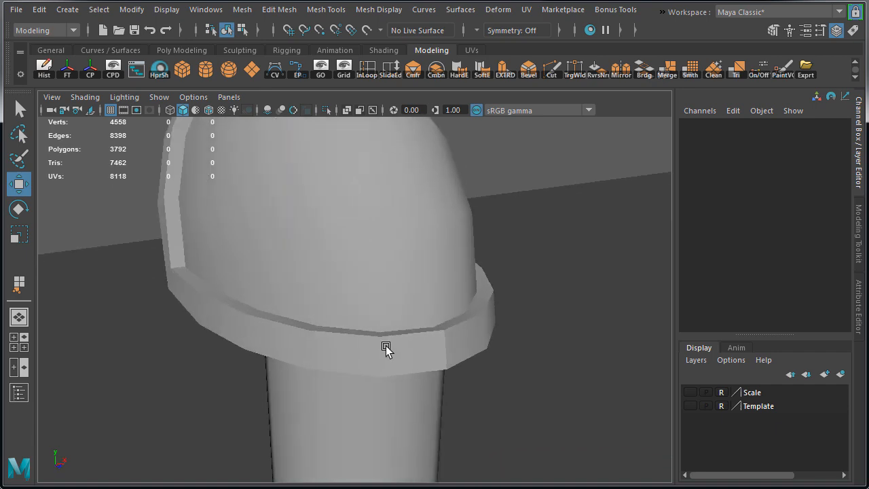
Step: Soften the inner edges running across the cap's filled slanted face and underside, and return to object selection
left_click(386, 351)
right_click_drag(527, 179, 572, 197, "shift")
right_click_drag(460, 283, 461, 214)
left_click(449, 351)
left_click_drag(202, 293, 337, 301, "alt")
right_click_drag(520, 174, 614, 171, "shift")
left_click_drag(614, 171, 493, 228, "alt")
right_click_drag(492, 228, 446, 217, "alt")
left_click_drag(446, 217, 458, 139, "alt")
left_click_drag(433, 263, 343, 260, "alt")
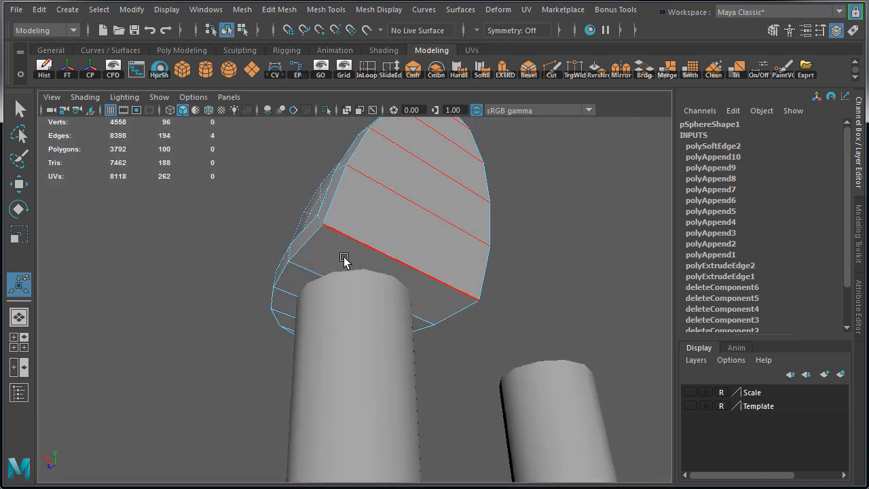
left_click_drag(292, 293, 299, 296, "alt")
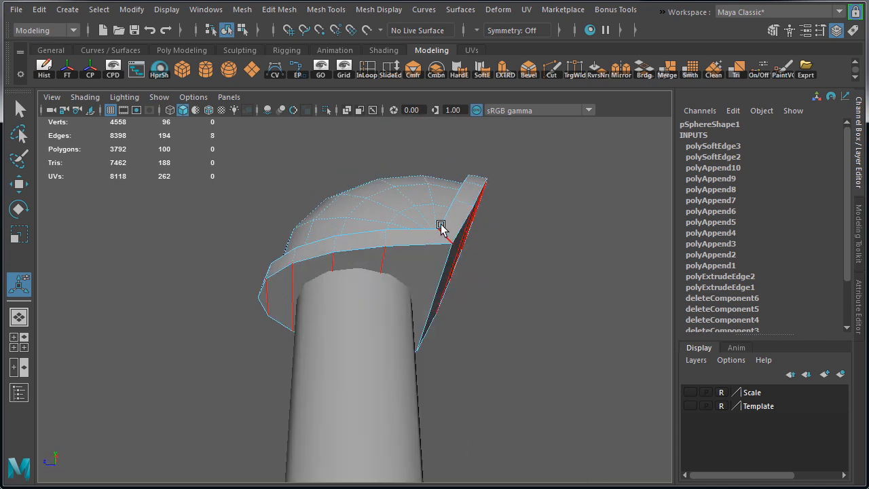
key("F8")
Step: Narrow the cap to about 0.58 in Y scale and shift it to about Z -587.28
left_click(550, 197)
left_click_drag(550, 198, 480, 247, "alt")
left_click(397, 257)
key("r")
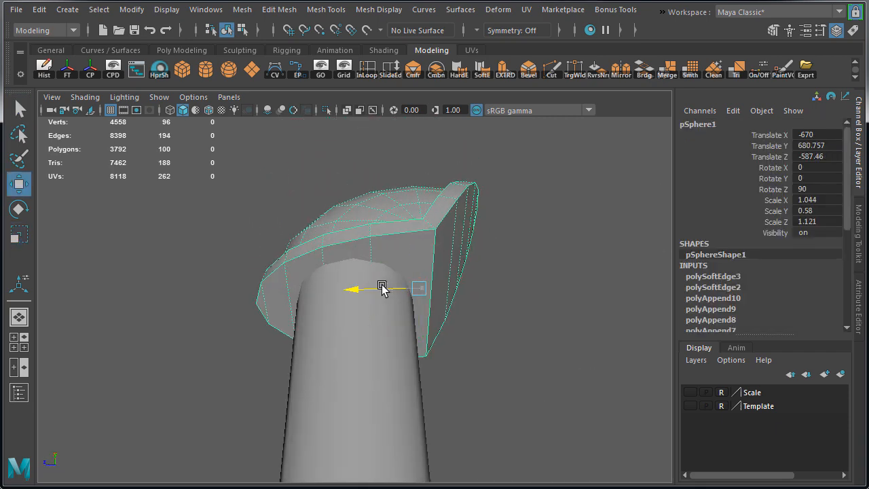
left_click_drag(389, 284, 283, 318, "alt")
Step: Deselect the cap and turn the wireframe overlay on shaded surfaces back on
left_click(252, 153)
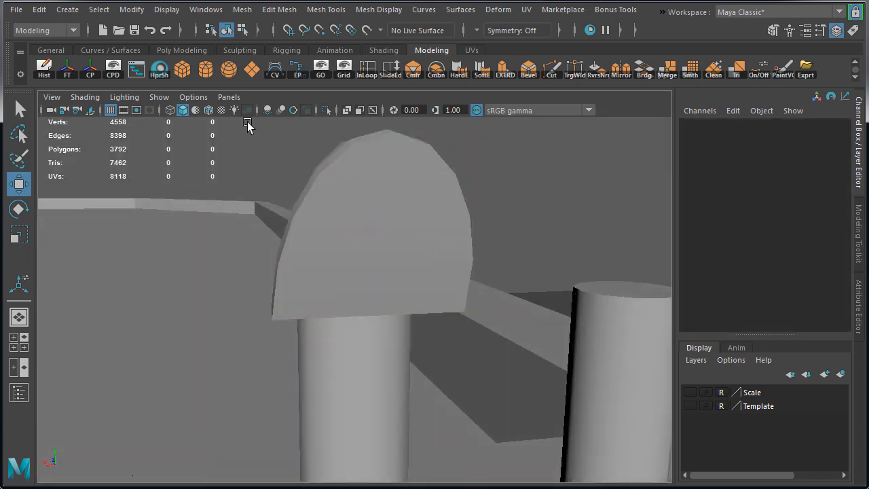
left_click(209, 110)
scroll(285, 174, "down", 5)
left_click_drag(285, 174, 339, 237, "alt")
Step: Duplicate the finished cap and move the copy sideways onto the top of the neighbouring pipe
left_click(353, 278)
left_click_drag(389, 313, 296, 237, "alt")
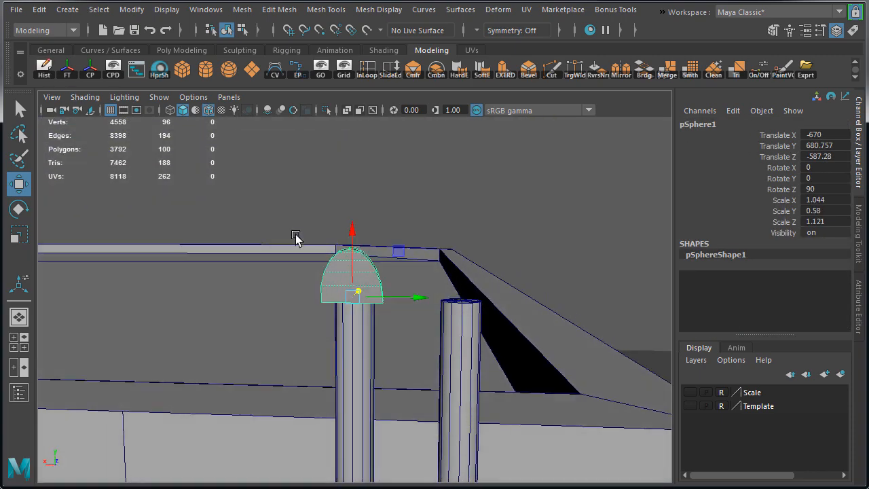
key("space")
key("space")
scroll(314, 423, "down", 3)
middle_click_drag(546, 333, 280, 312, "alt")
key("ctrl+d")
left_click_drag(176, 293, 463, 307)
key("space")
key("space")
left_click(584, 205)
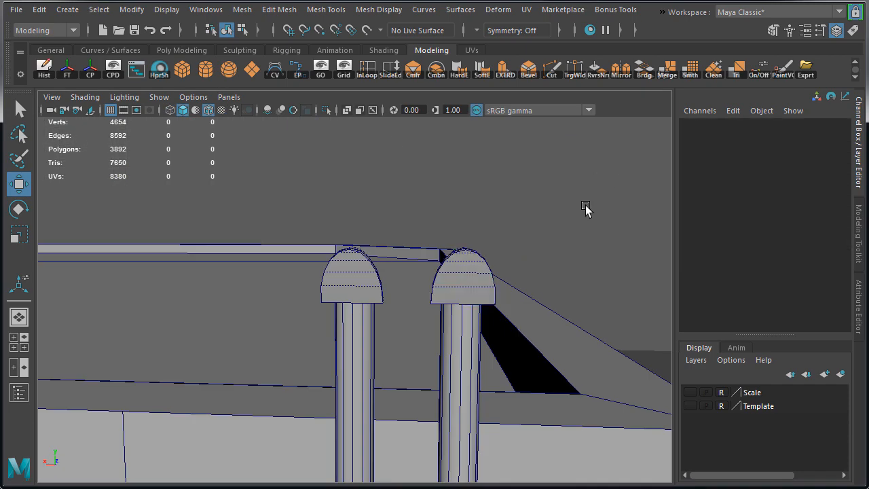
scroll(584, 205, "down", 5)
left_click_drag(584, 205, 421, 270, "alt")
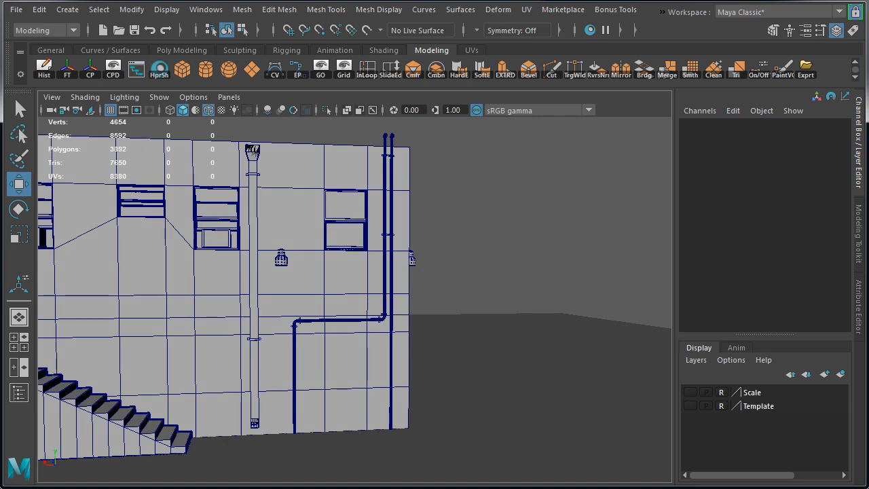